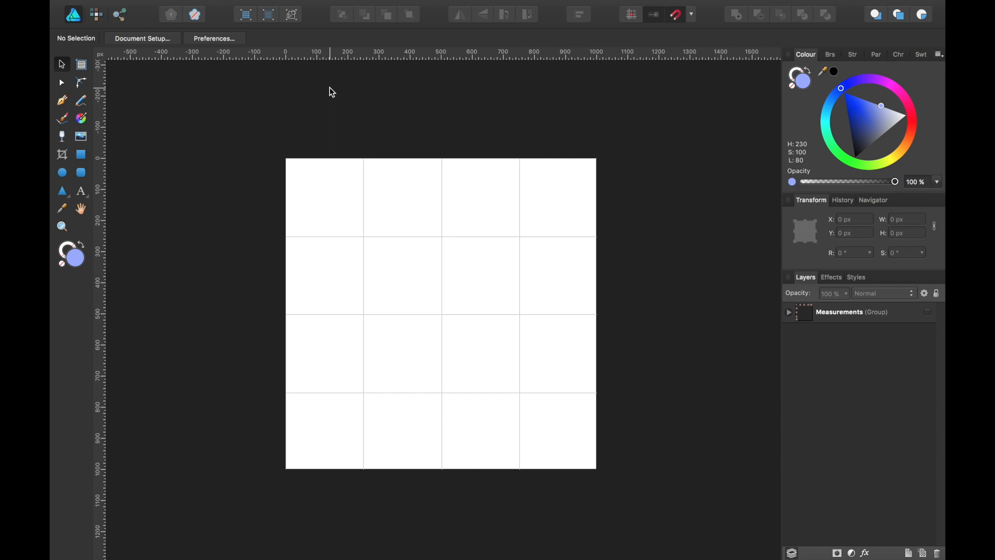
- Create a new 1000 × 1000 px document and paste the copied Measurements group into it
click(175, 7)
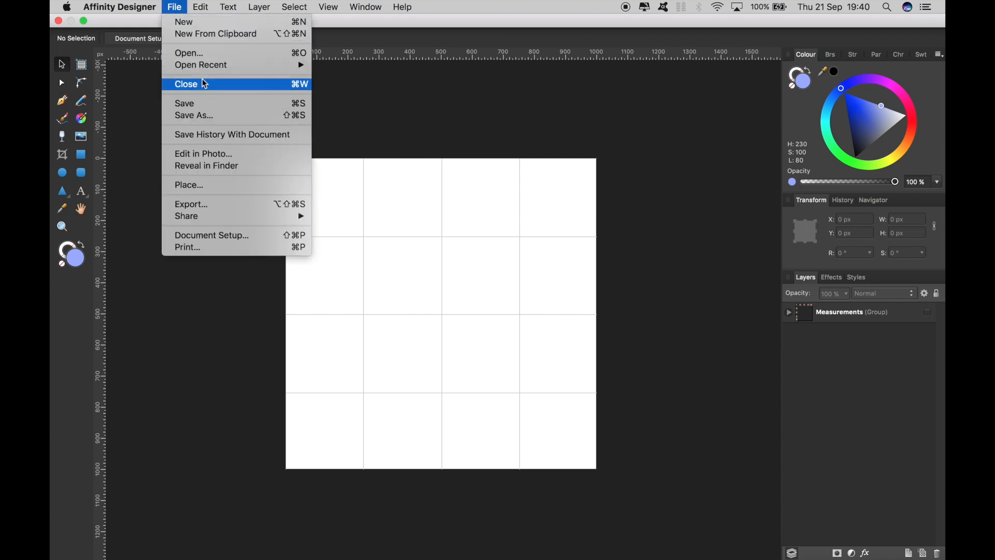
click(206, 23)
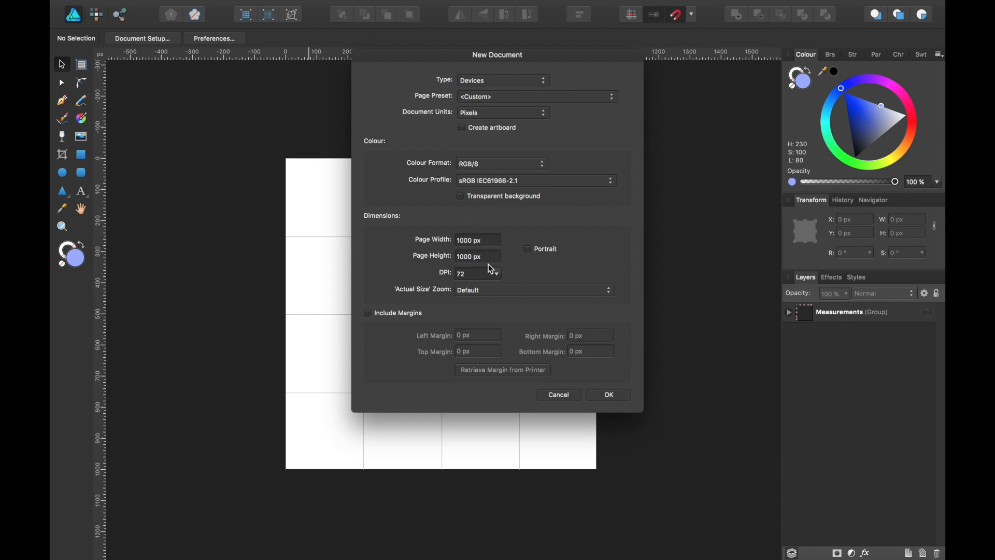
click(612, 397)
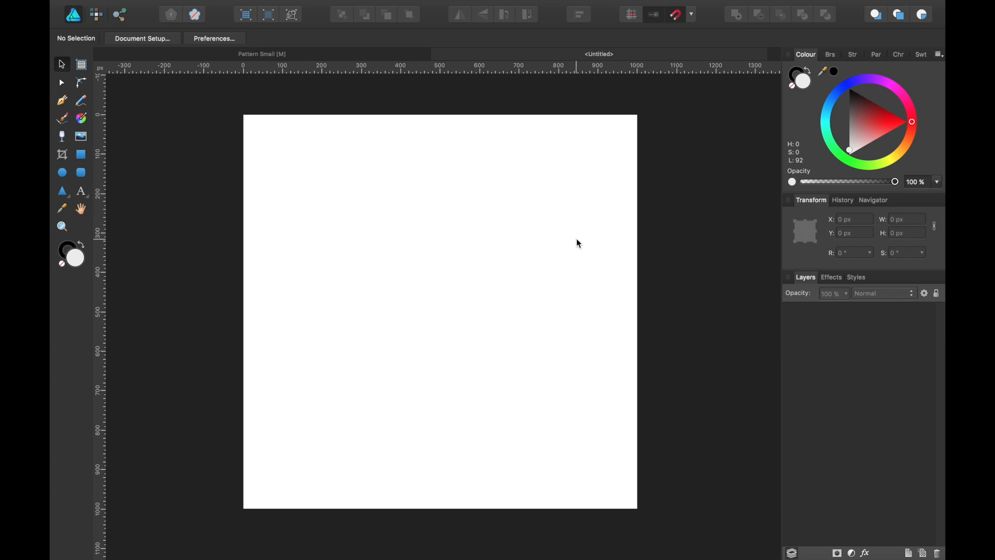
key(super+v)
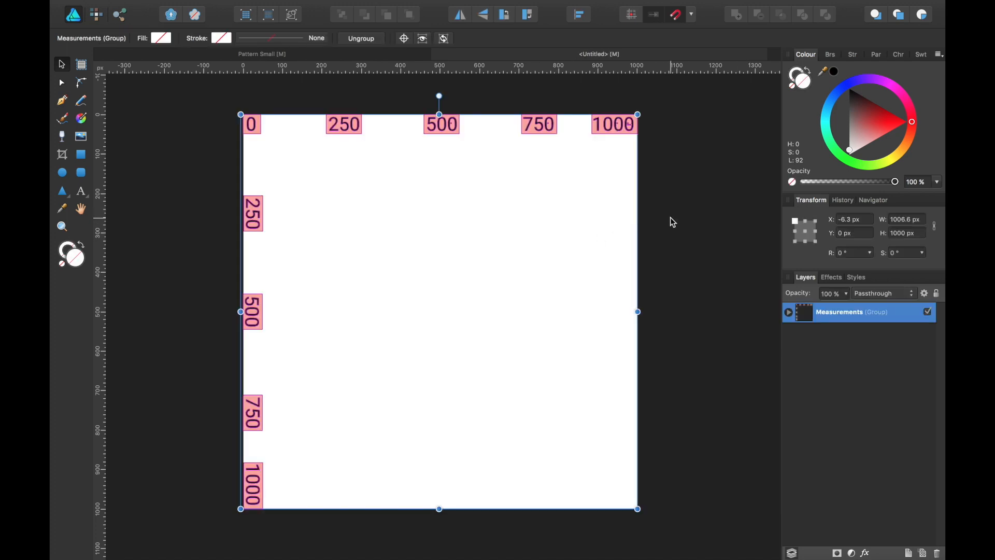
scroll(670, 216, left, 2)
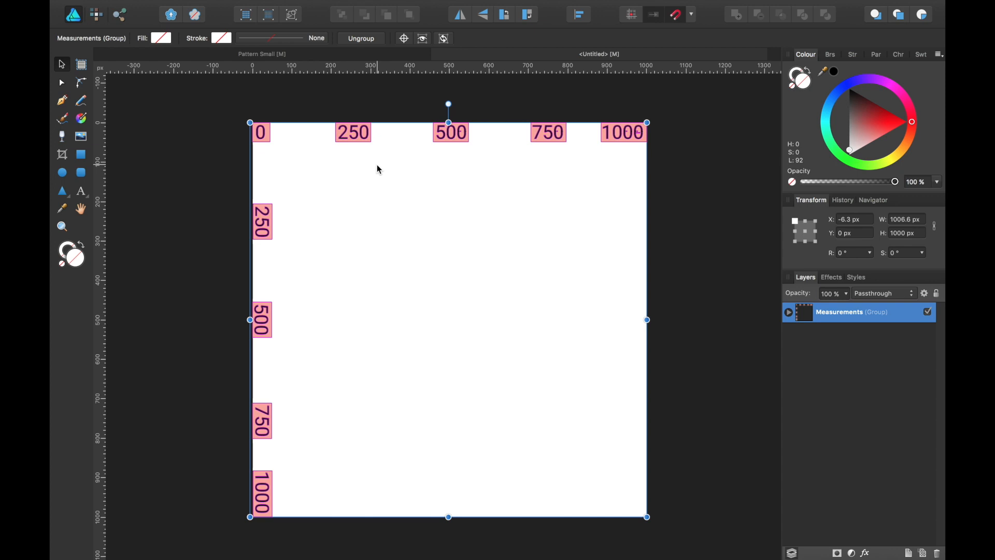
- Draw a circle about 225 px across in the page's upper middle area and fill it light pink (H 305, S 100, L 83)
click(63, 176)
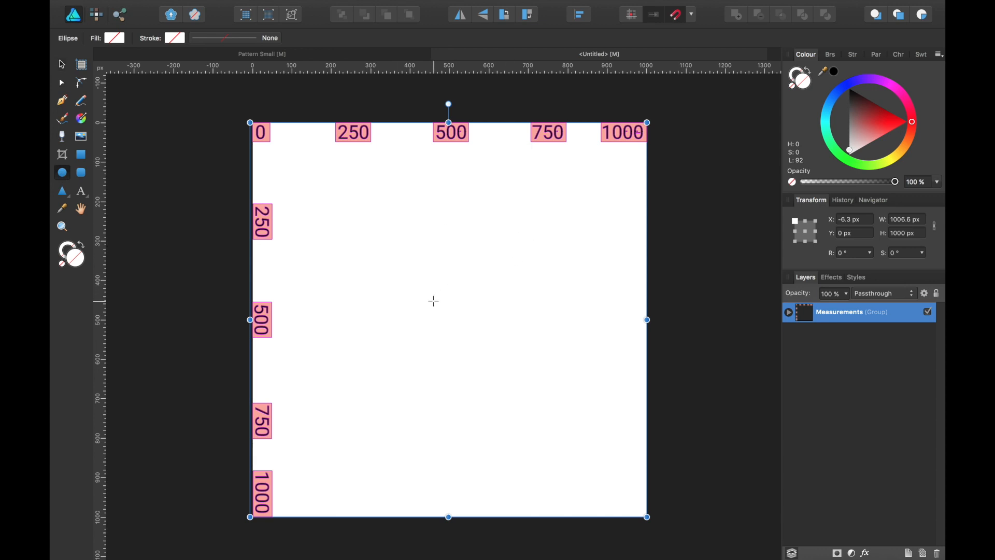
drag(434, 301, 542, 210)
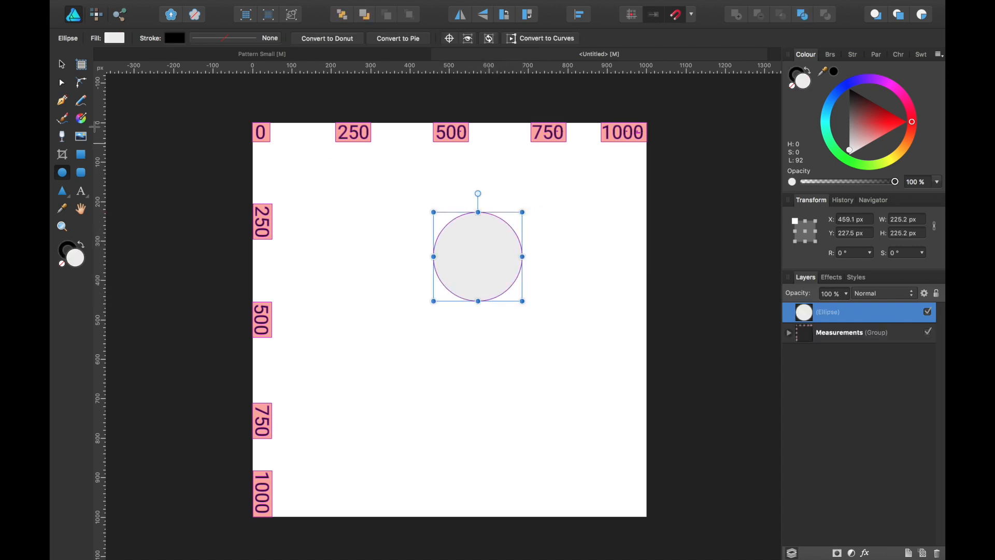
click(115, 38)
drag(176, 145, 177, 92)
click(243, 133)
mouse_move(244, 136)
mouse_down()
mouse_move(233, 112)
mouse_move(210, 107)
mouse_move(216, 151)
mouse_move(228, 132)
mouse_up()
- Draw an upright rectangle about 148 × 270 px and centre it over the pink circle
click(81, 154)
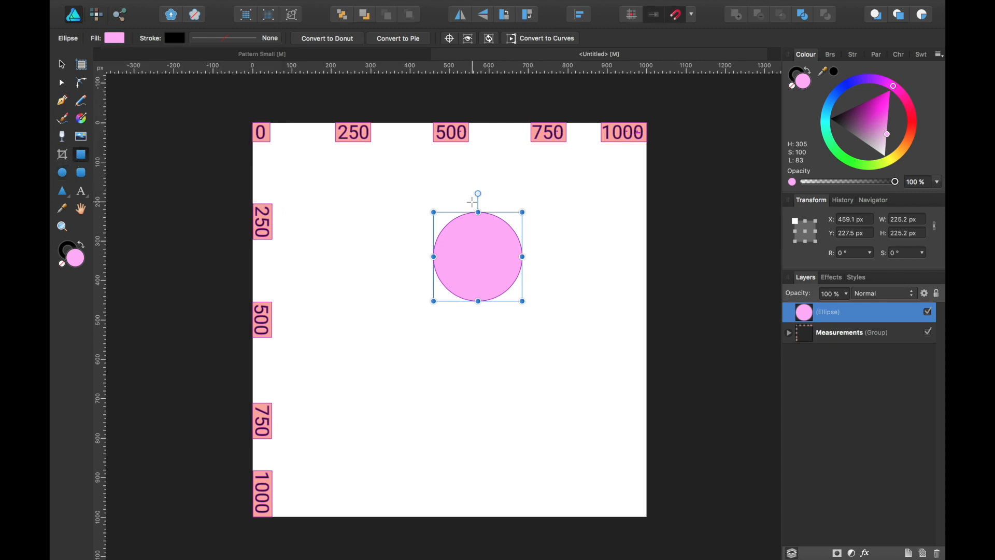
drag(396, 265, 455, 159)
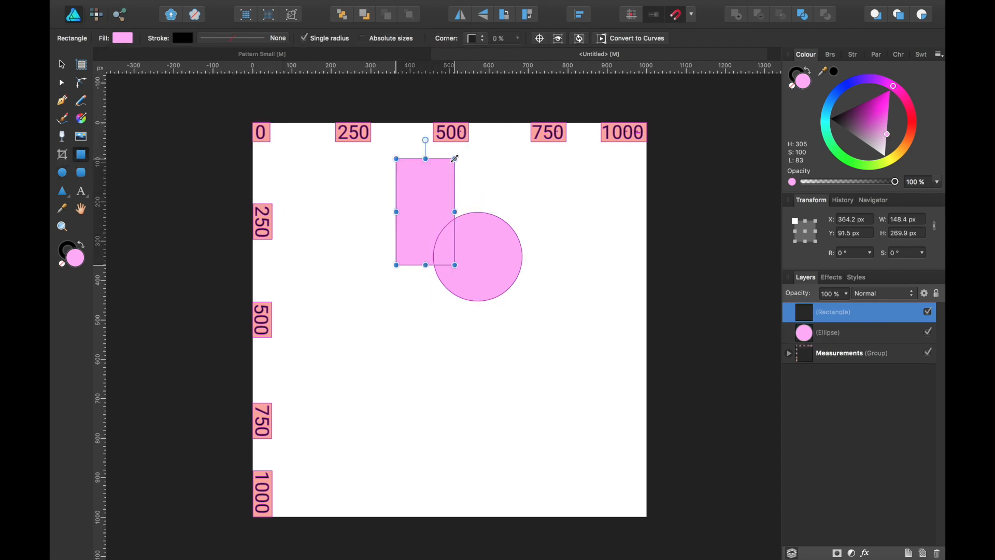
click(62, 63)
click(436, 202)
drag(437, 205, 481, 241)
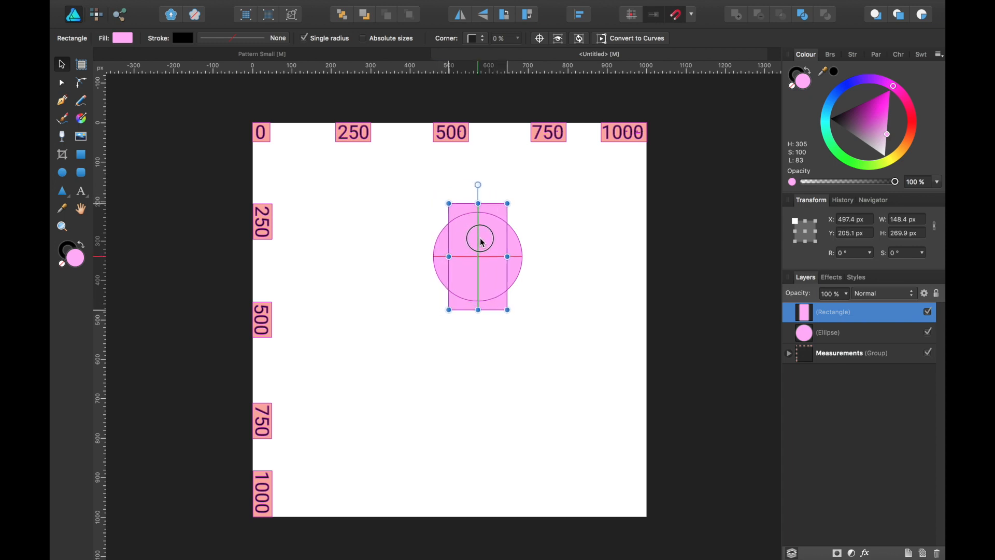
- Place the rectangle behind the circle in the layer order and fill it light blue (H 198, S 100, L 83)
drag(837, 314, 764, 335)
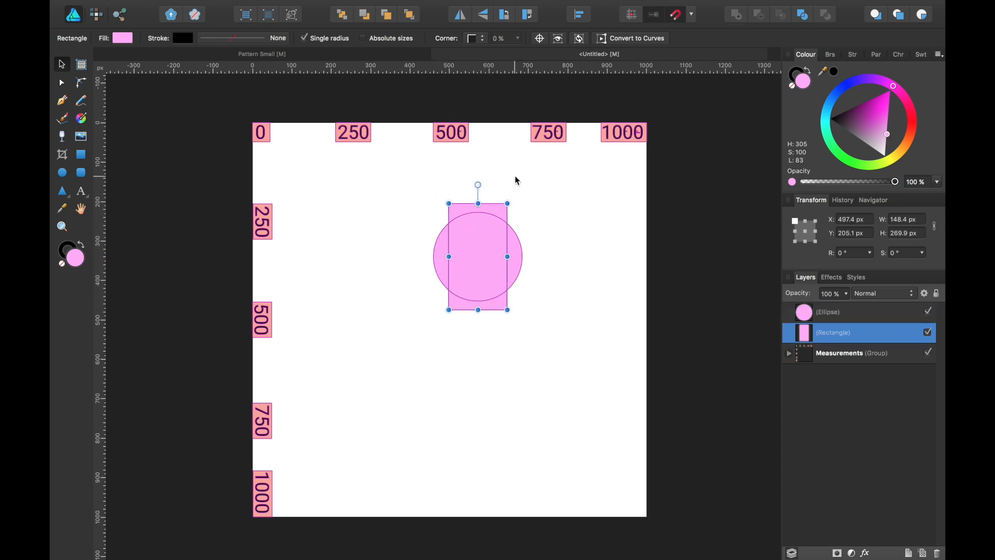
click(123, 38)
drag(229, 94, 140, 114)
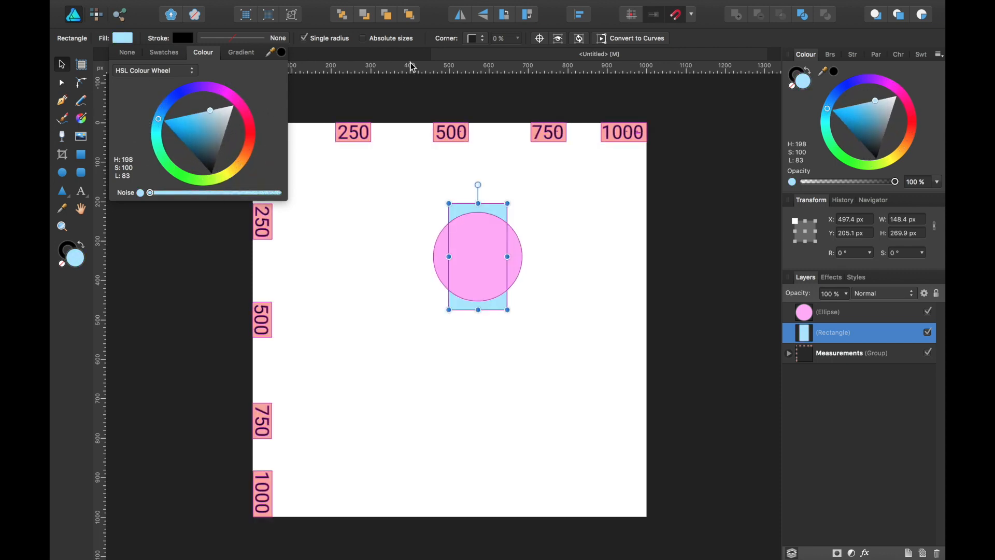
- Group the circle and rectangle, and centre the group on the page's top-left corner
shift+click(875, 307)
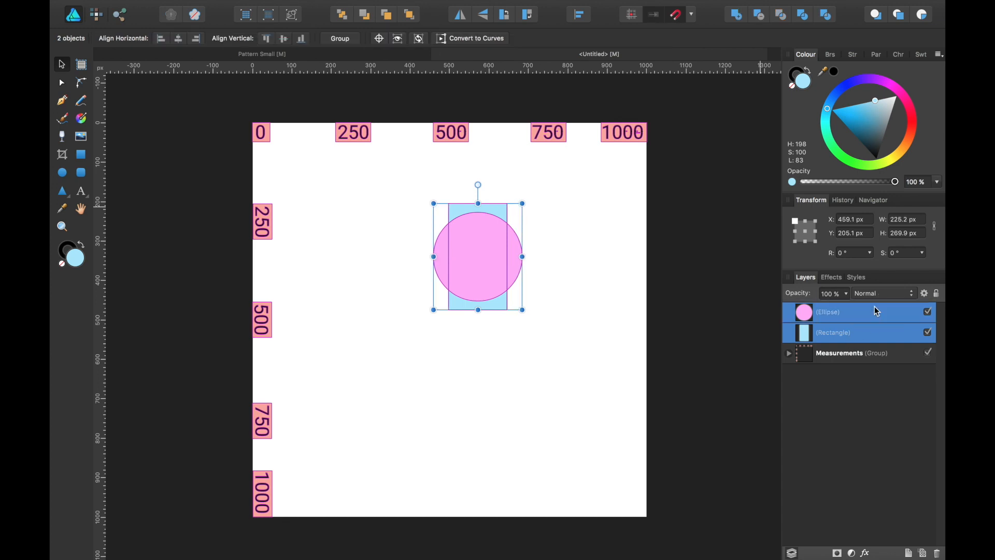
right_click(875, 306)
click(877, 438)
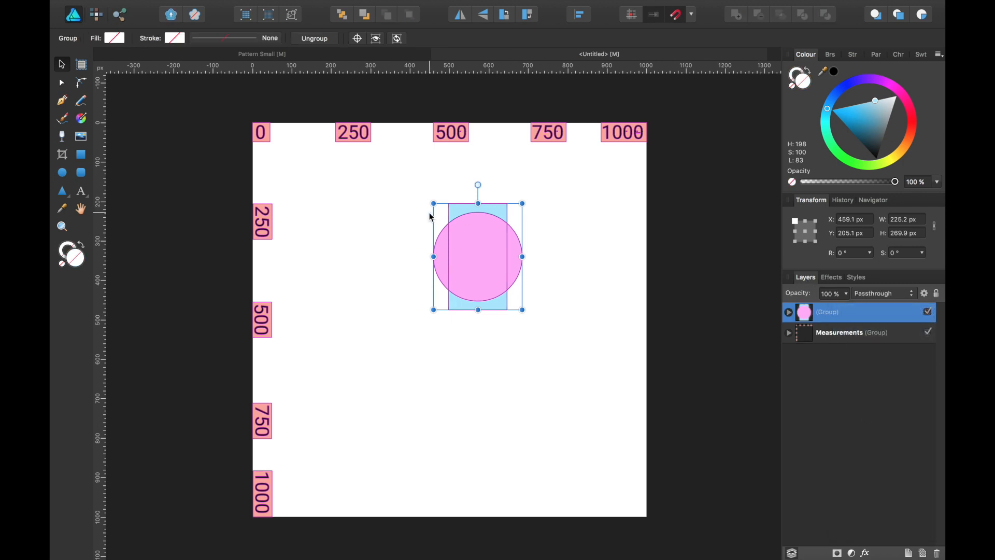
drag(437, 244, 259, 127)
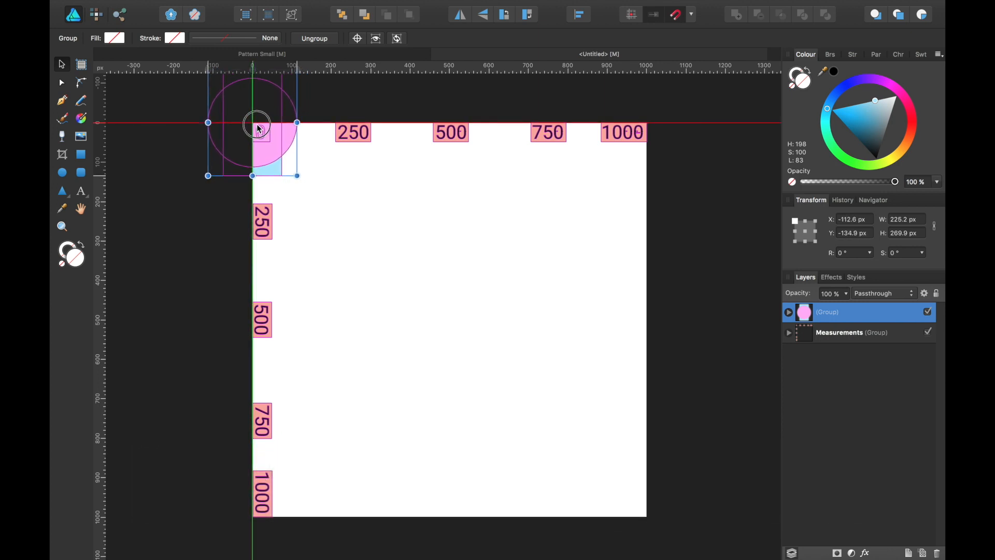
- Duplicate the corner group, rename the lower copy 1 and the upper copy 2, and select group 2
scroll(477, 227, up, 3)
scroll(479, 232, up, 1)
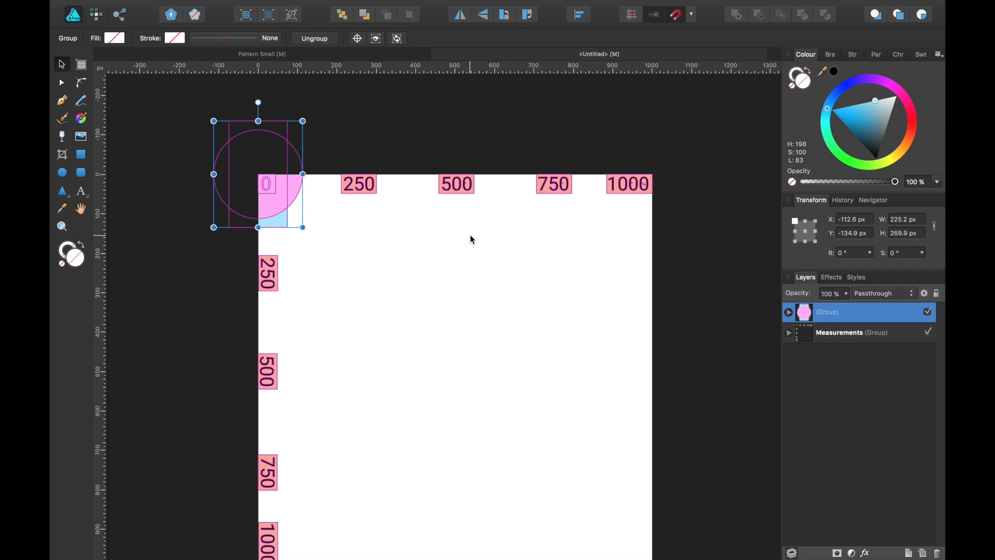
key(super+j)
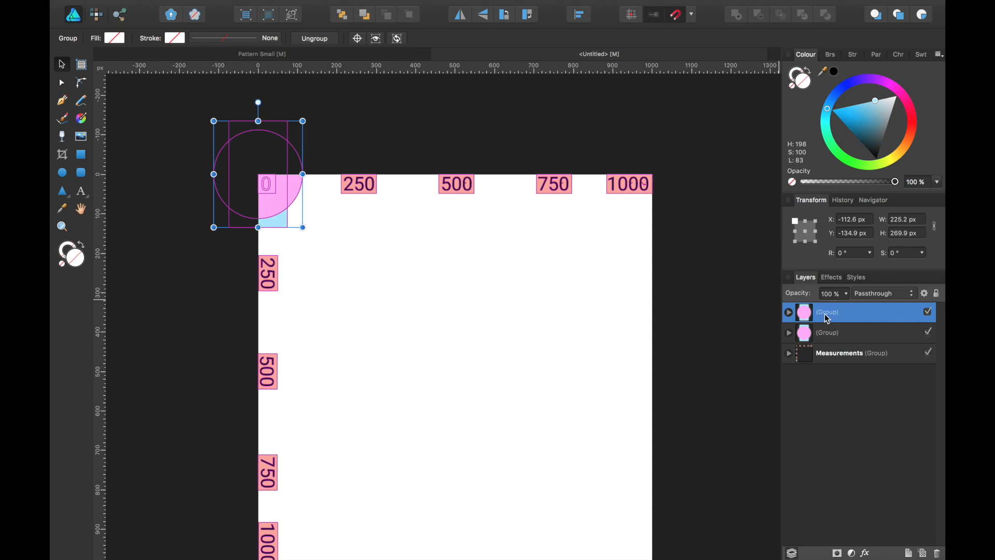
click(835, 333)
double_click(829, 333)
text(1)
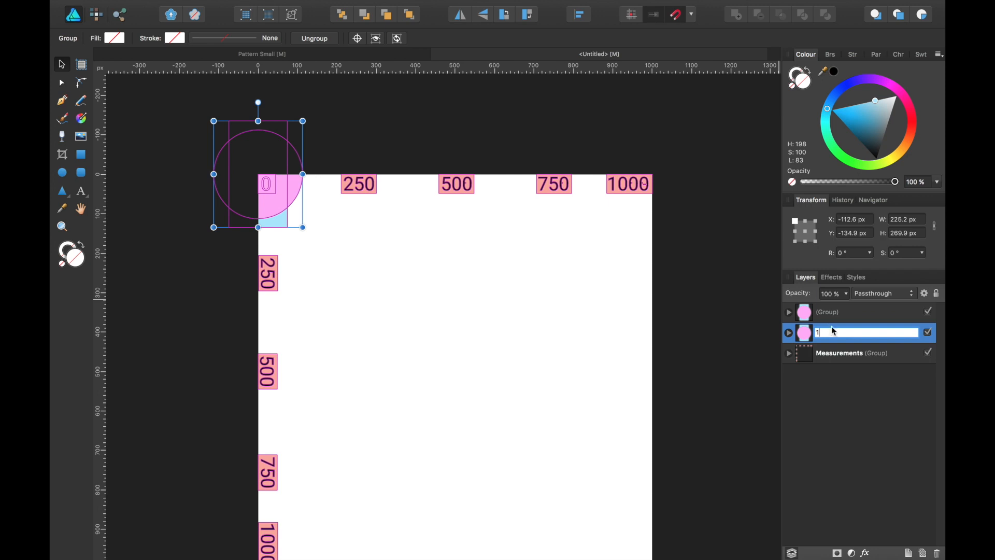
click(832, 316)
double_click(831, 316)
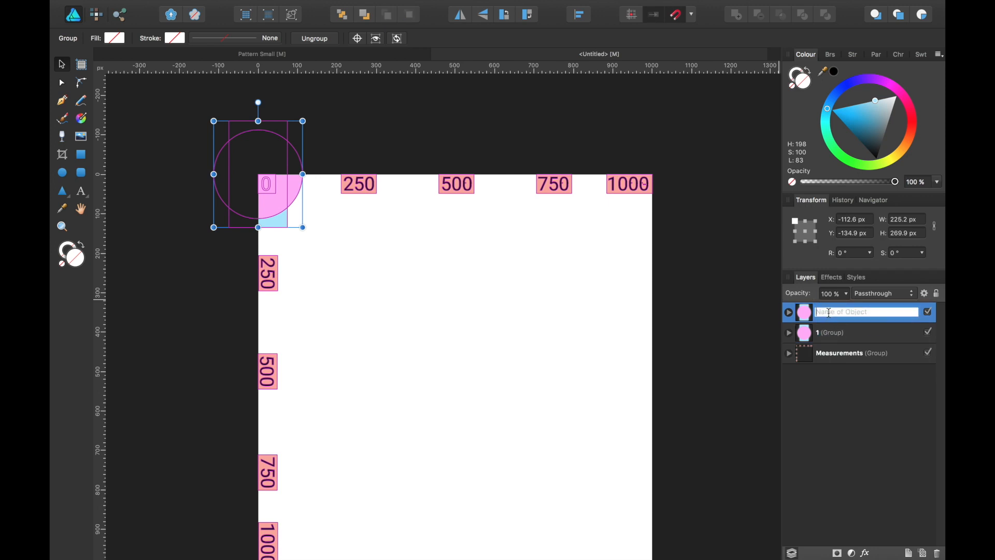
text(2)
click(840, 332)
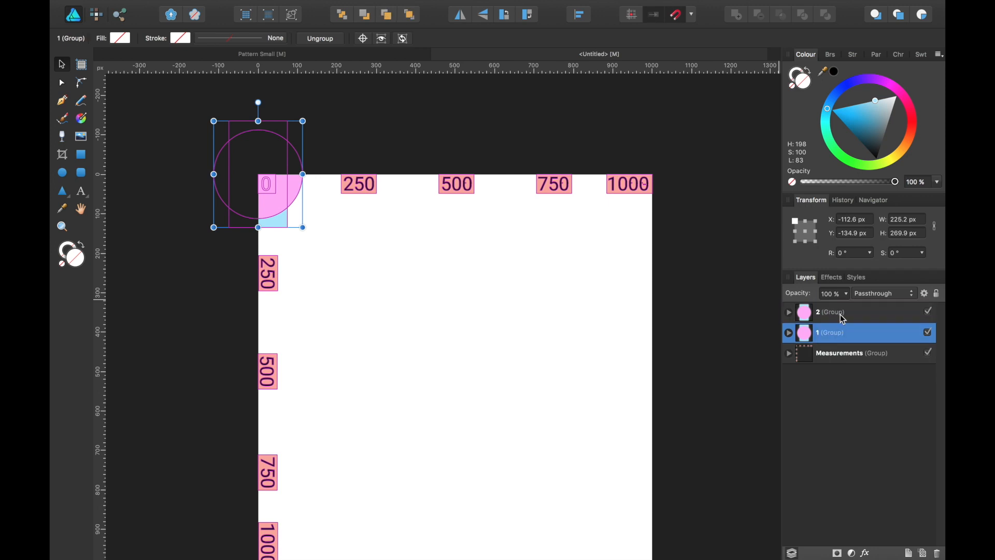
click(843, 314)
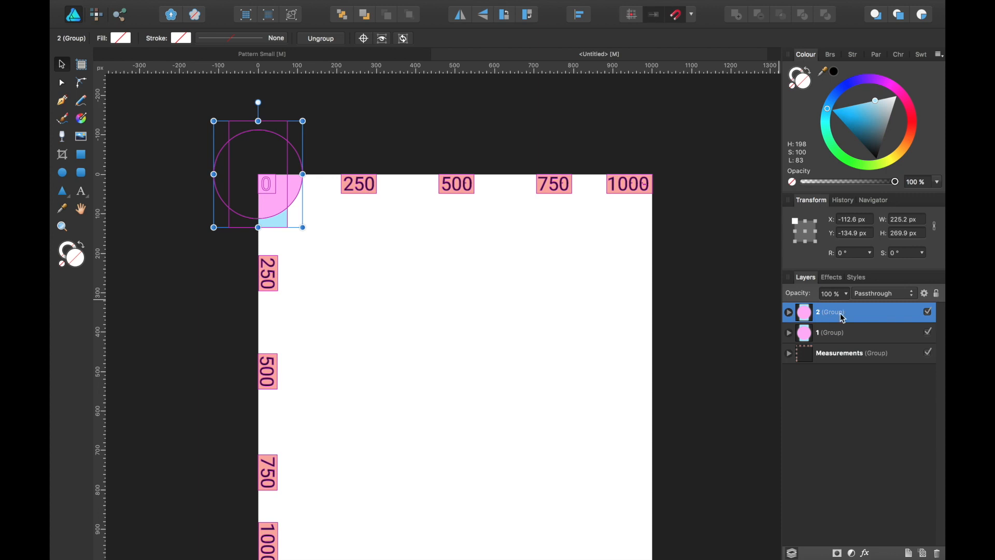
click(872, 225)
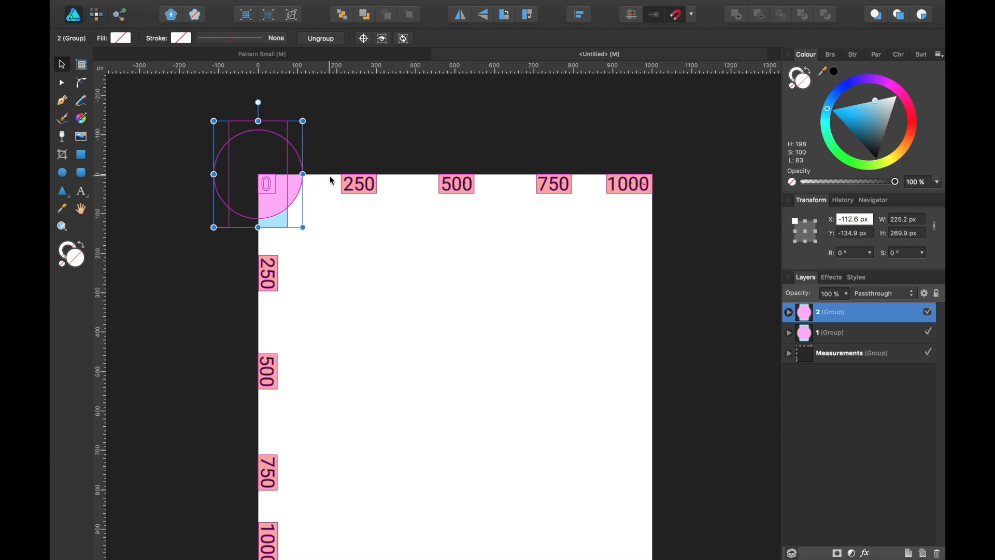
drag(273, 182, 472, 181)
key(super+z)
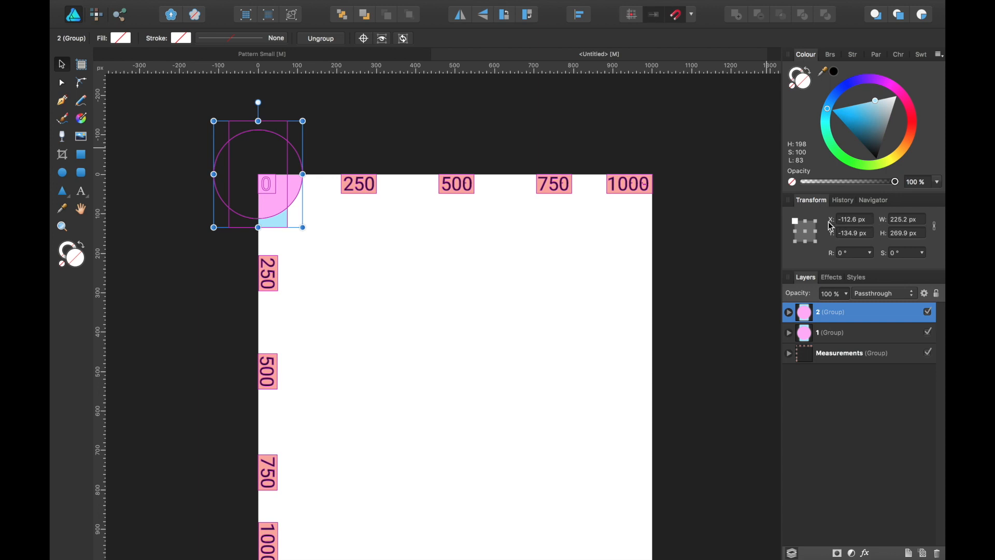
- Shift group 2 to the right by adding 500 to its X position
click(871, 221)
text(+)
key(BackSpace)
text(+)
text(500)
key(Return)
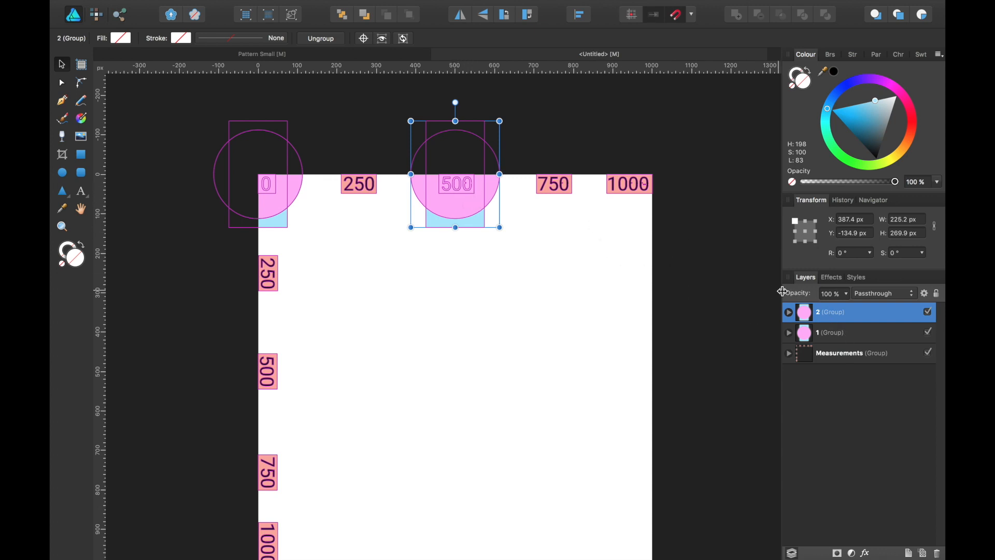
- Duplicate group 1, rename the copy 3, and move it above group 2 in the layer order
click(838, 338)
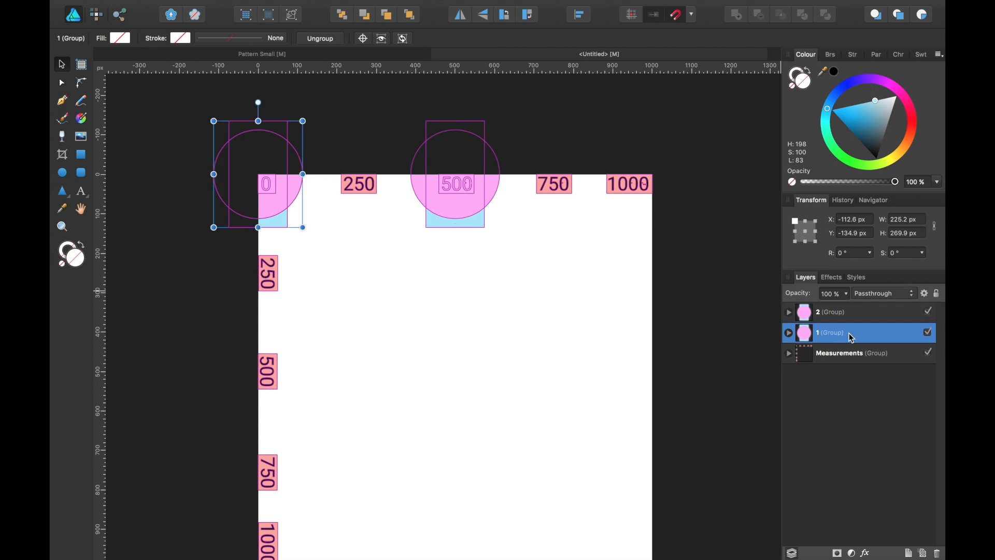
key(super+j)
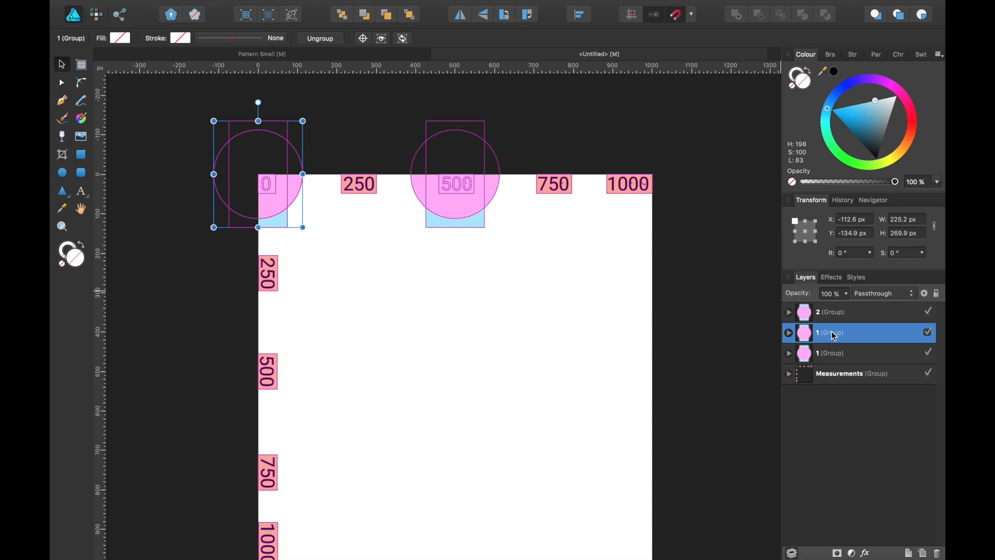
double_click(833, 334)
text(3)
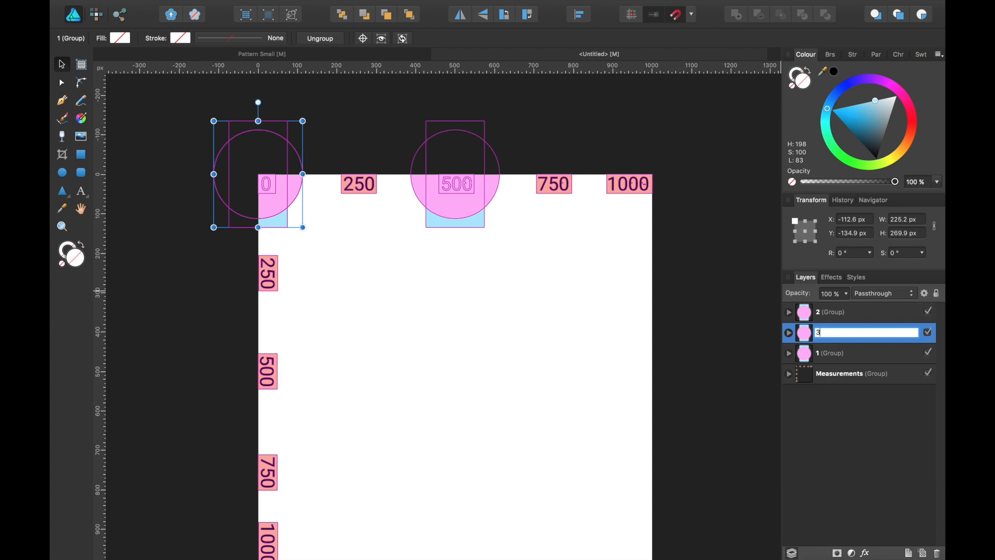
click(855, 316)
click(844, 332)
drag(836, 332, 809, 309)
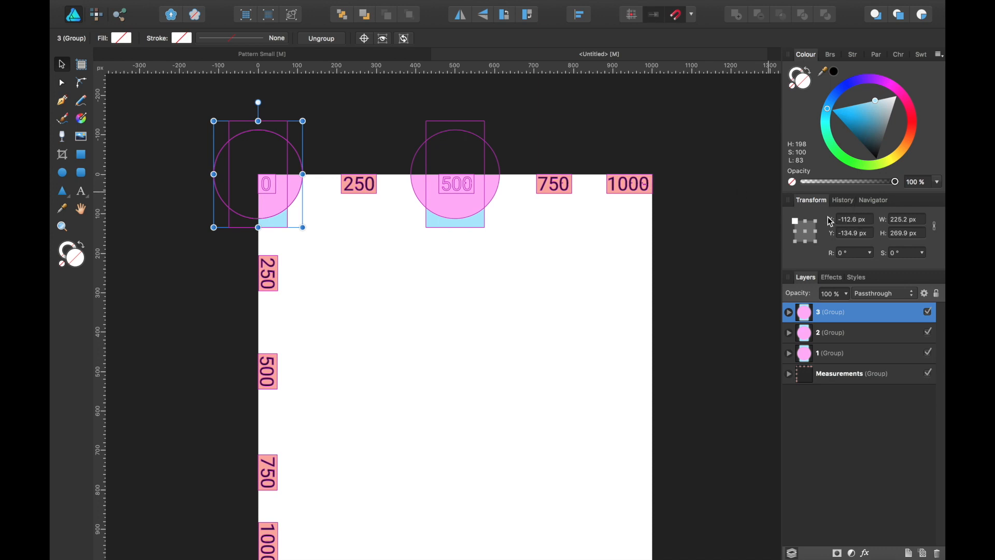
- Shift group 3 to the right by adding 1000 to its X position
click(870, 220)
text(+)
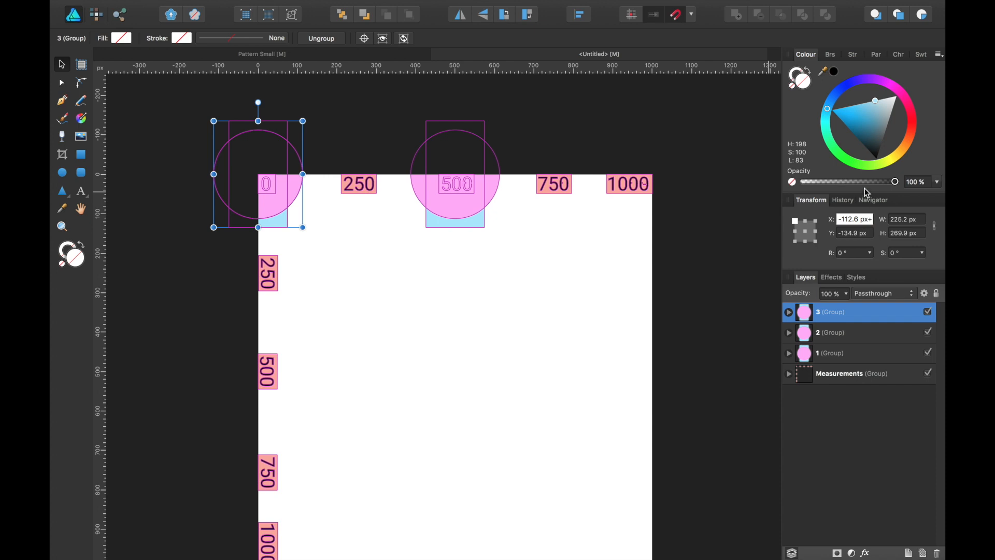
text(1000)
key(Return)
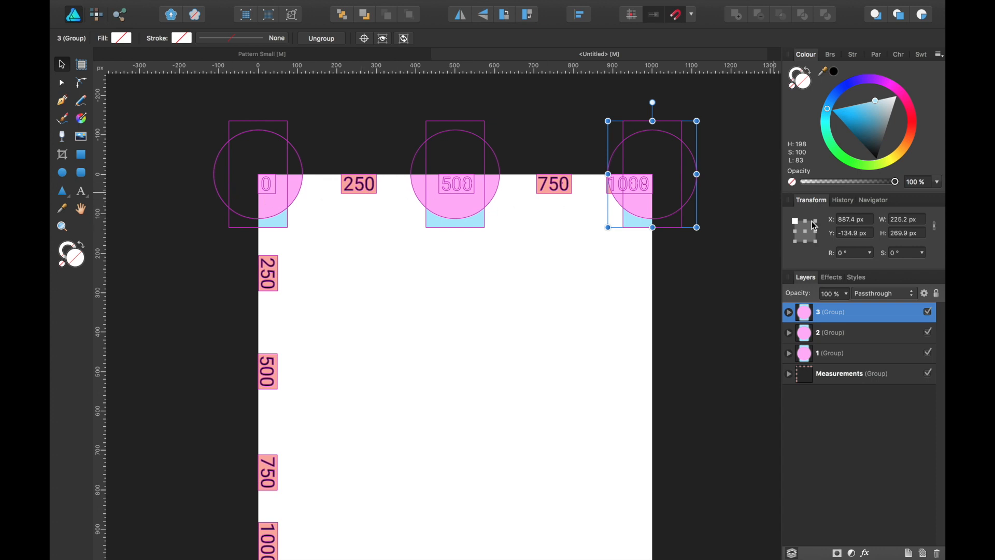
- Combine groups 1, 2 and 3 into one row group and duplicate that row
shift+click(894, 355)
right_click(893, 355)
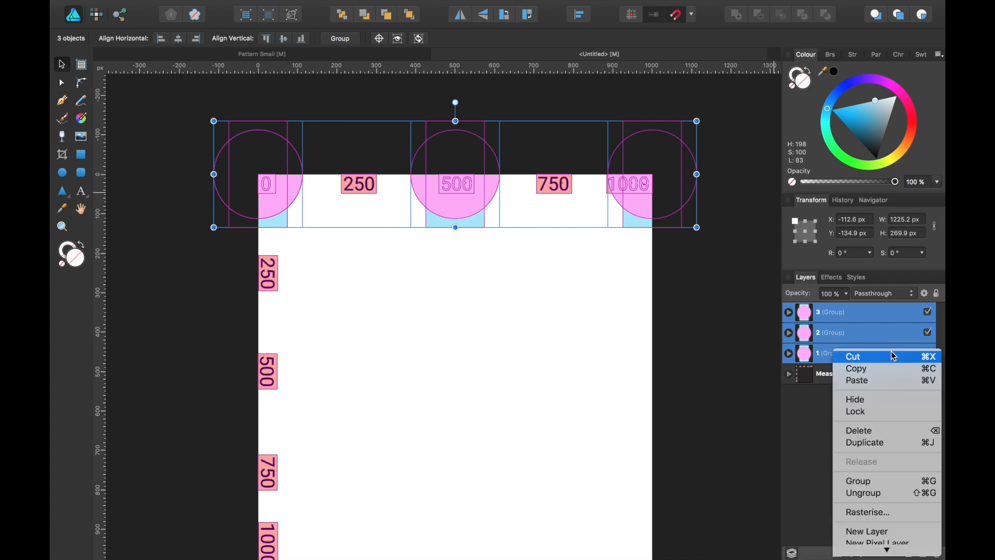
click(882, 488)
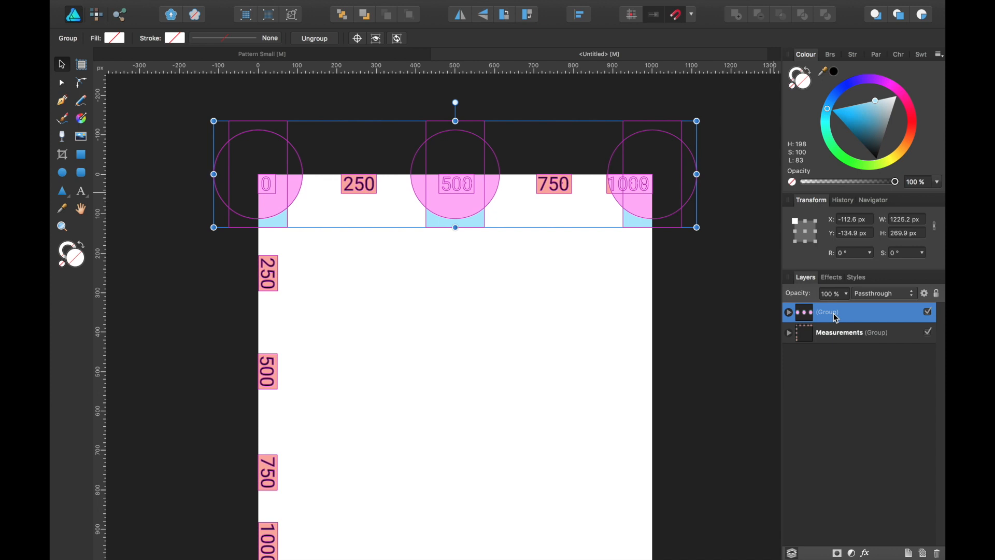
key(super+j)
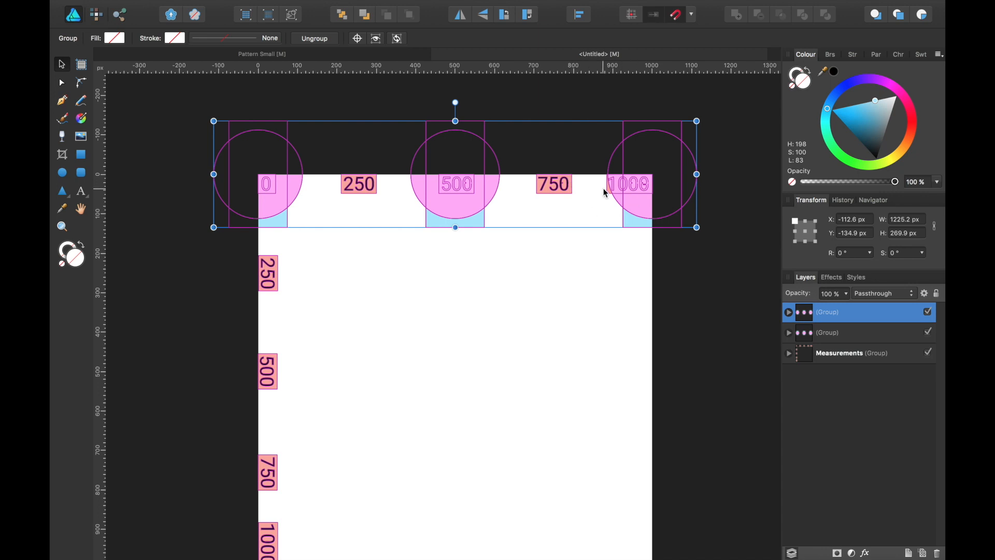
scroll(654, 382, down, 3)
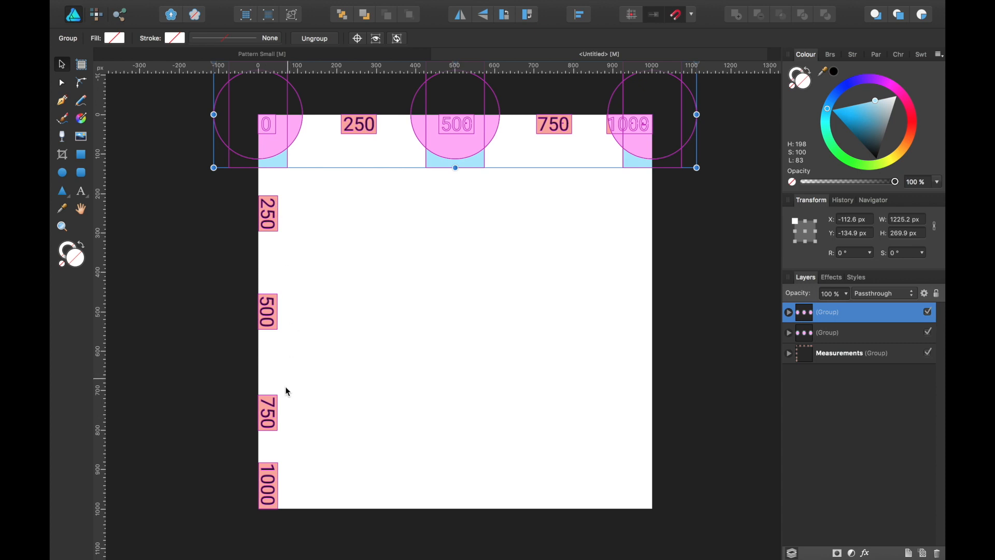
scroll(688, 337, up, 2)
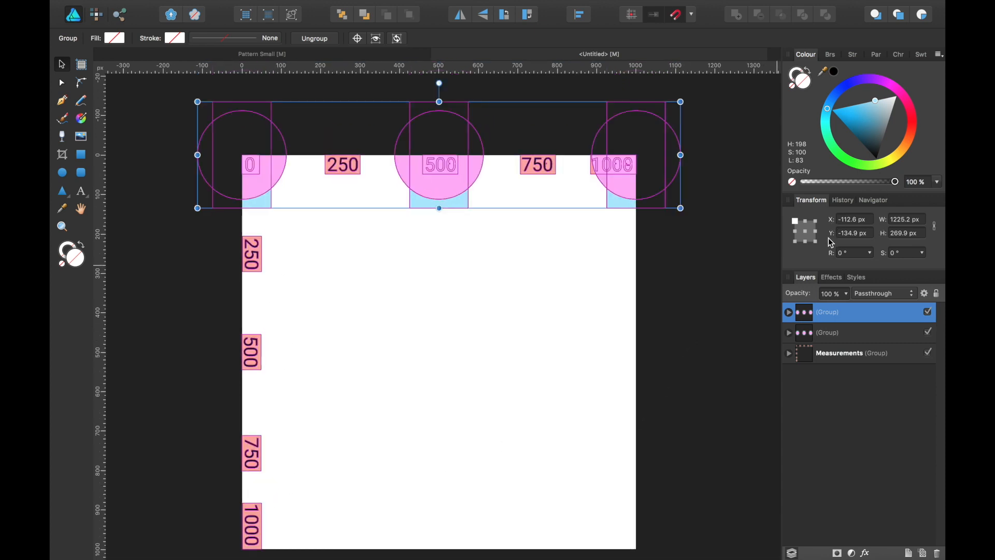
- Shift the duplicated row down the page by adding 1000 to its Y position
click(871, 233)
text(+1000)
key(Return)
scroll(726, 297, down, 1)
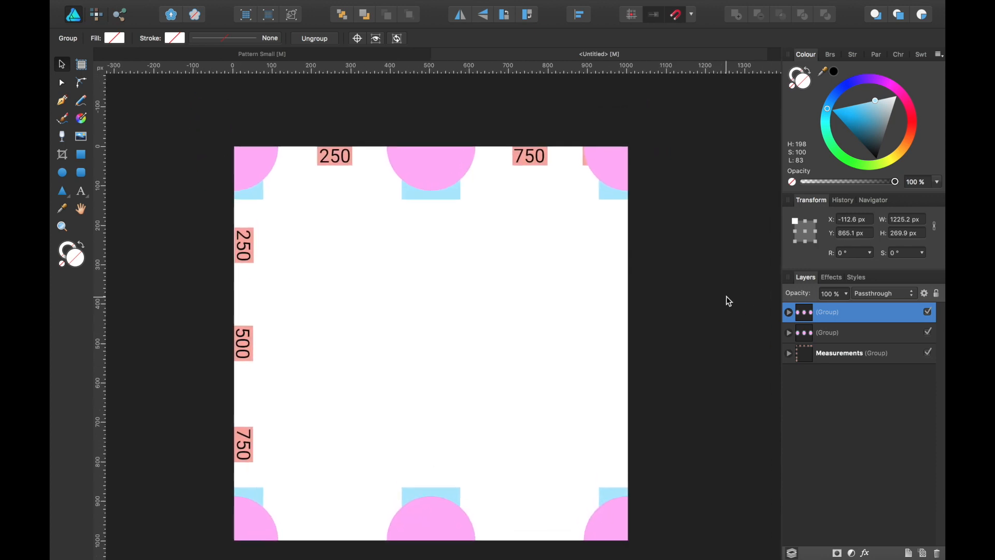
- Move the upper row's group to the front of the layer order, naming it up and the lower row down
click(866, 334)
drag(835, 334, 825, 314)
double_click(828, 314)
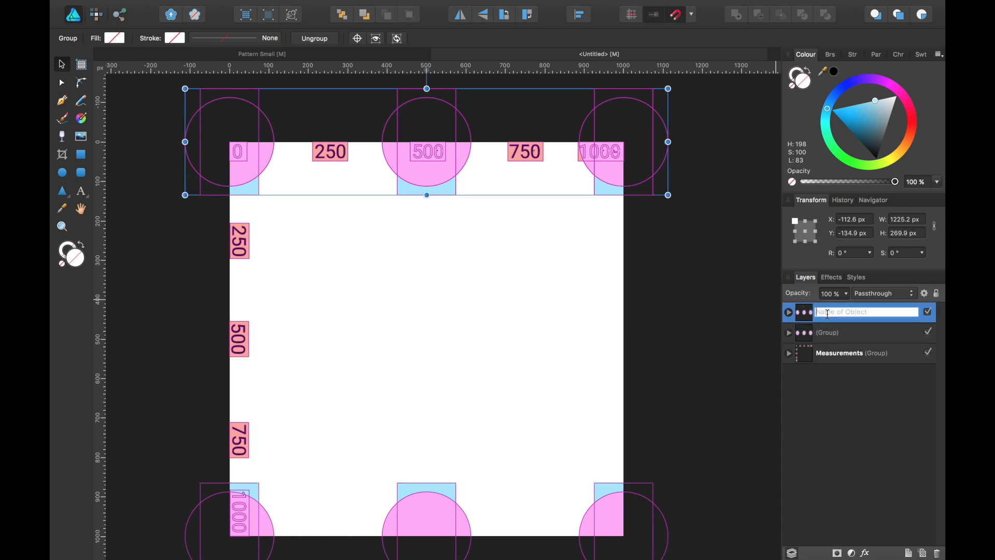
text(up)
click(828, 333)
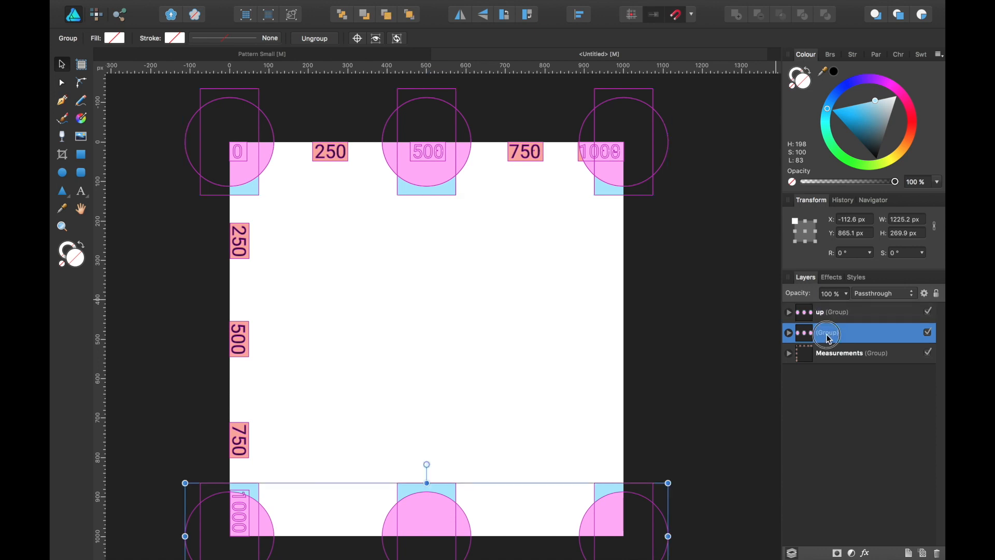
double_click(828, 334)
text(down)
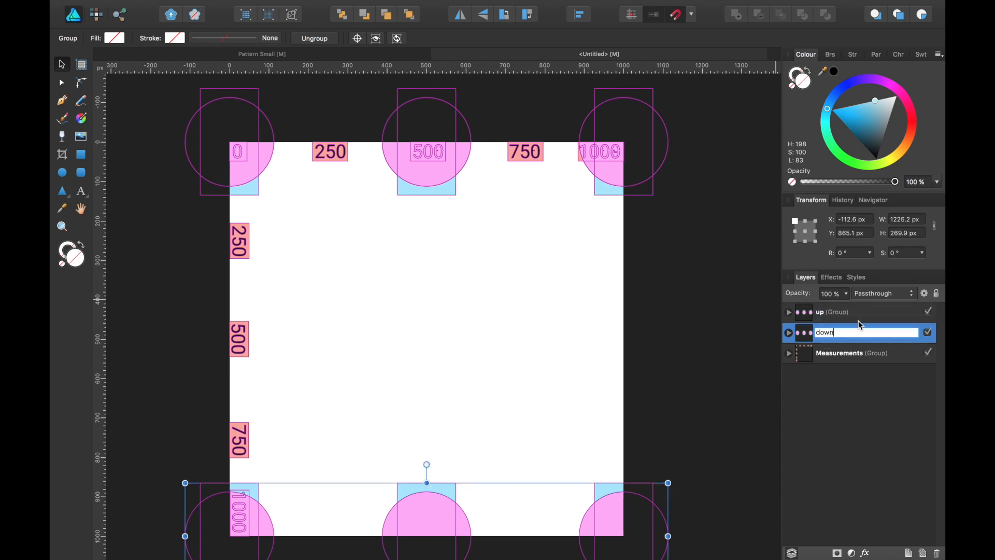
click(860, 319)
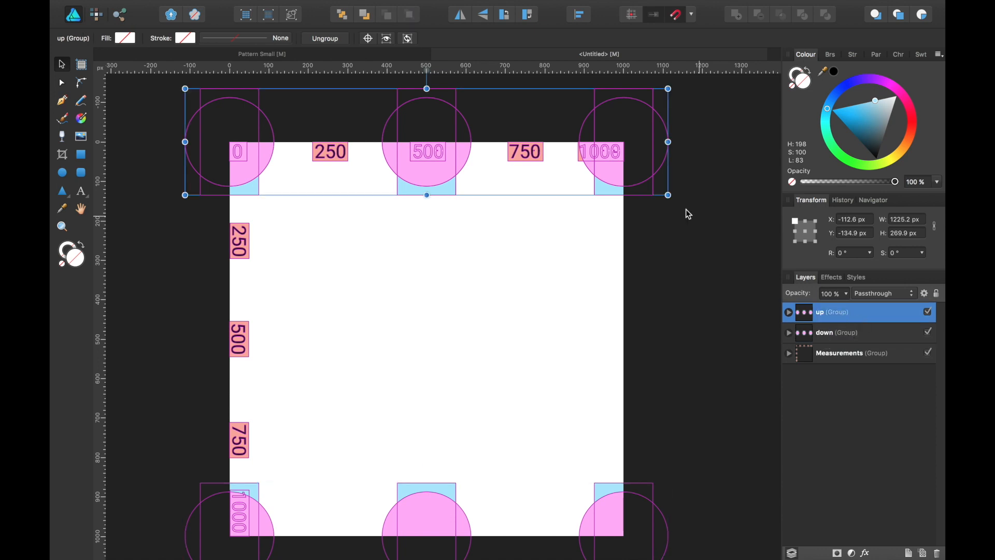
click(842, 332)
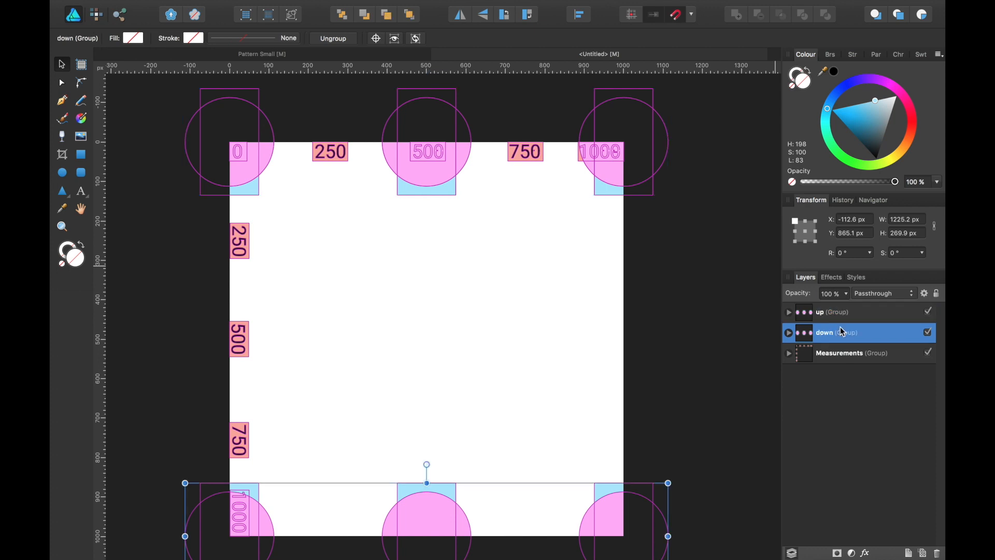
- Duplicate the up row and shift the copy down by adding 500 to its Y position
click(841, 314)
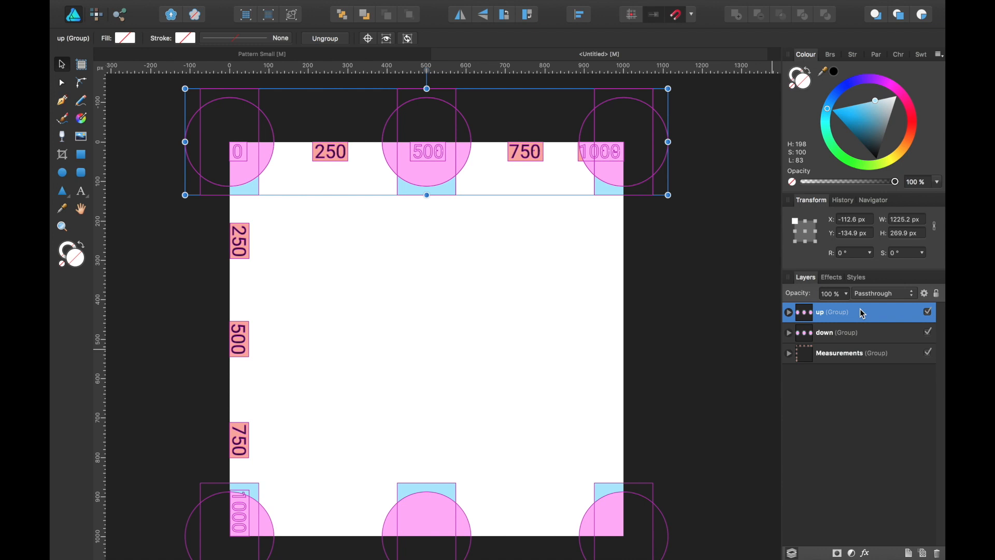
key(super+j)
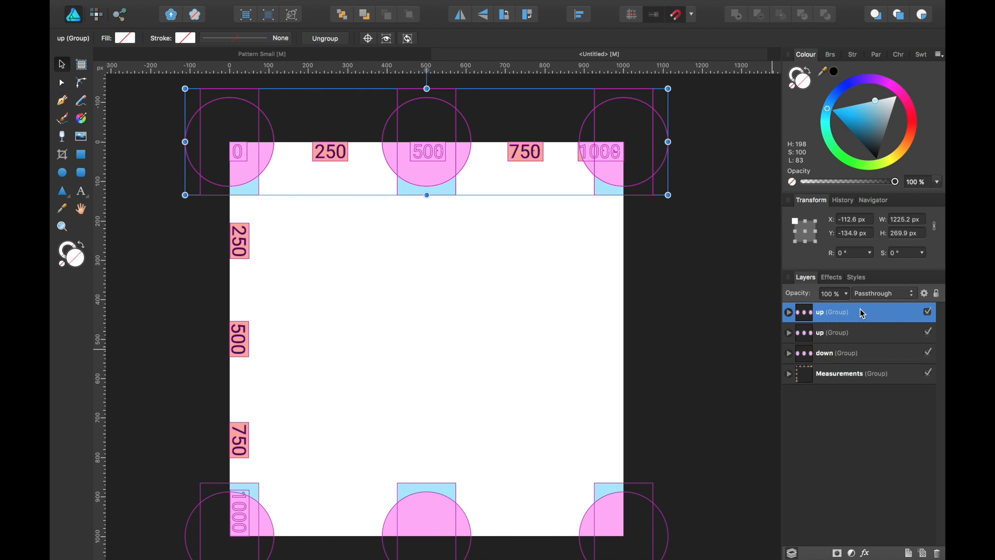
click(870, 234)
text(+500)
key(Return)
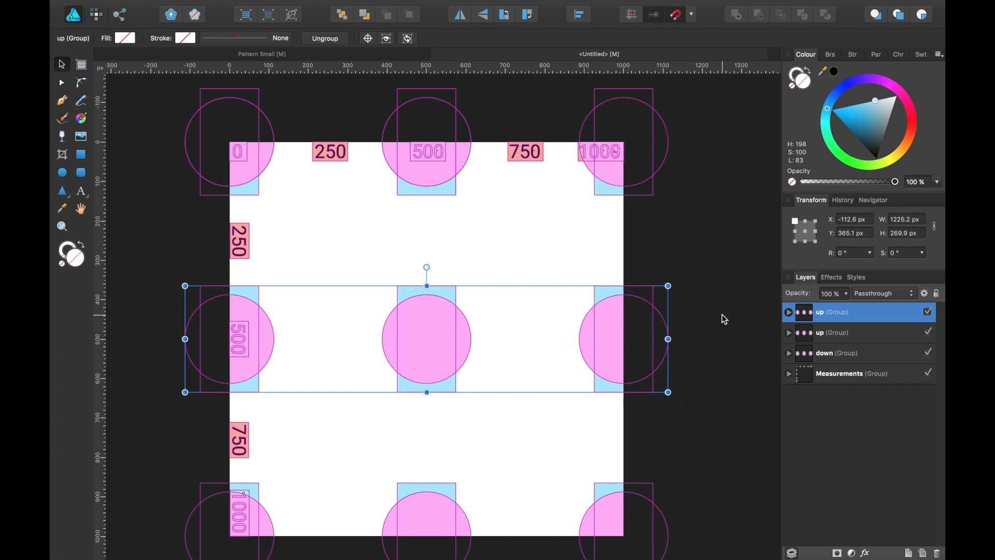
scroll(723, 314, down, 2)
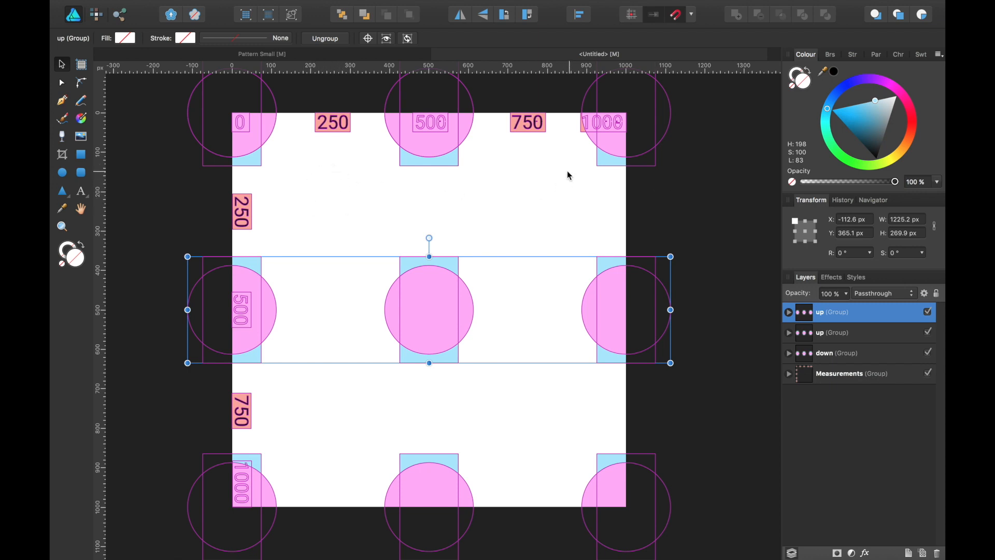
- Rename the centre row's group Middle, move the up group above it in the layer order, and clear the selection
double_click(827, 312)
text(Middle)
click(834, 333)
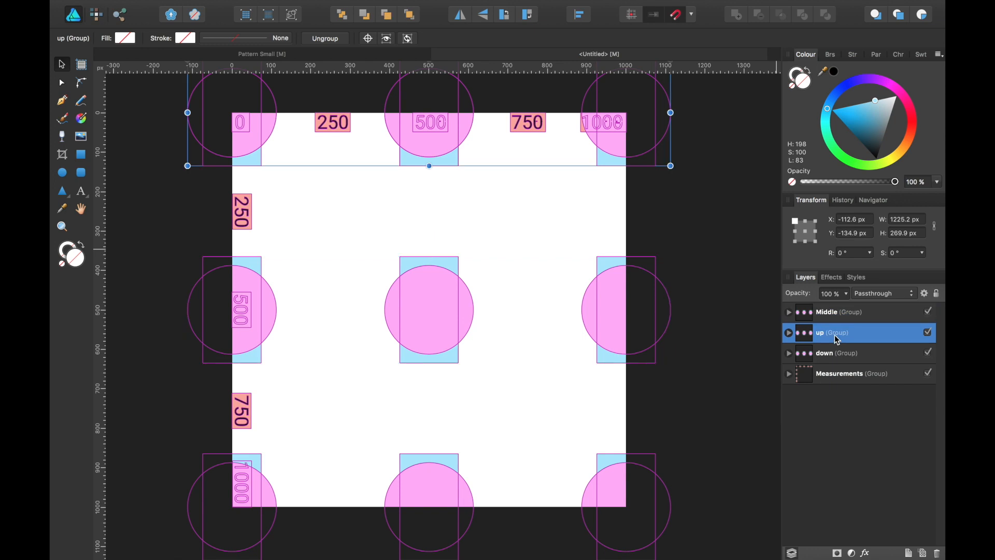
mouse_move(844, 332)
mouse_down()
mouse_move(811, 313)
mouse_move(838, 319)
mouse_up()
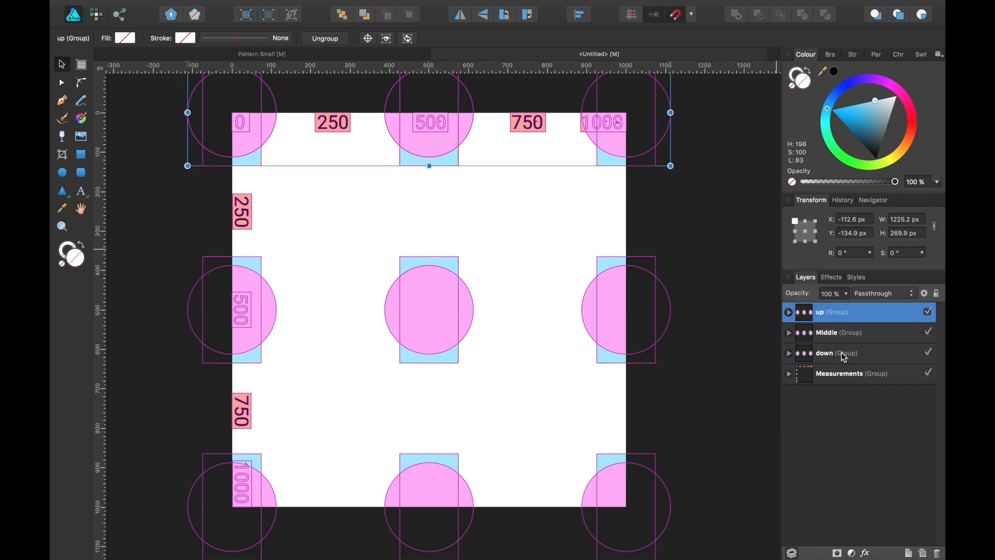
click(699, 369)
scroll(699, 369, up, 1)
scroll(699, 369, down, 2)
scroll(699, 369, up, 1)
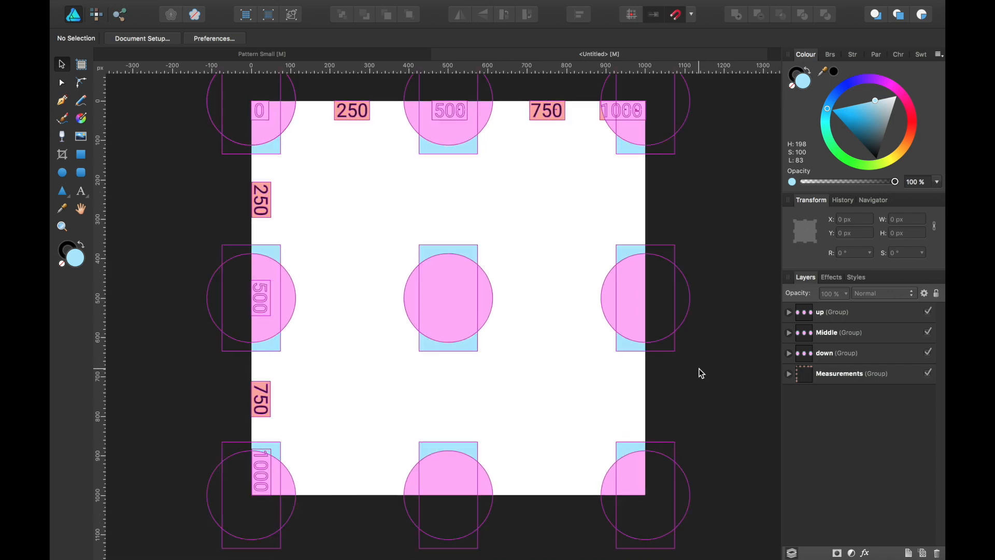
scroll(700, 373, up, 1)
scroll(701, 373, left, 1)
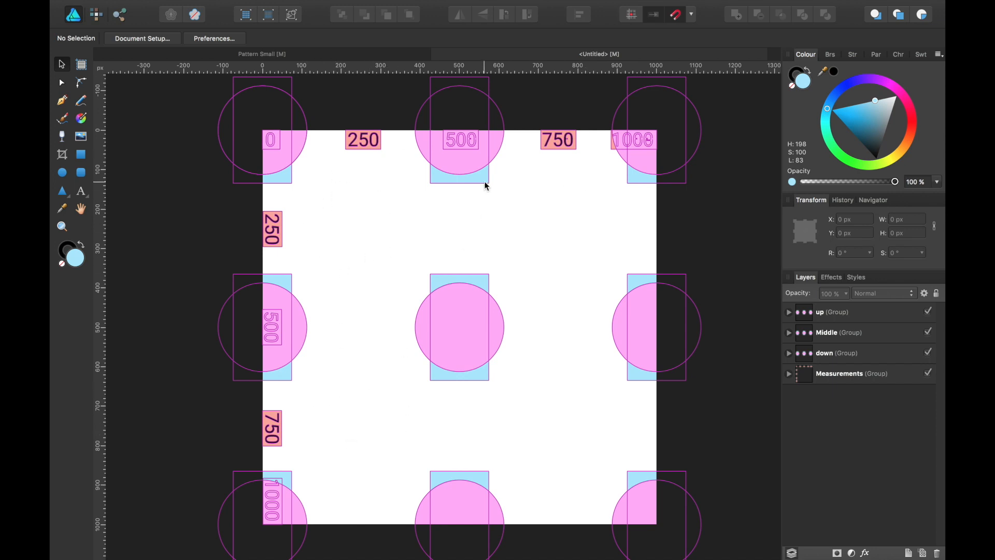
- Copy group 1 from inside the up row and paste it as a separate group above the up group
click(853, 314)
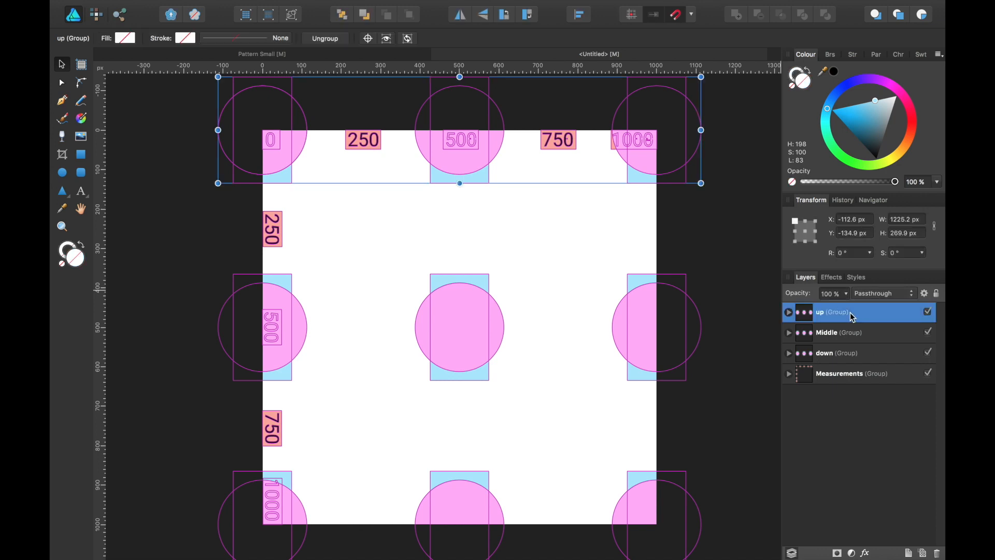
click(789, 312)
click(840, 373)
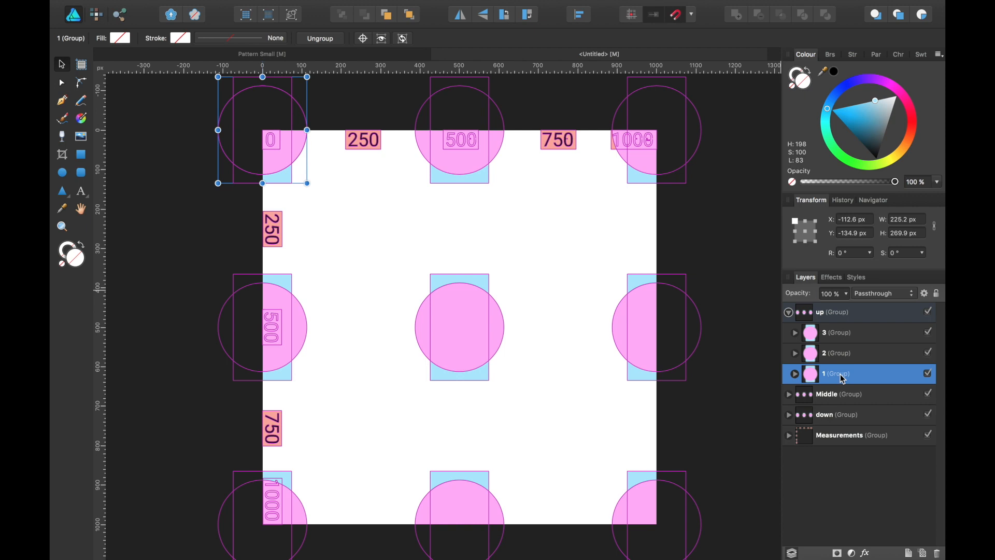
click(788, 312)
click(837, 312)
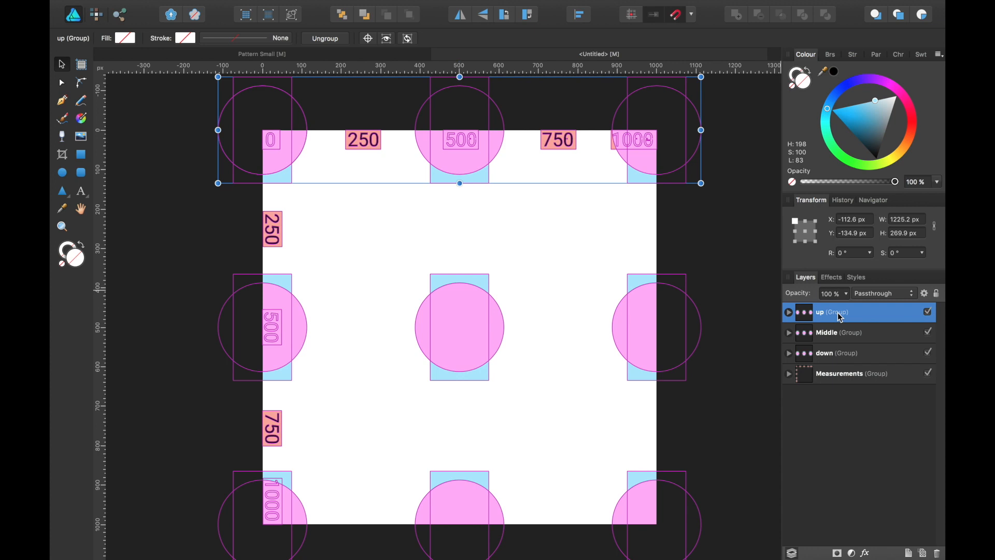
key(super+v)
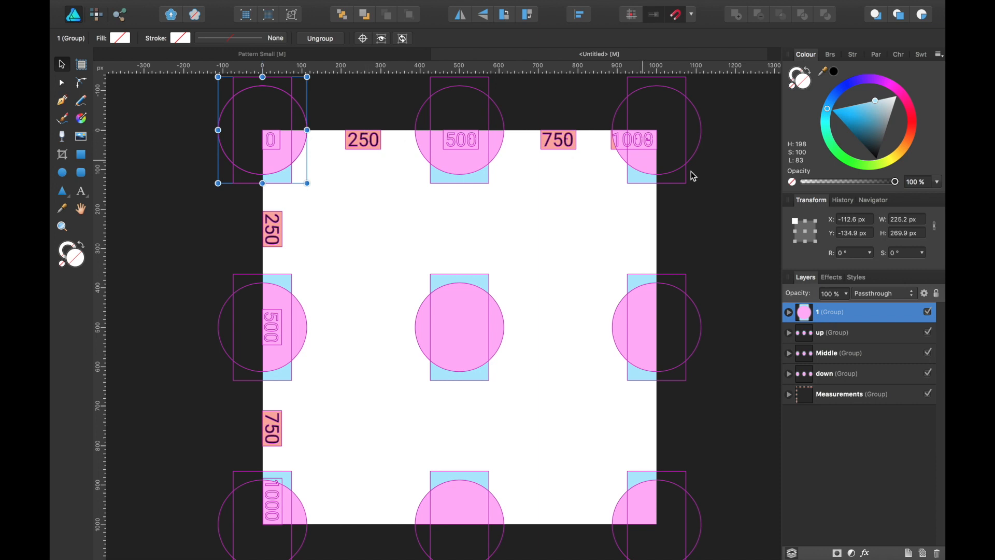
- Offset the pasted group 1 by adding 250 to both its X and Y positions
click(870, 224)
text(+250)
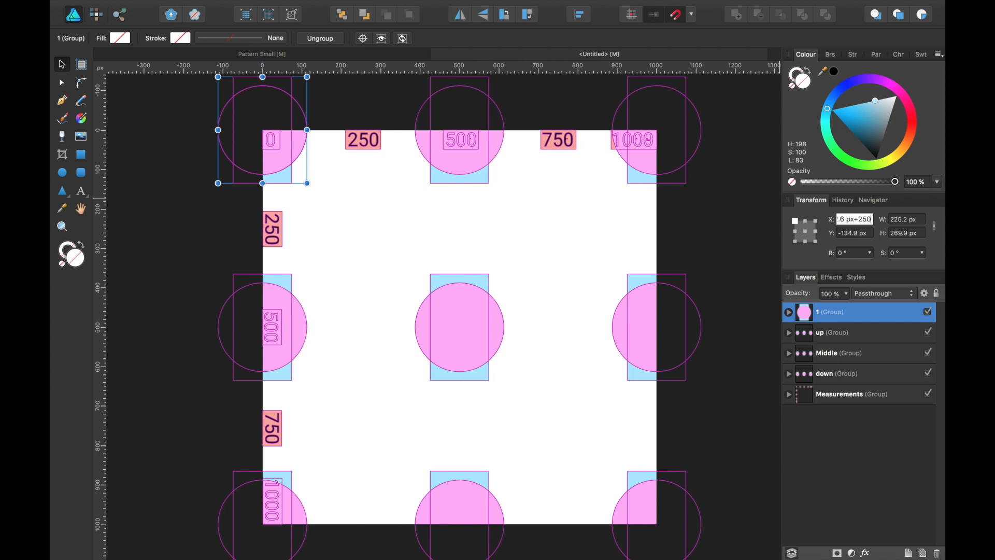
key(Return)
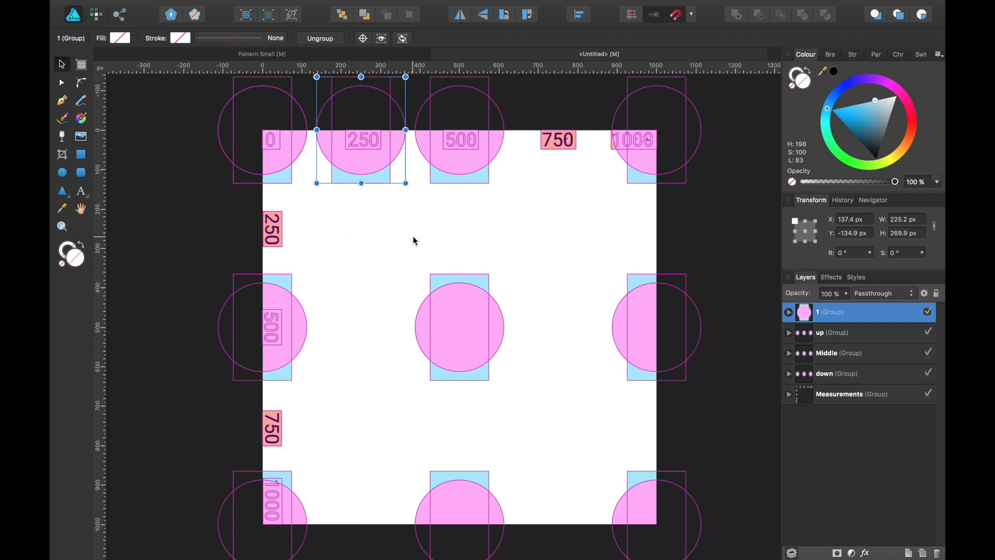
click(871, 233)
text(+250)
key(Return)
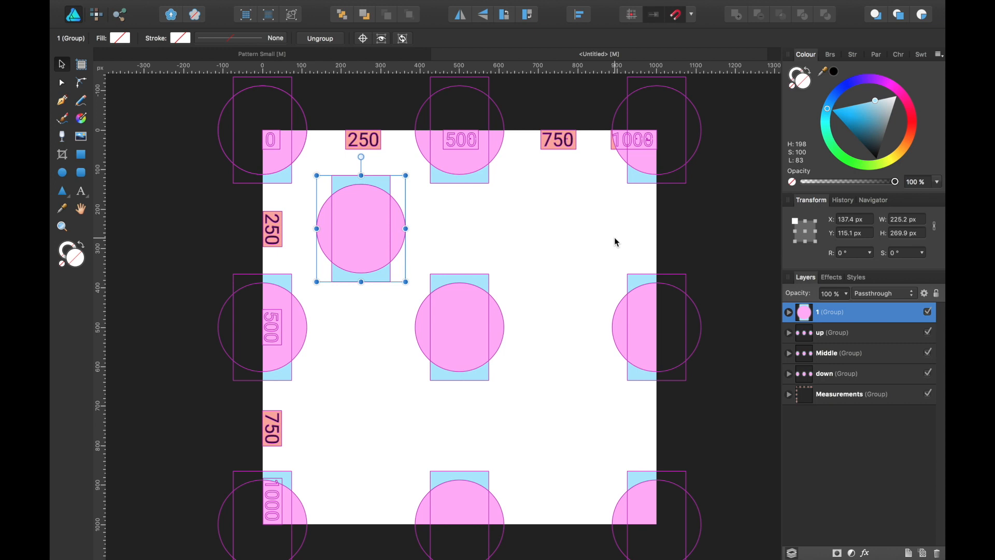
- Duplicate the offset motif and shift the copy to the right by adding 500 to its X position
key(super+j)
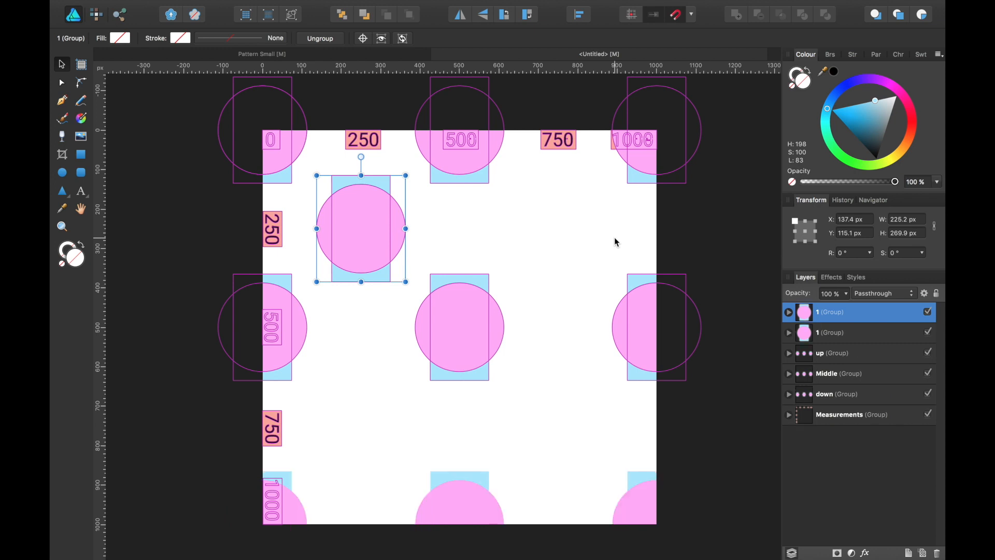
click(869, 219)
text(+500)
key(Return)
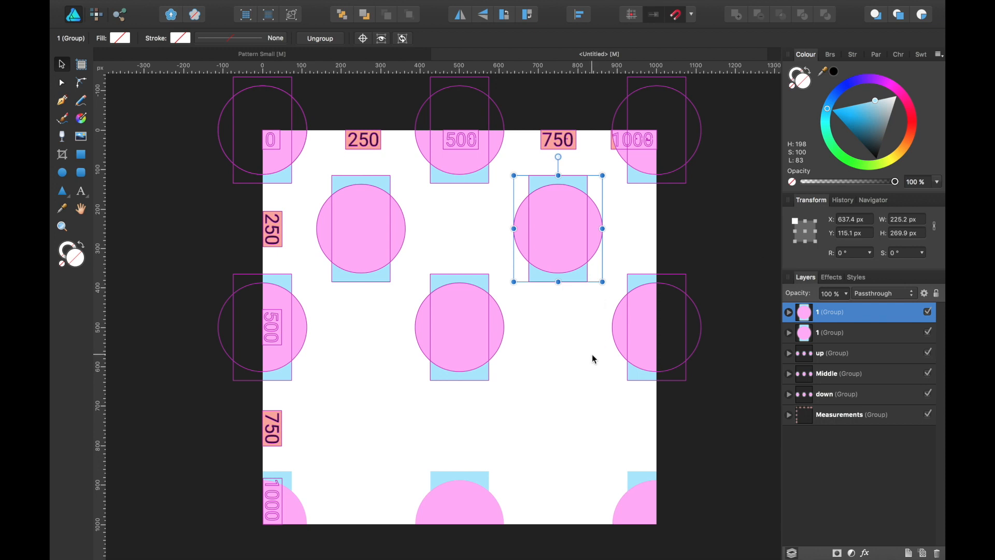
scroll(591, 353, down, 2)
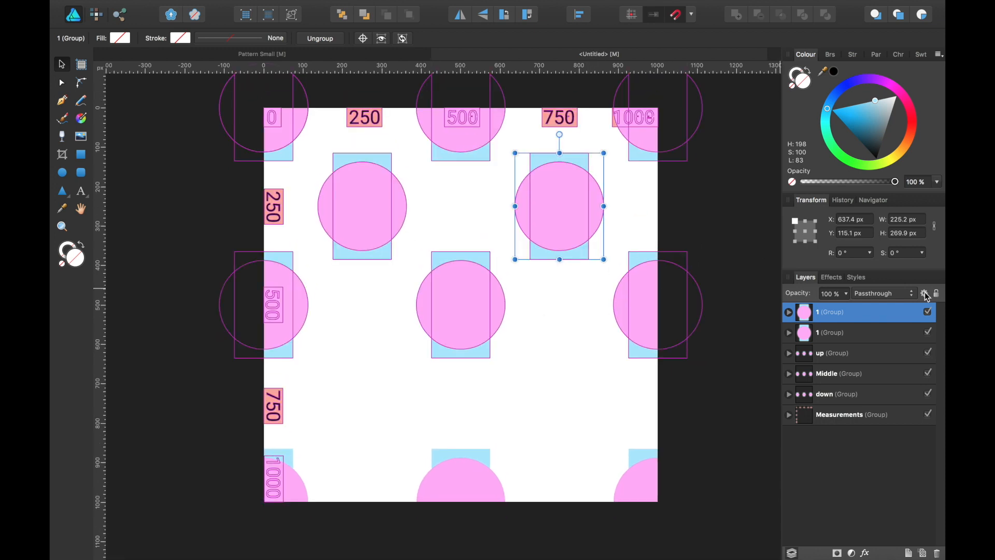
- Combine the two offset motifs into one group and duplicate that group
shift+click(869, 329)
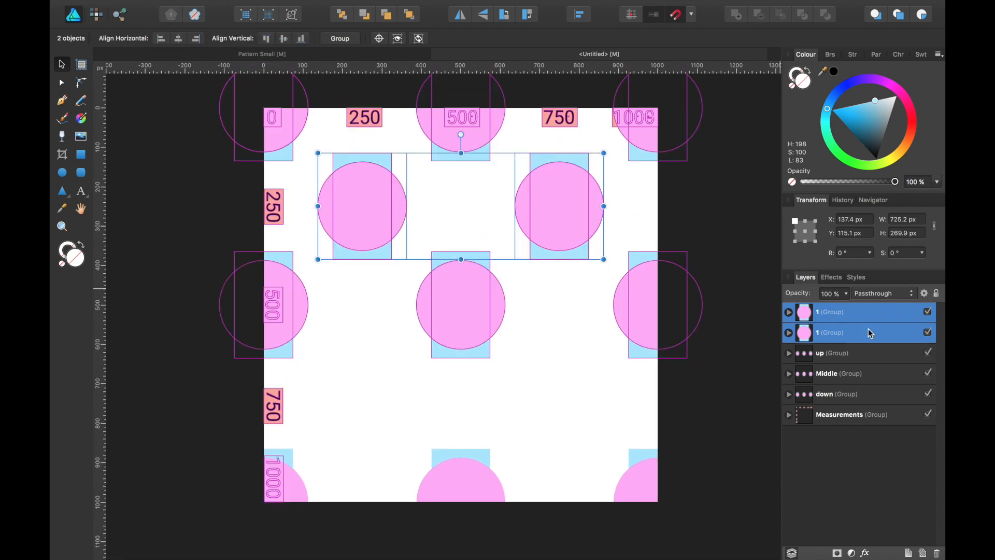
right_click(870, 332)
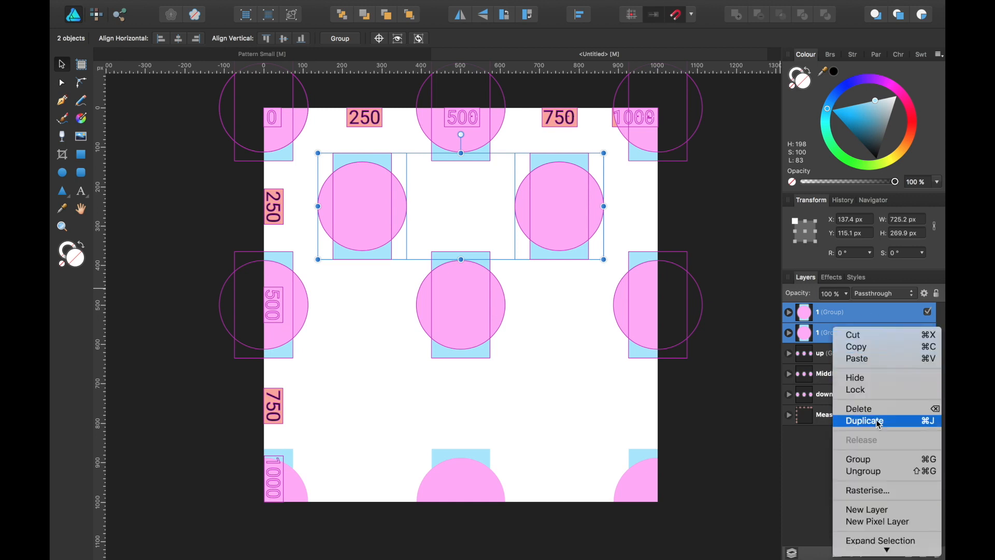
click(875, 461)
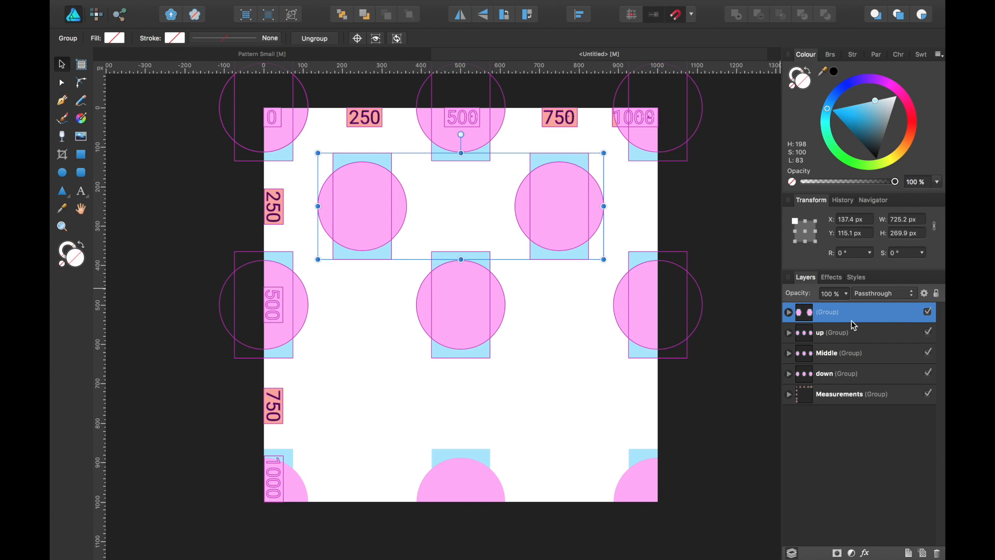
key(super+j)
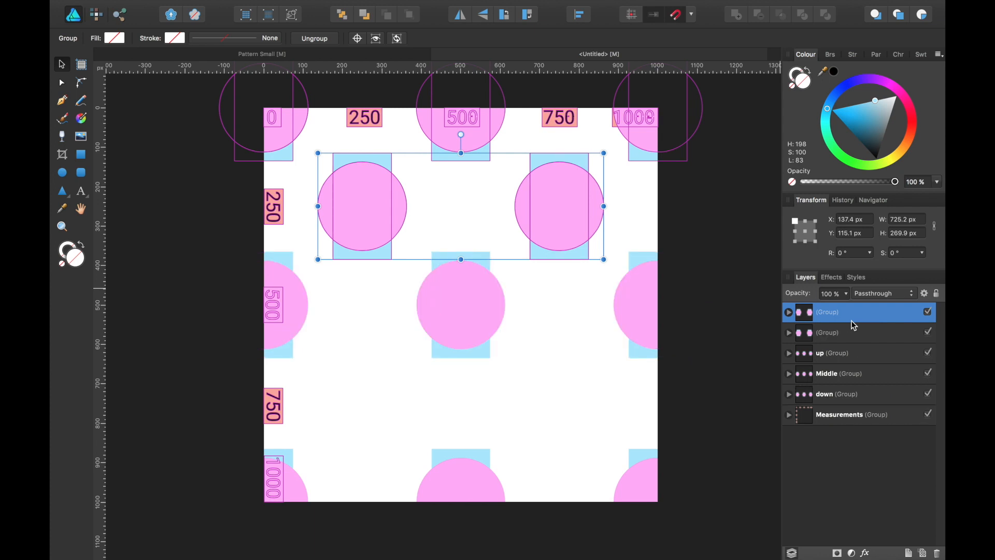
- Shift the duplicated pair of motifs down by adding 500 to its Y position, and clear the selection
click(870, 232)
text(+500)
key(Return)
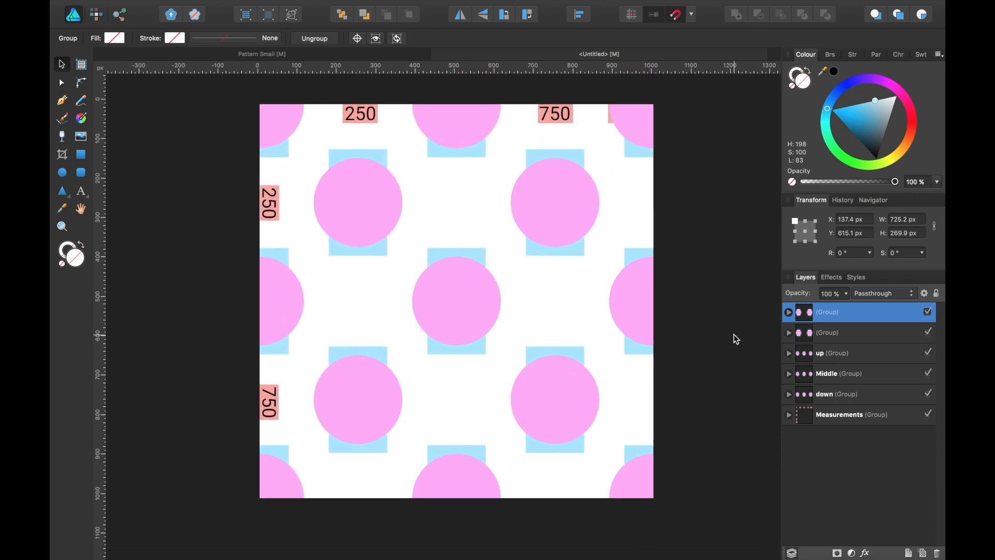
click(734, 334)
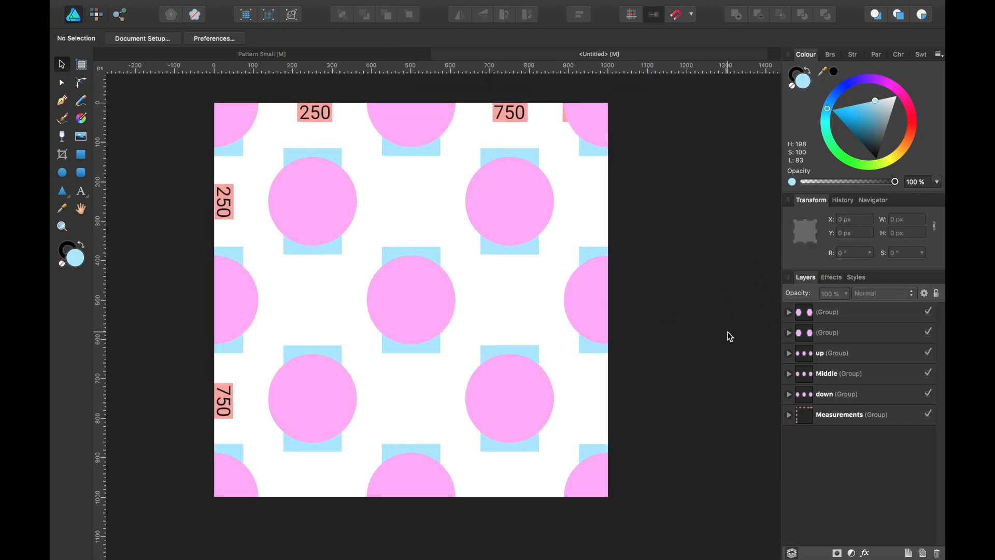
scroll(727, 331, up, 1)
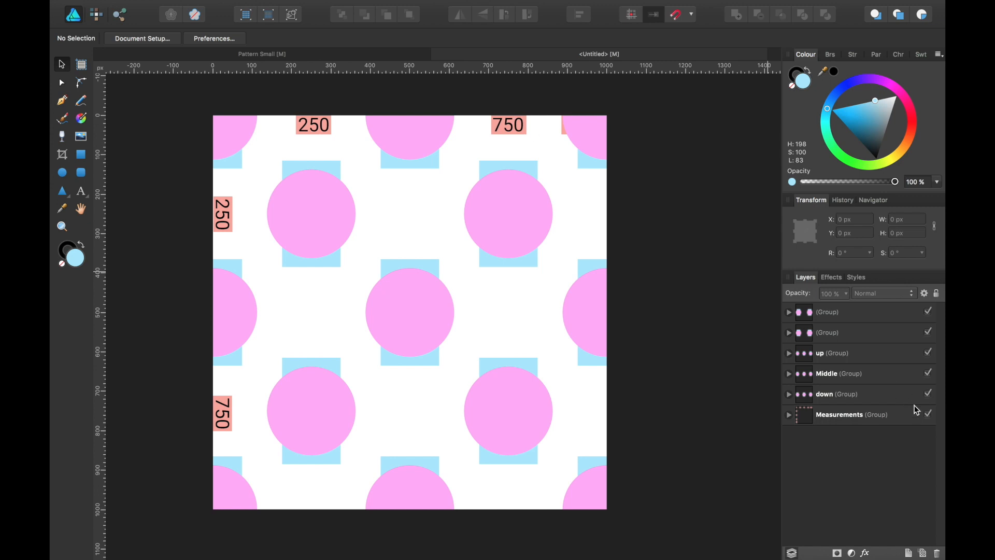
- Hide the Measurements group and delete it from the document
click(928, 414)
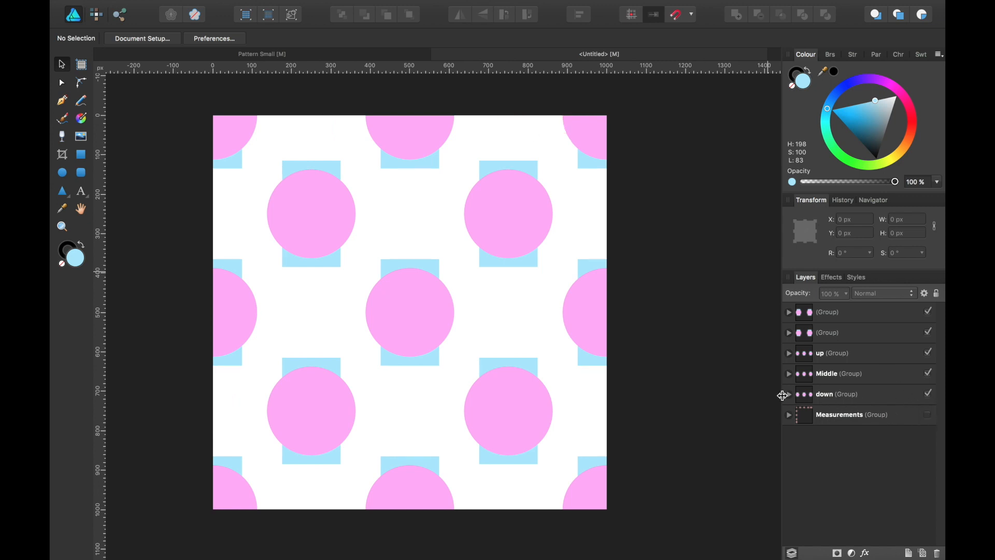
click(866, 417)
key(Delete)
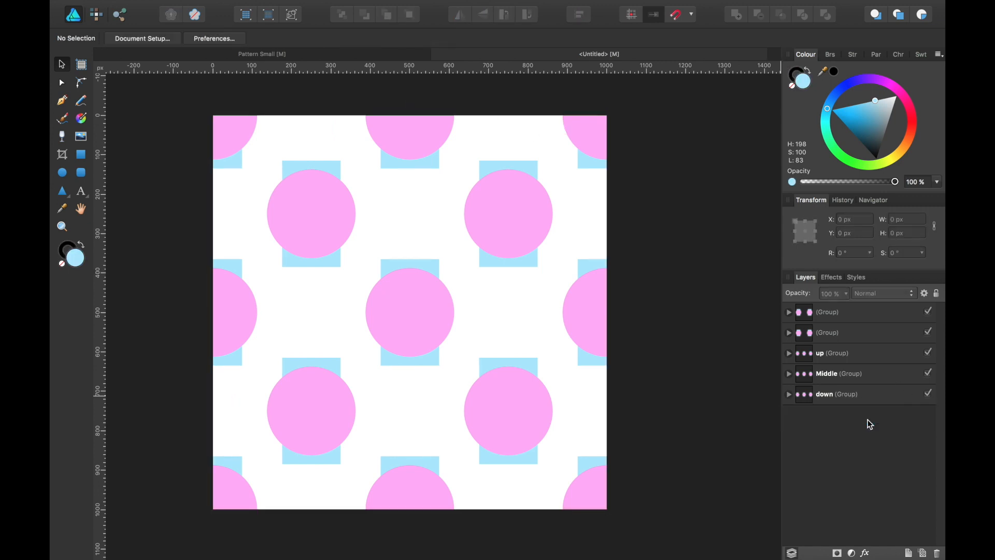
scroll(653, 301, down, 2)
scroll(653, 301, up, 2)
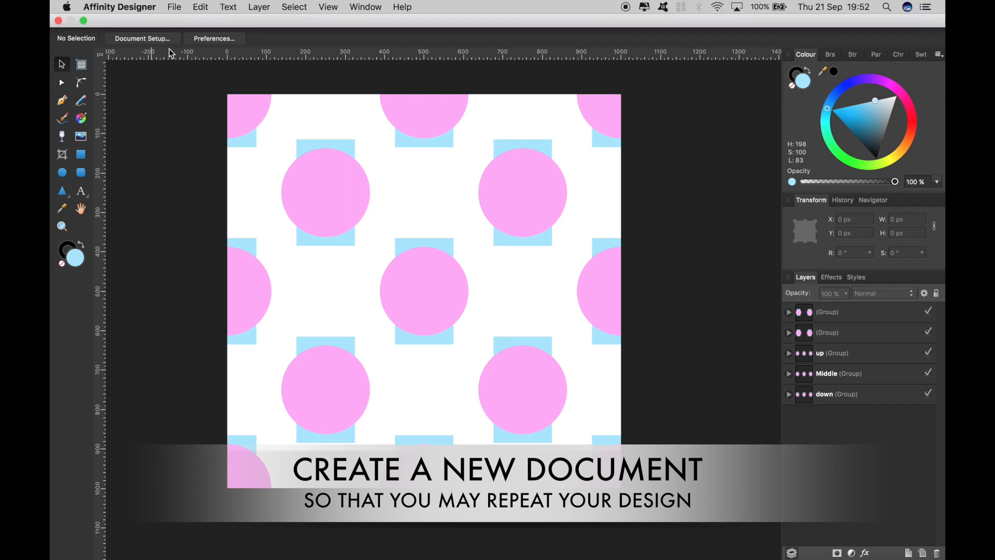
- Create a new document with a page width of 3000 px and a page height of 3000 px
click(176, 7)
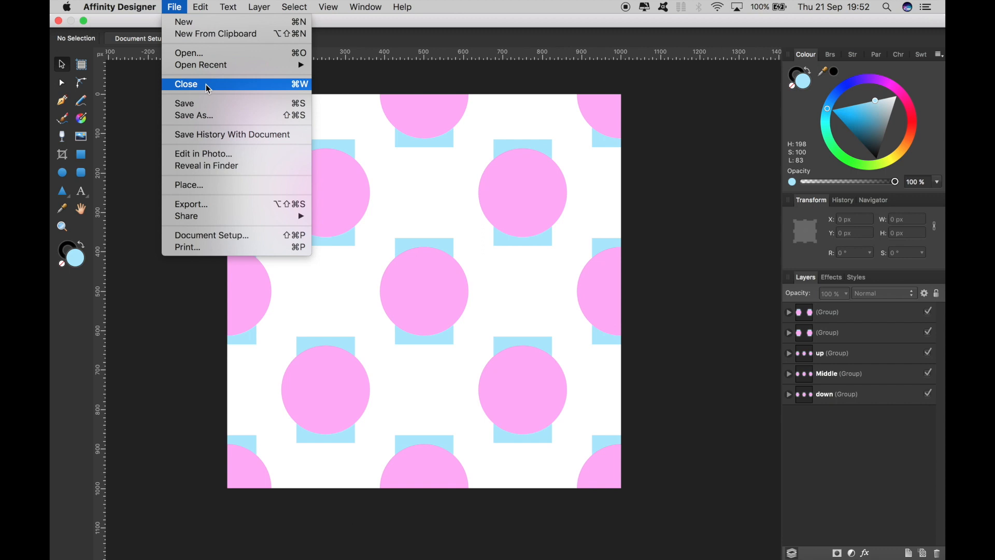
click(202, 23)
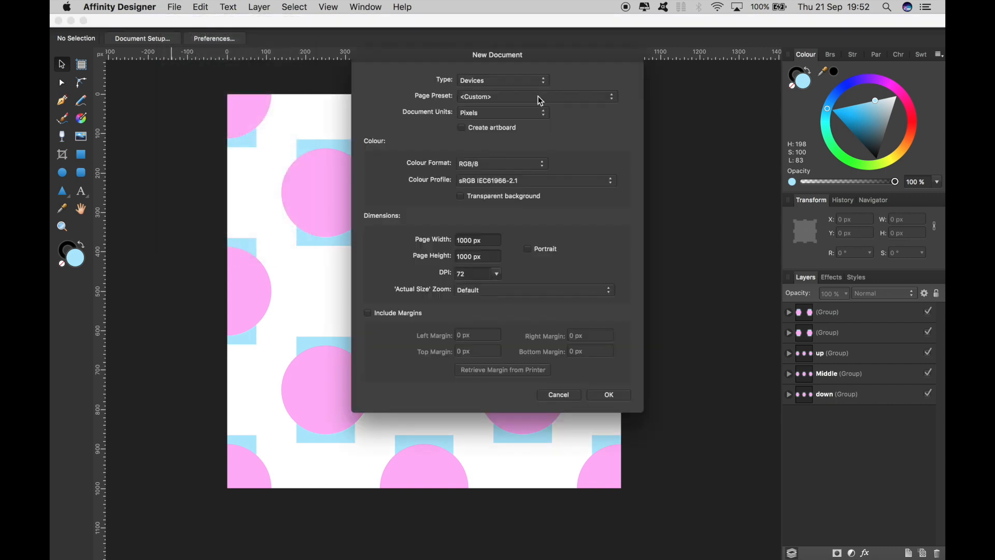
click(472, 239)
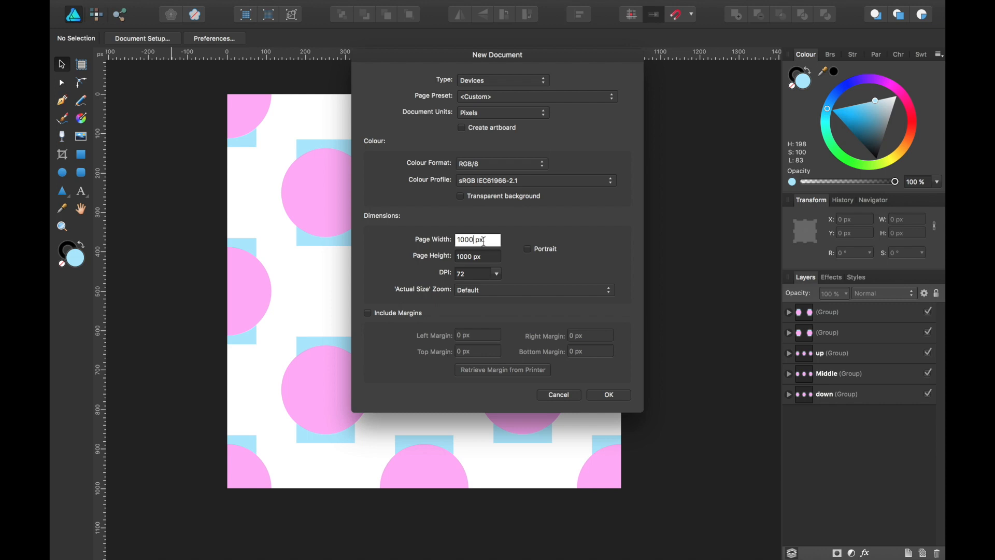
double_click(473, 239)
text(3000)
click(479, 258)
double_click(469, 256)
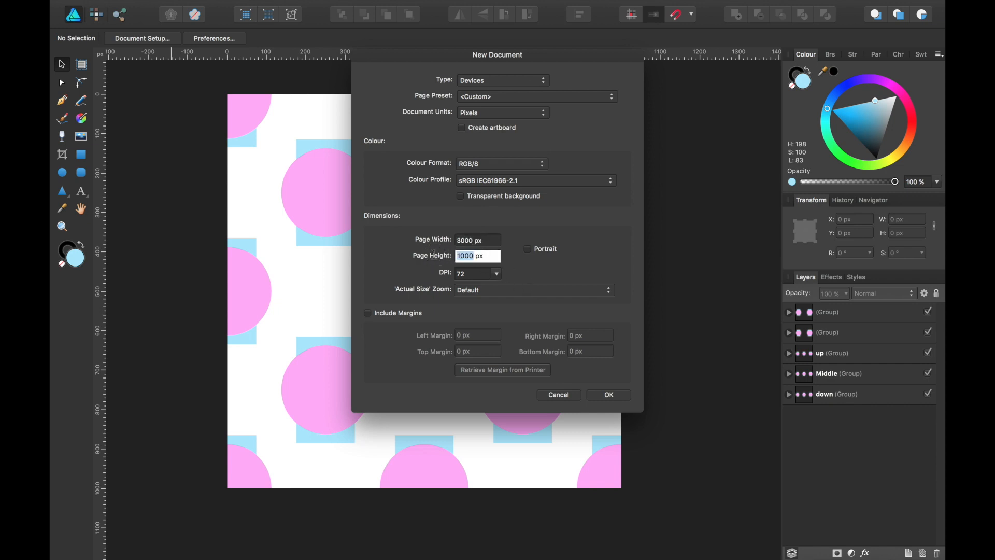
text(3000)
click(610, 396)
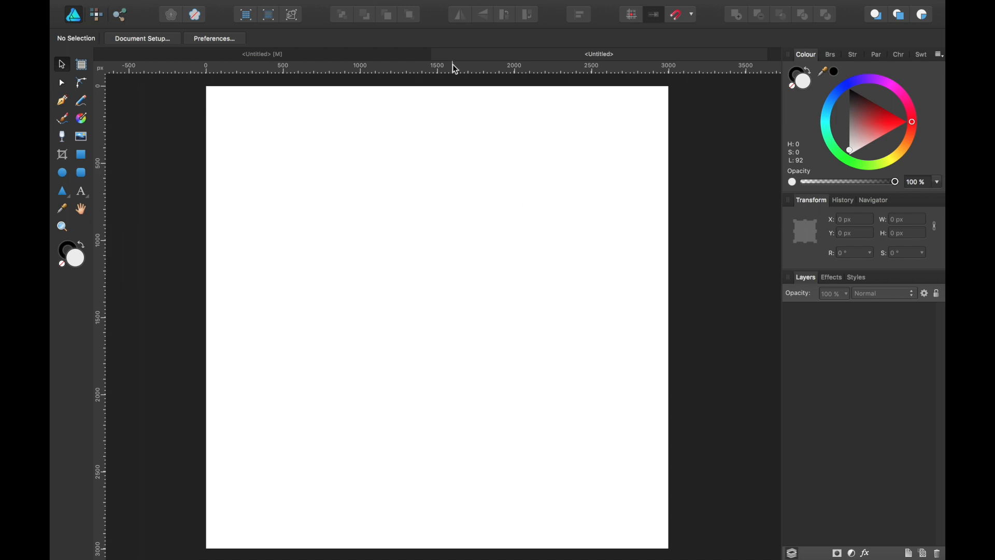
- In the original pattern document, enable snapping and draw a 1000 × 1000 px rectangle covering the whole page
click(400, 56)
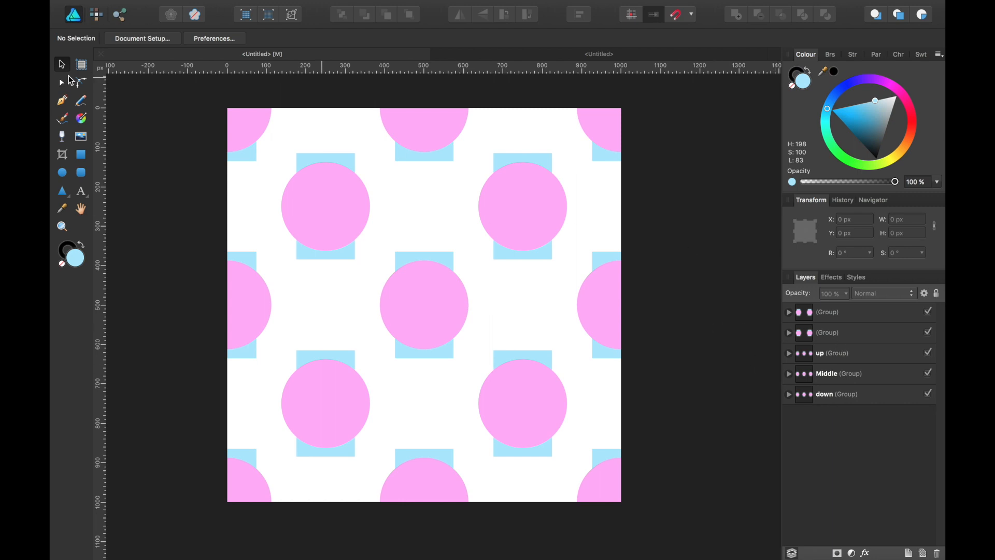
click(80, 154)
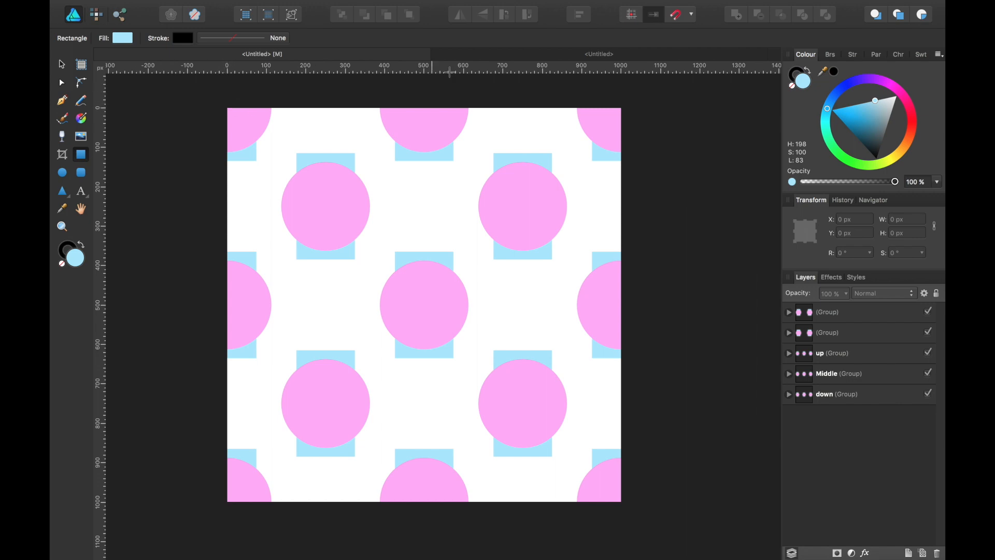
click(672, 18)
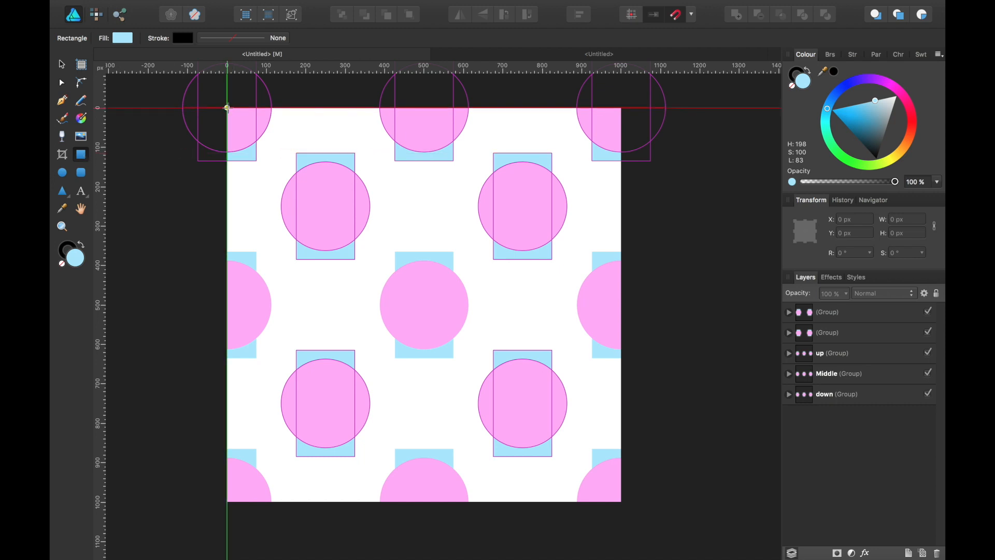
mouse_move(227, 108)
mouse_down()
mouse_move(287, 140)
mouse_move(598, 442)
mouse_move(622, 501)
mouse_up()
- Give the rectangle a white fill with no stroke and place it beneath all the motif groups
click(182, 38)
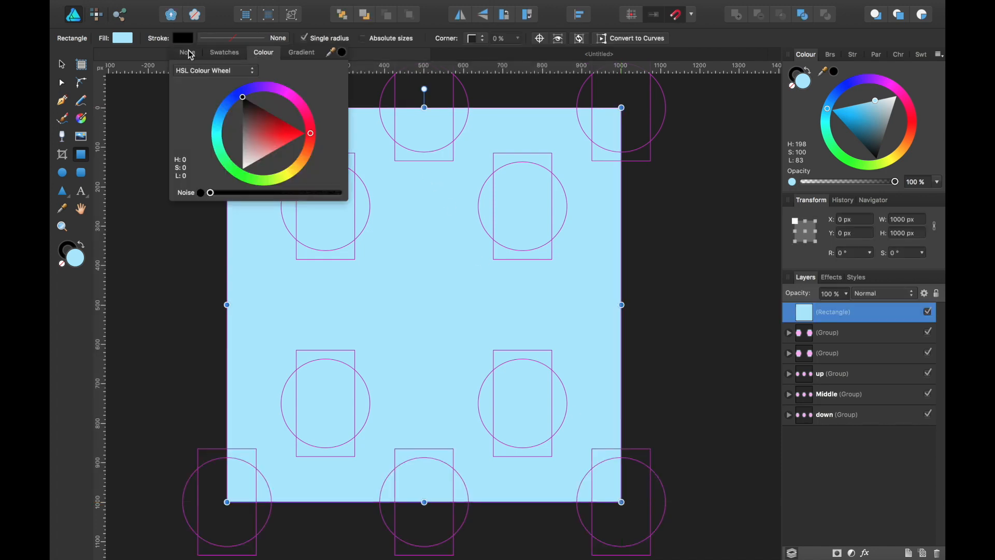
click(187, 52)
click(123, 38)
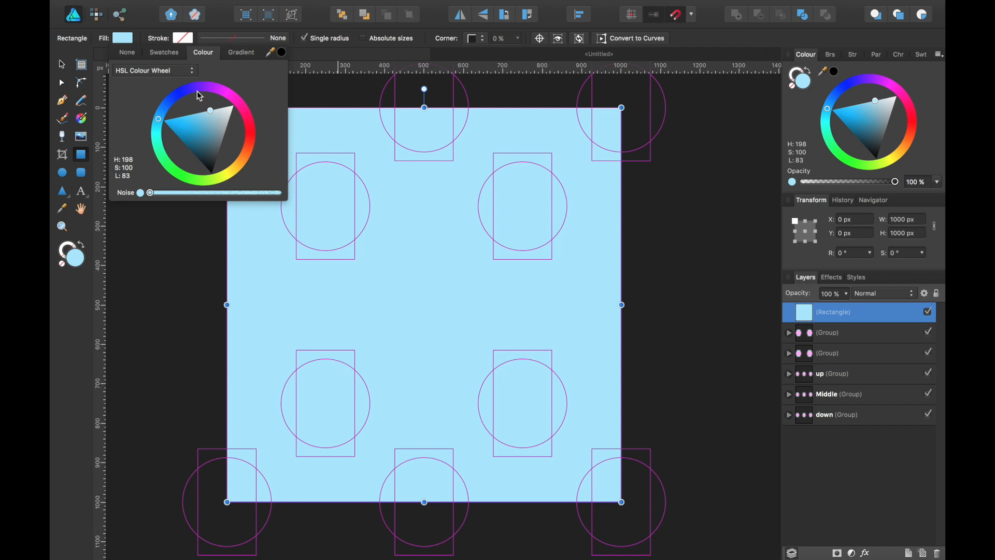
drag(218, 111, 256, 95)
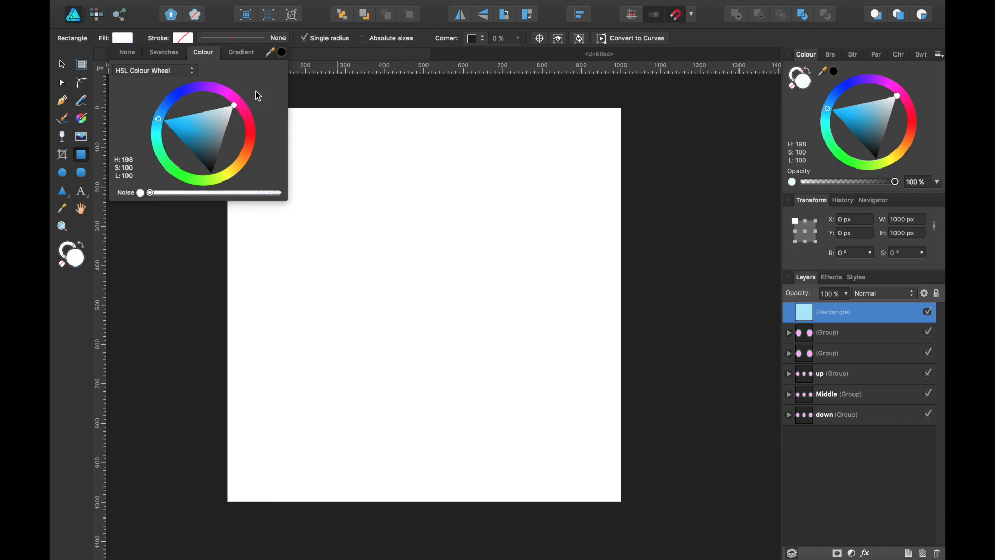
drag(845, 315, 787, 428)
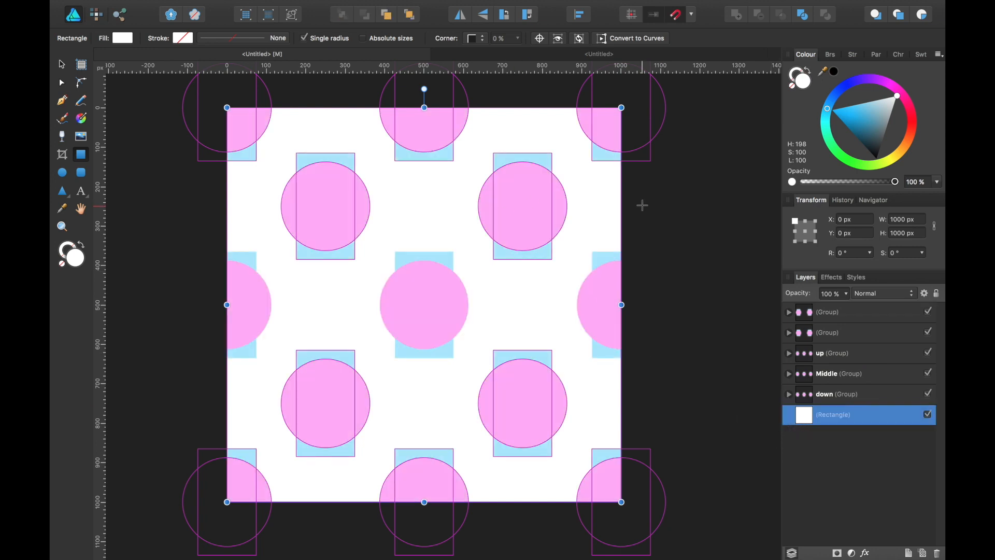
drag(881, 103, 918, 81)
- Clip all five motif groups inside the white rectangle, and clear the selection
click(850, 316)
key(a)
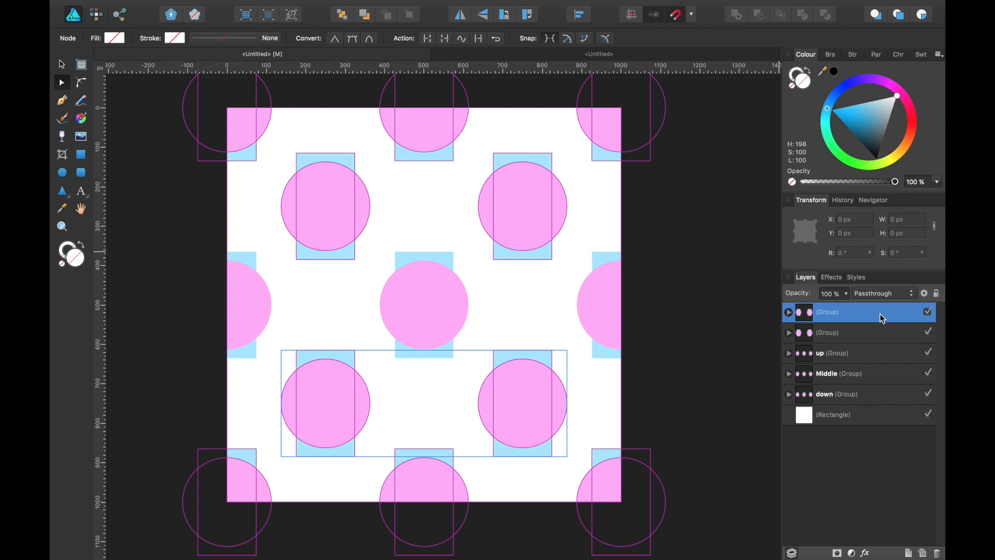
shift+click(875, 397)
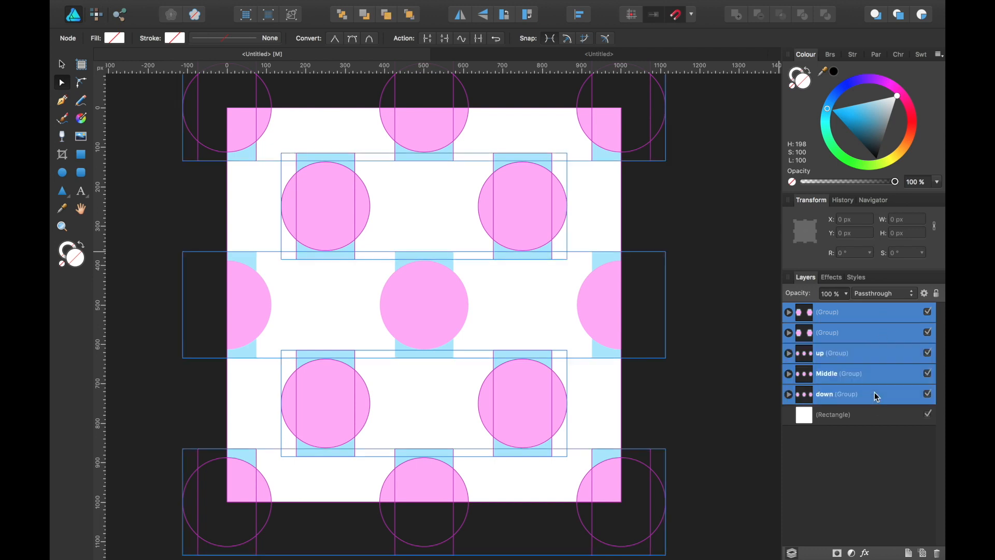
click(830, 397)
drag(831, 397, 819, 428)
drag(815, 423, 815, 423)
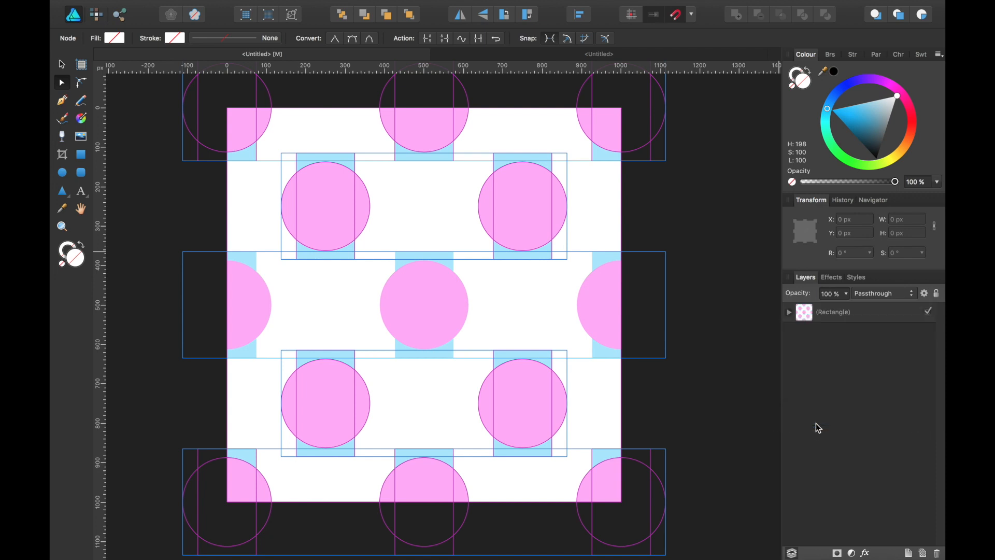
click(842, 313)
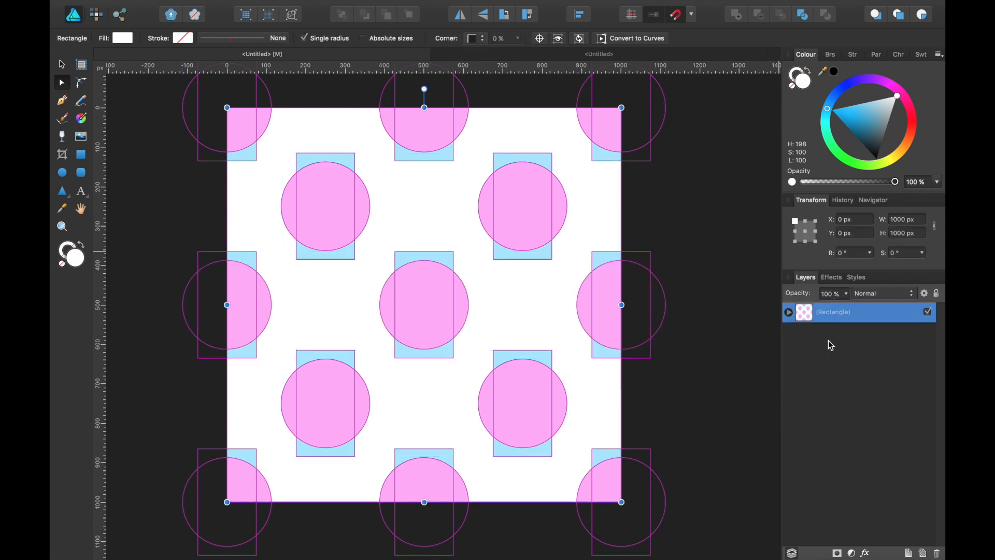
click(834, 323)
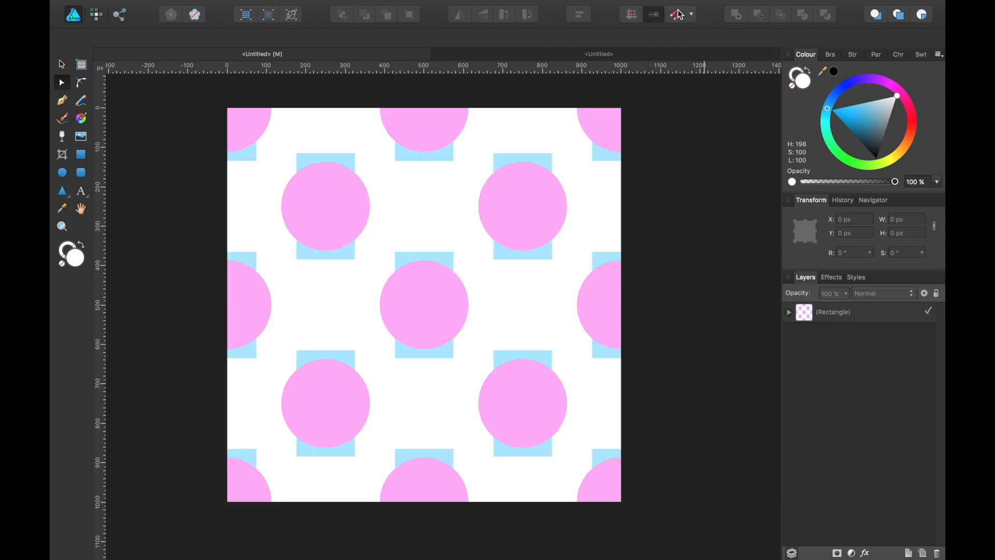
- Duplicate the clipped pattern rectangle and rasterise the upper copy
click(839, 314)
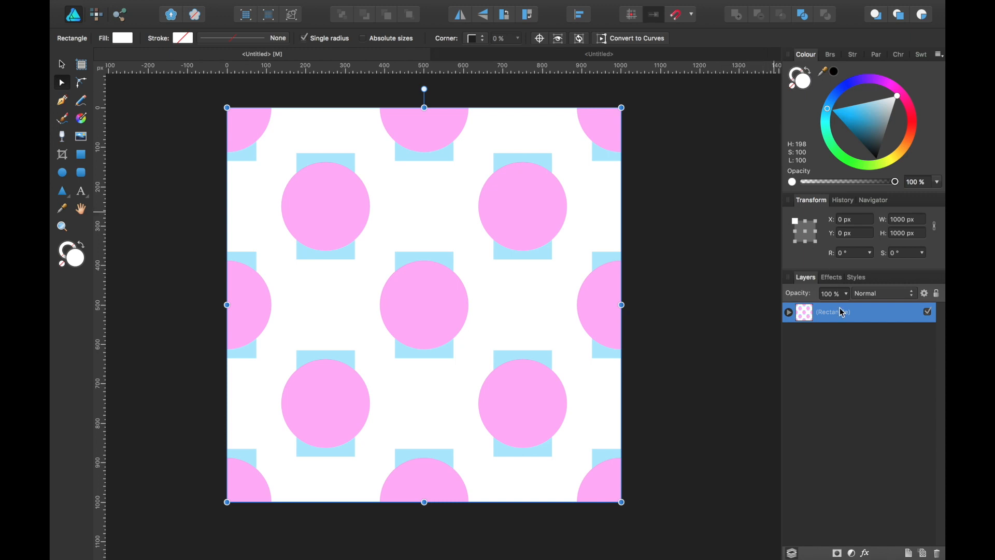
key(super+j)
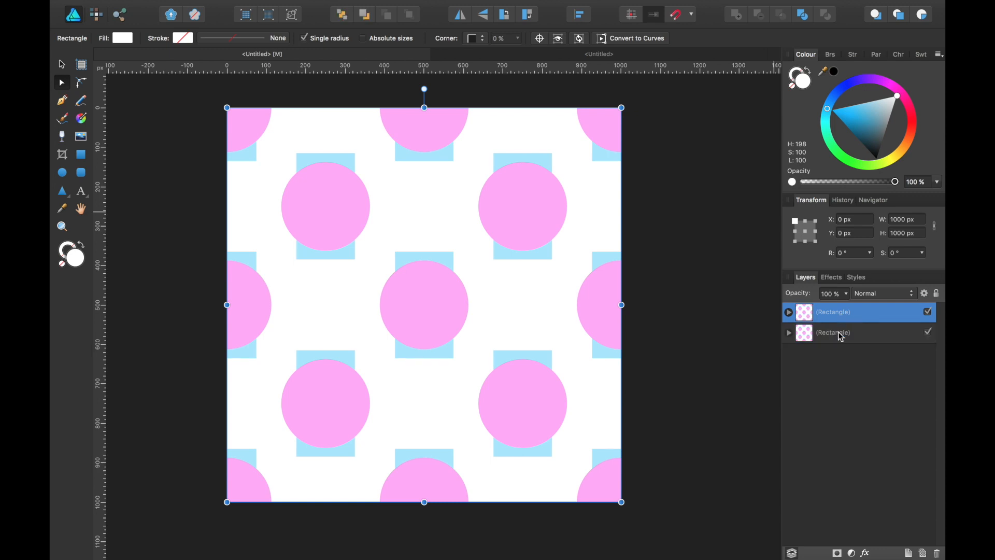
right_click(855, 315)
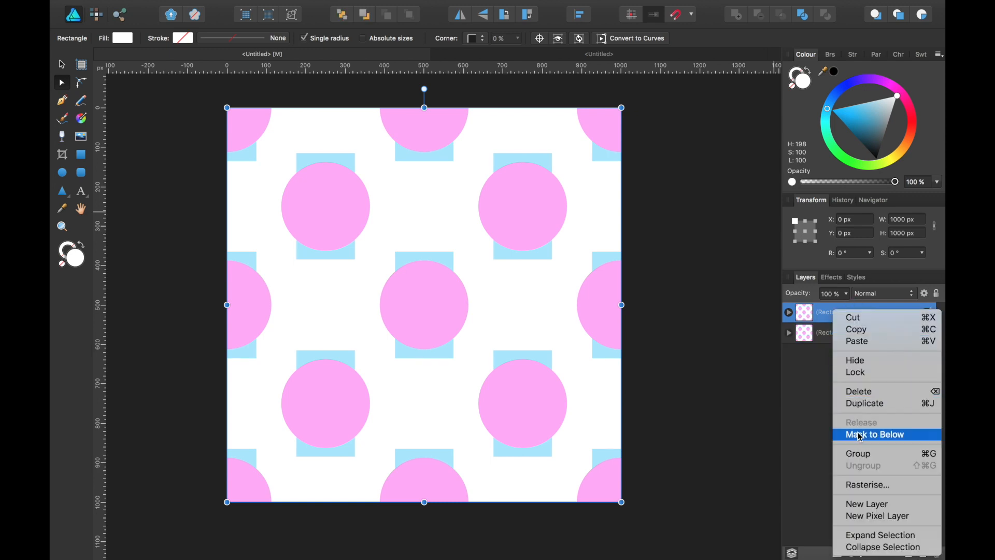
click(862, 485)
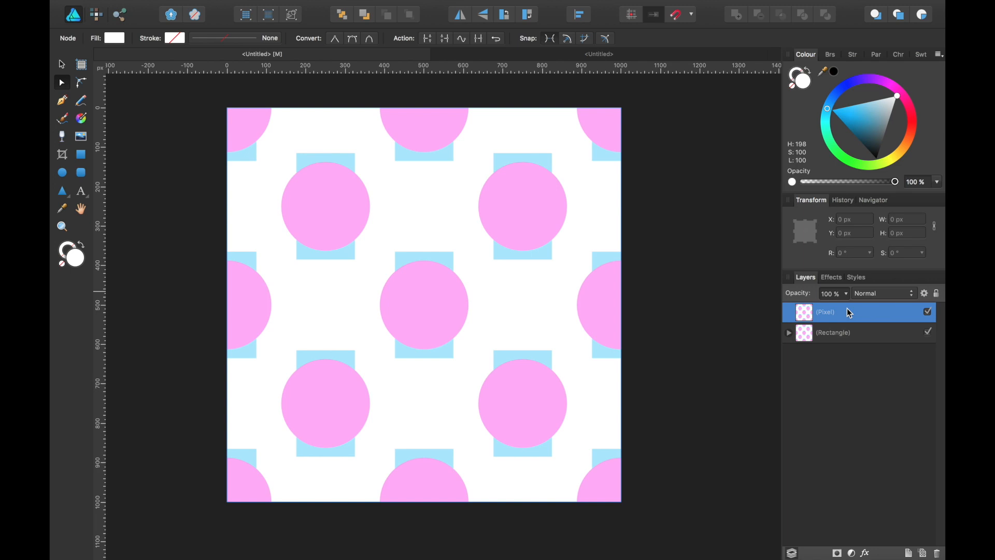
- Copy the rasterised pattern tile into the blank 3000 × 3000 px document
click(659, 56)
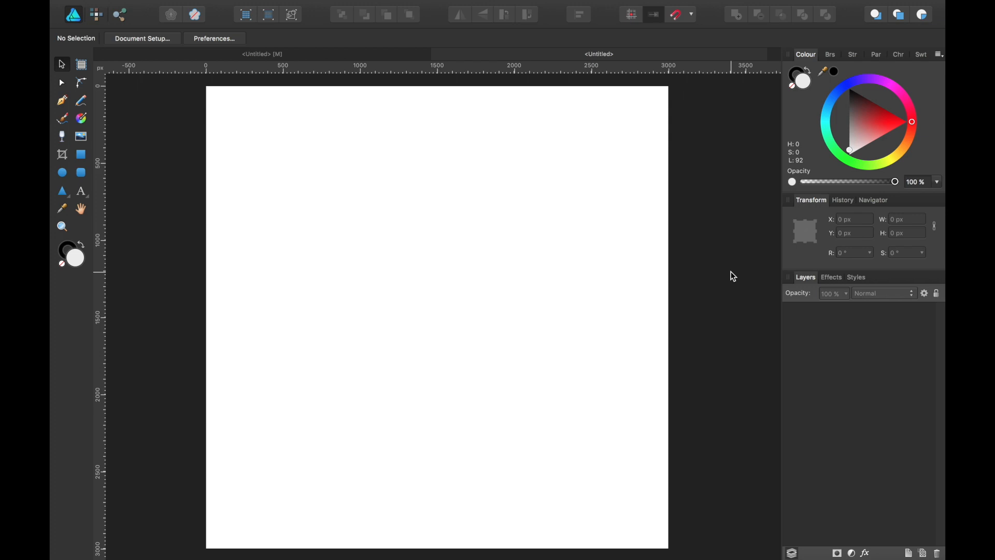
key(super+v)
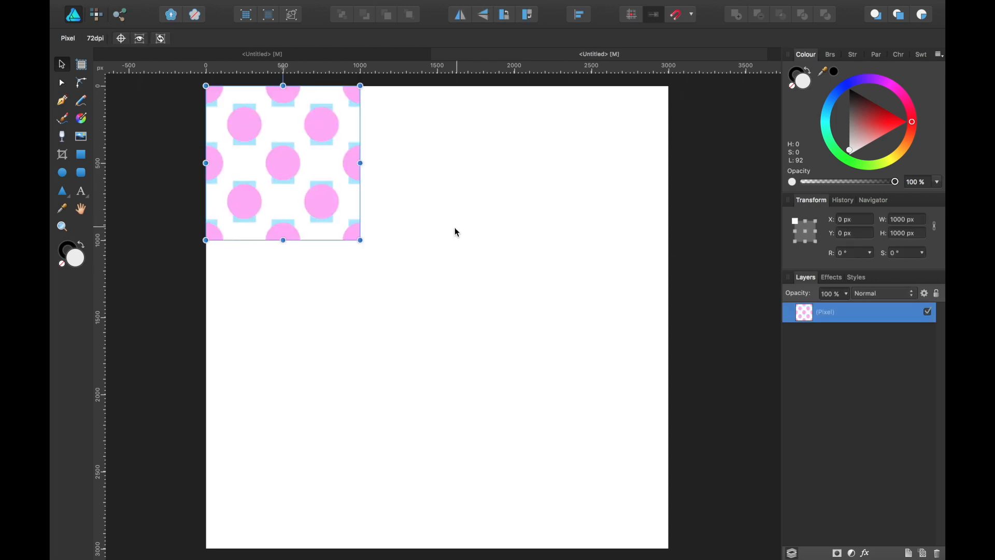
- Duplicate the tile and, with snapping enabled, align the copy against the original's right edge at X 1000 px
scroll(559, 264, left, 1)
scroll(559, 264, up, 1)
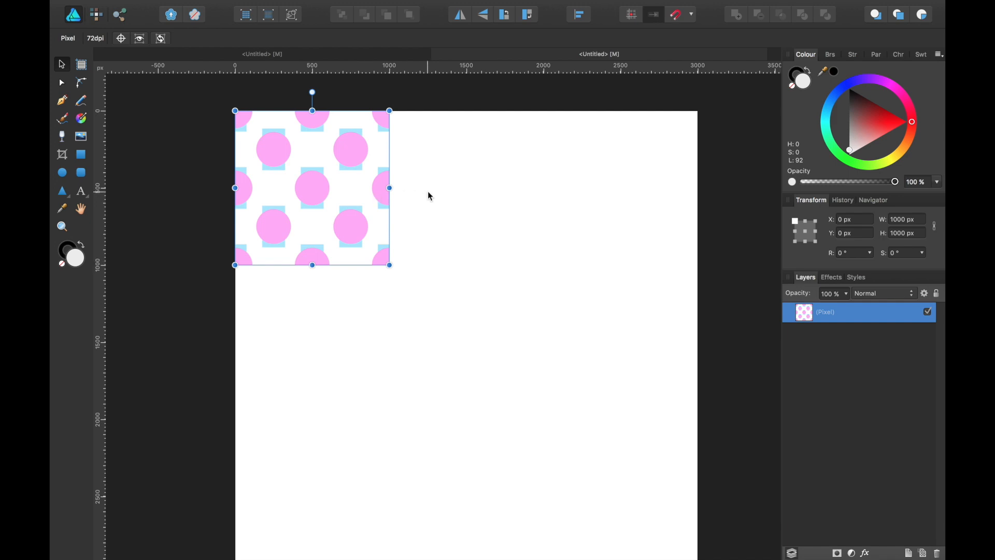
key(super+j)
drag(335, 207, 501, 193)
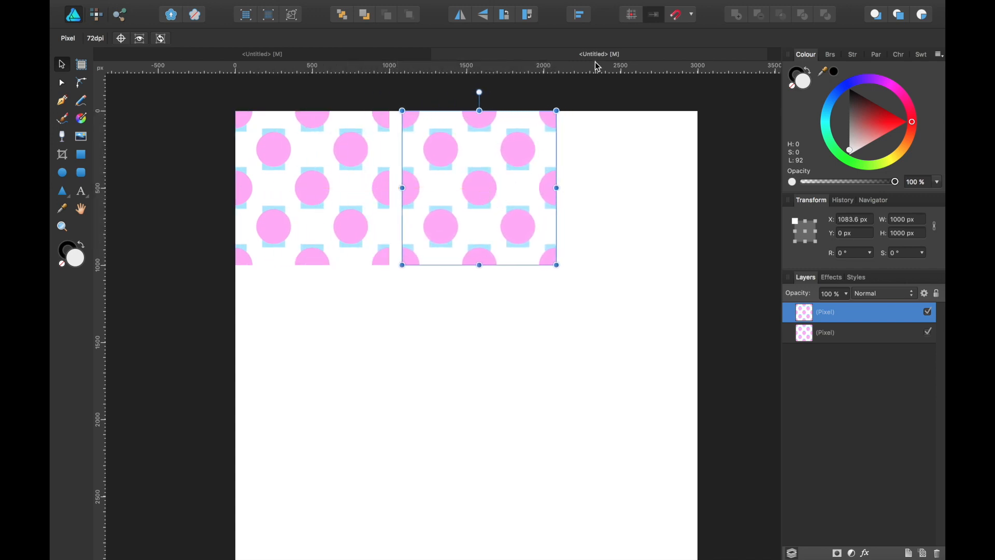
click(679, 19)
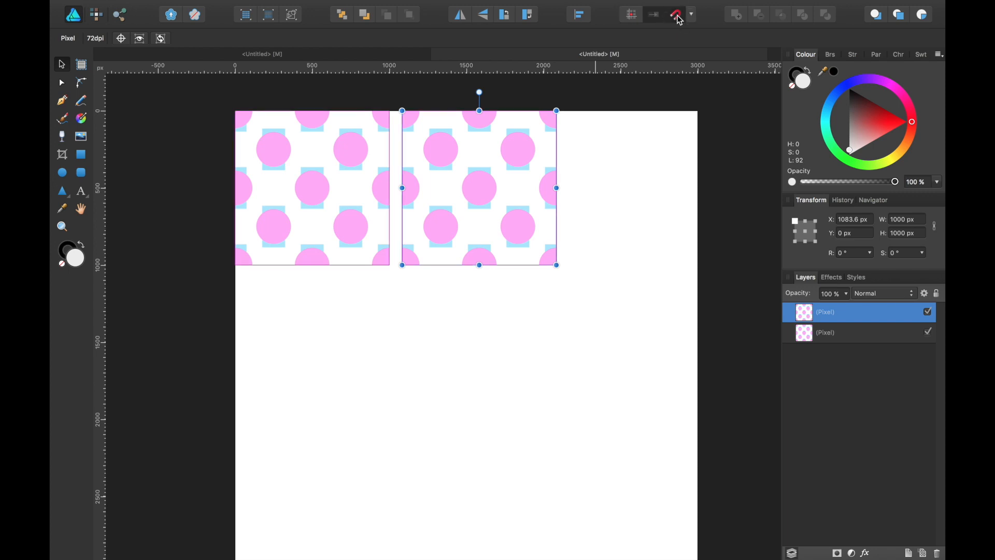
mouse_move(484, 150)
mouse_down()
mouse_move(502, 152)
mouse_move(469, 149)
mouse_up()
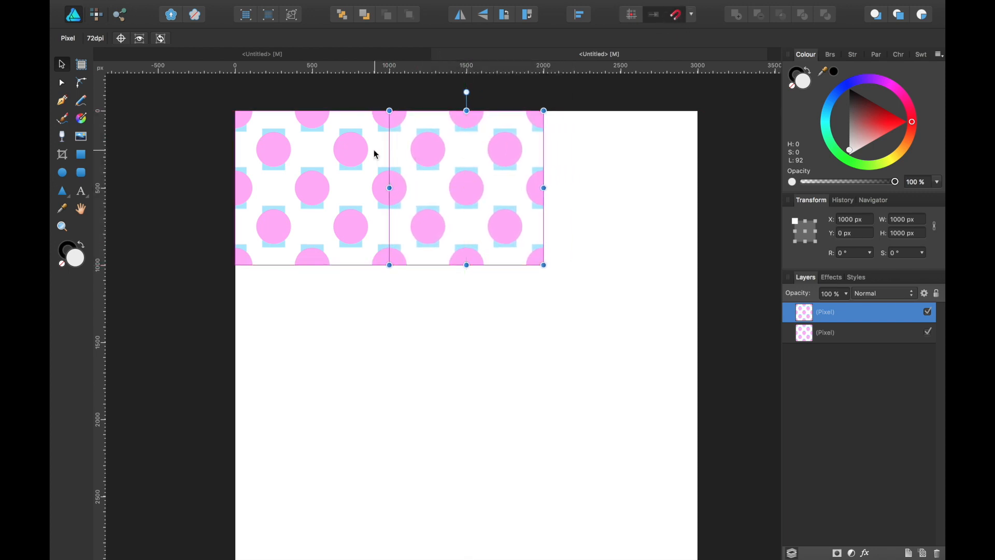
- Duplicate the second tile and snap the copy beside it at X 2000 px to complete the first row
scroll(577, 179, up, 1)
scroll(576, 180, left, 1)
scroll(576, 180, right, 1)
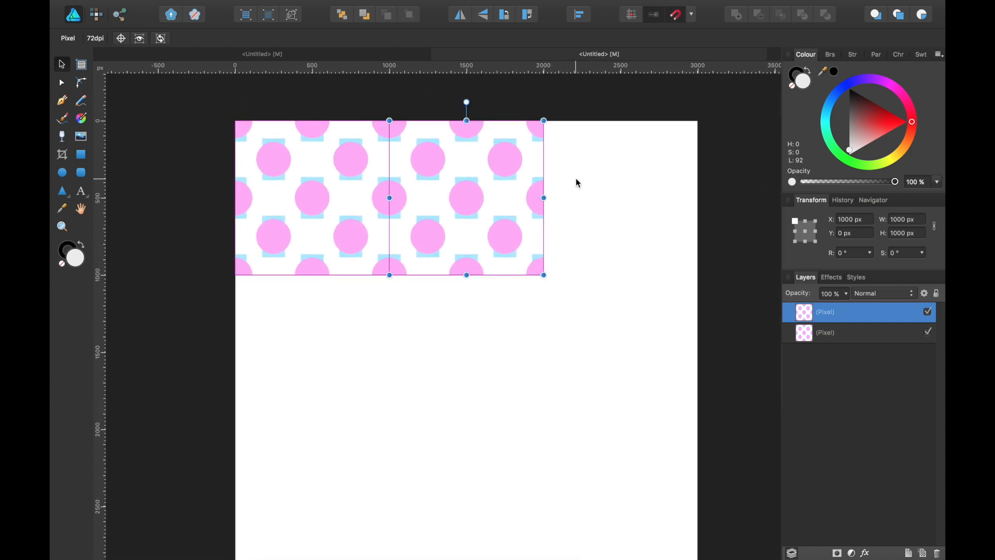
key(super+j)
drag(518, 192, 658, 180)
- Duplicate all three tiles of the first row and snap the copies directly below it at Y 1000 px
scroll(699, 238, down, 3)
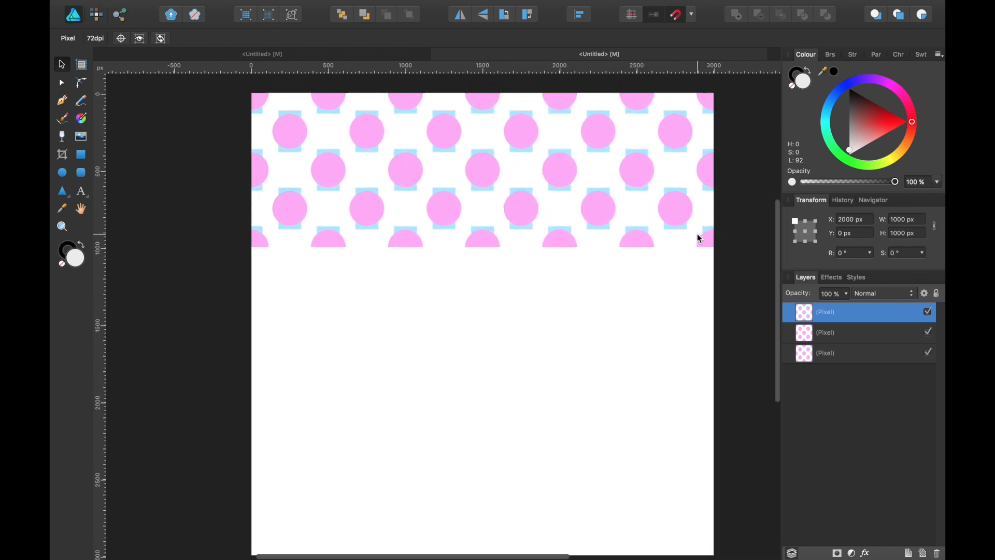
scroll(697, 238, up, 3)
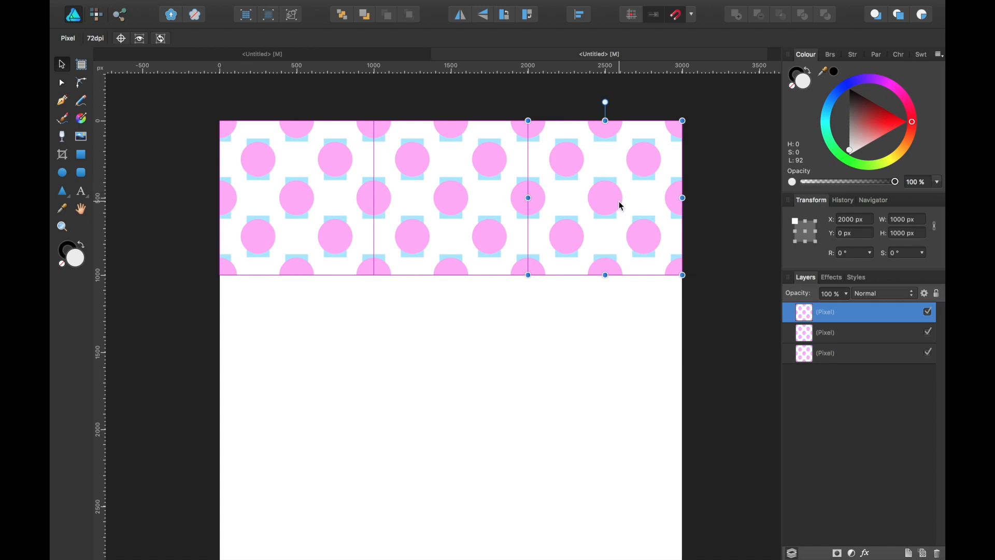
click(880, 354)
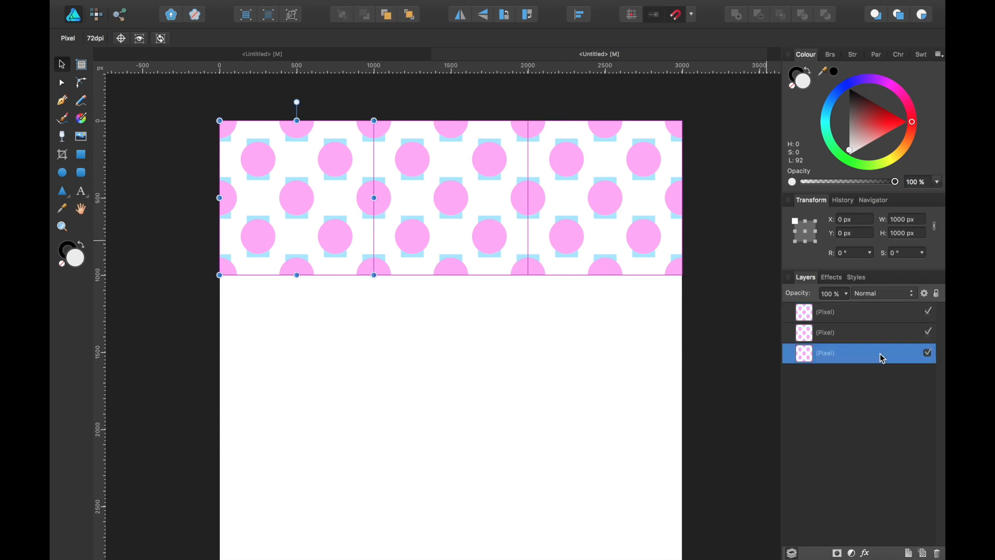
shift+click(876, 315)
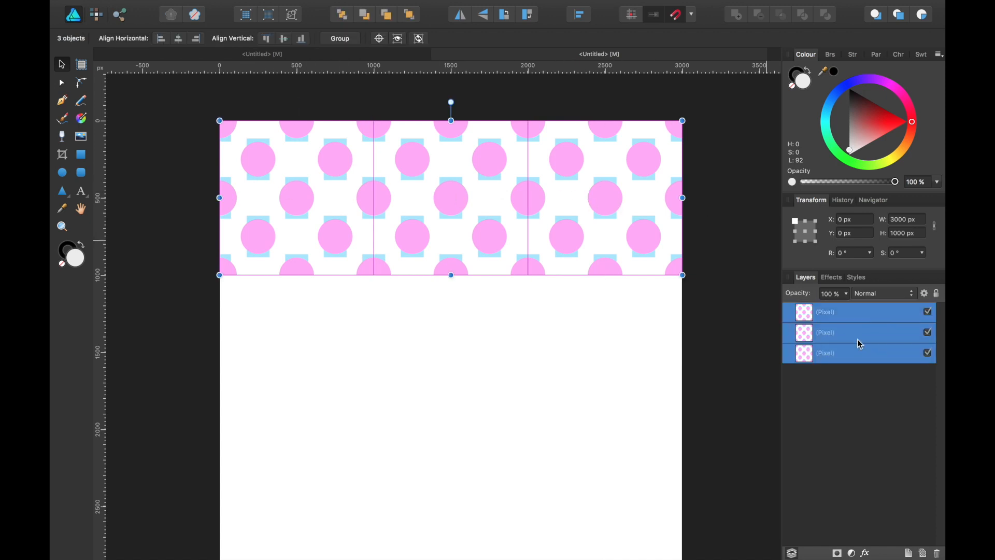
key(super+j)
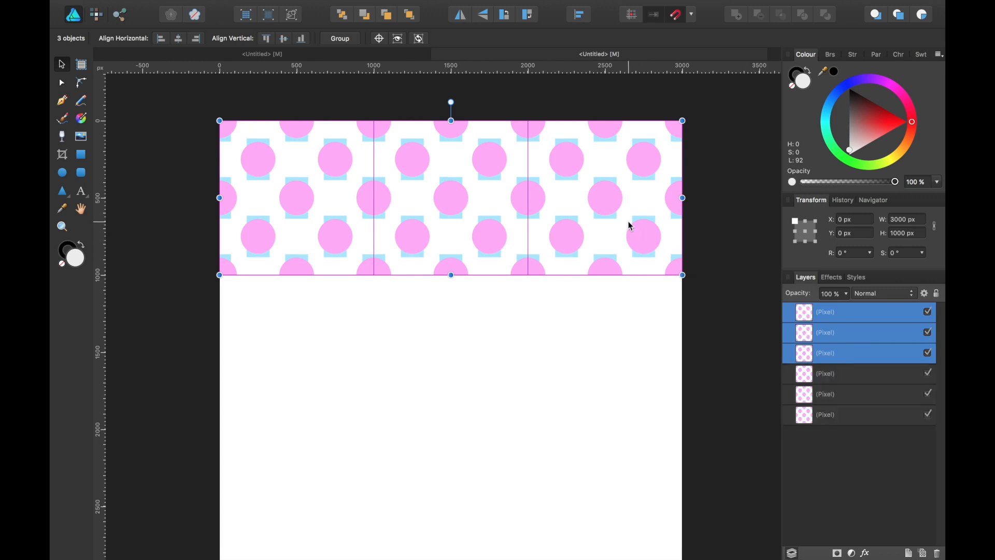
drag(628, 225, 633, 378)
- Duplicate the second row of tiles and snap the copies below it at Y 2000 px to fill the page
scroll(735, 387, down, 3)
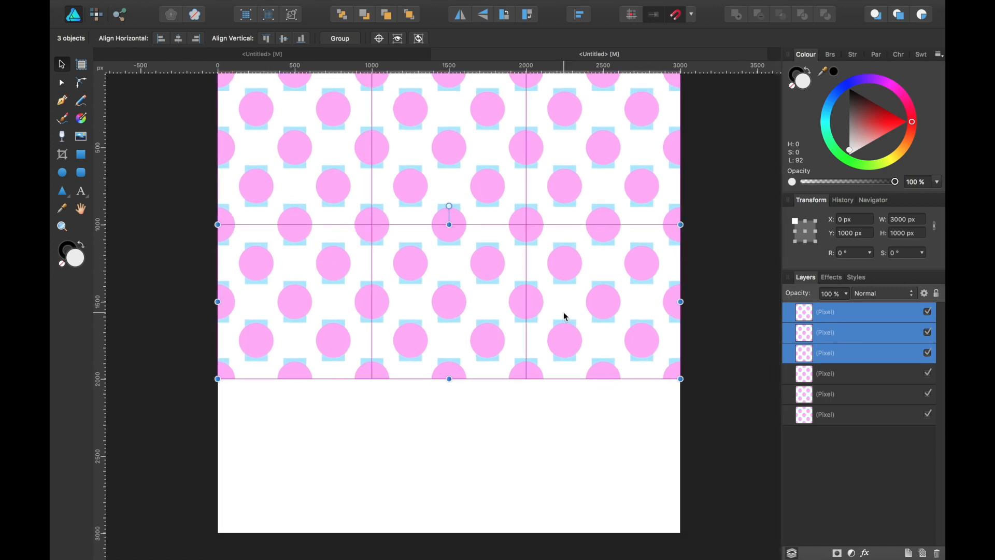
drag(566, 317, 562, 468)
scroll(763, 312, down, 3)
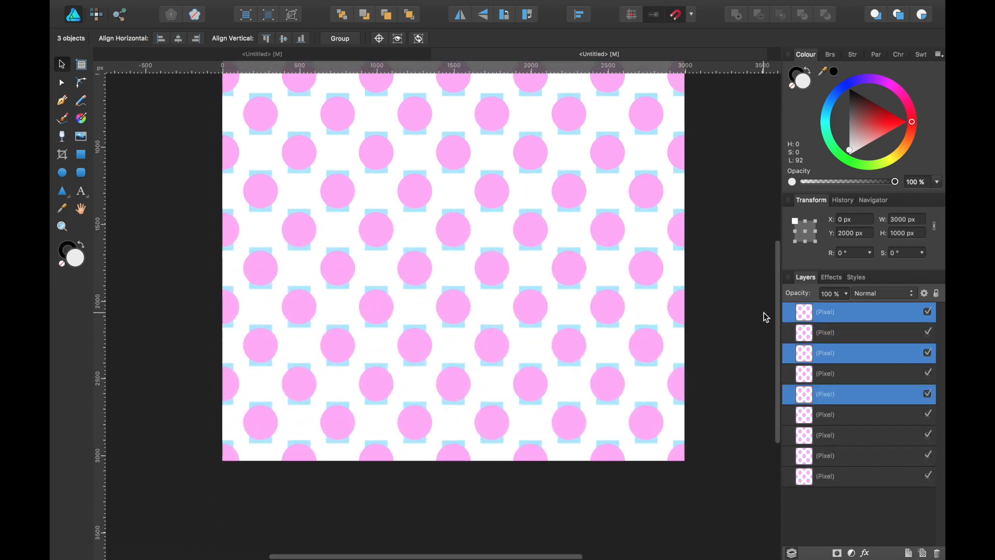
- Deselect the tiles and turn off snapping to view the whole pattern without snapping guides
click(850, 314)
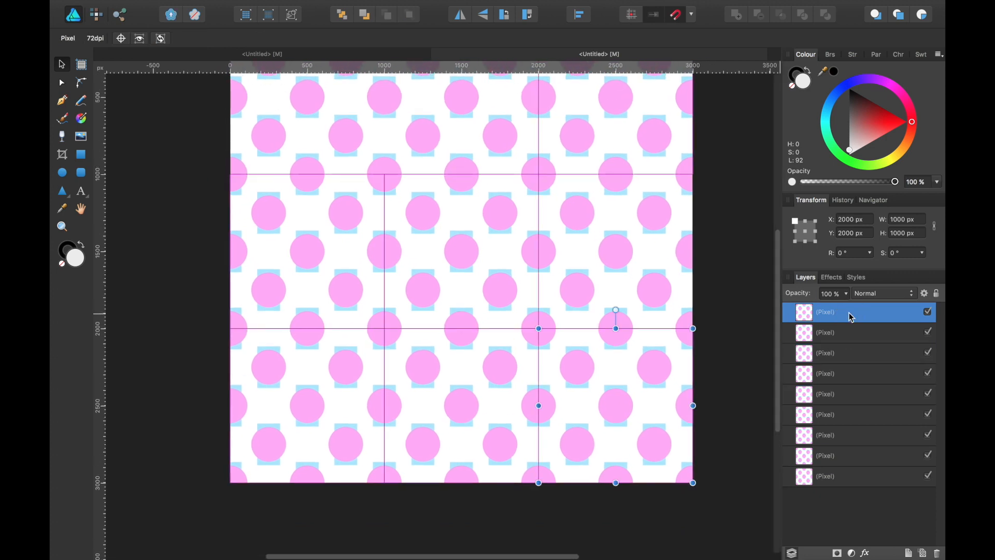
right_click(864, 473)
click(867, 474)
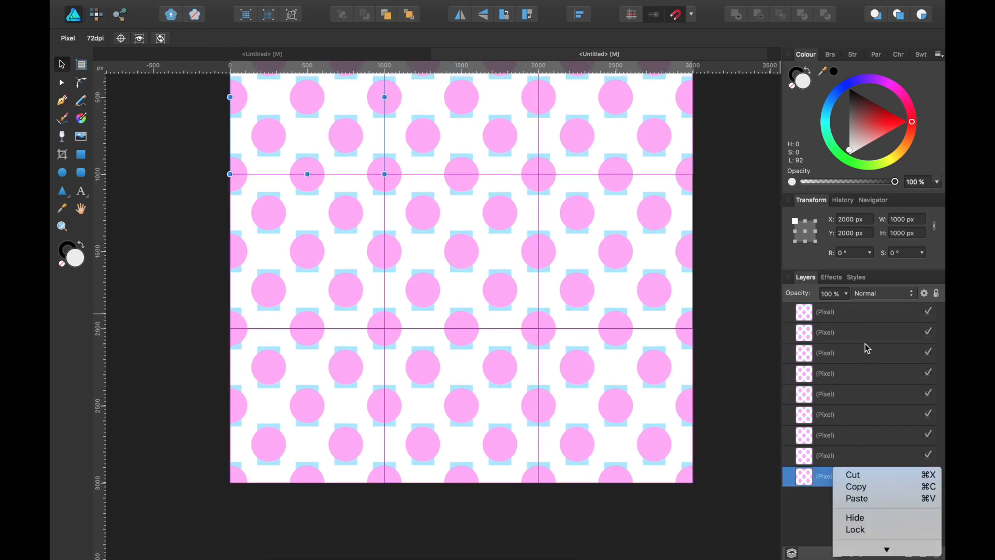
click(751, 321)
click(678, 18)
scroll(743, 182, right, 3)
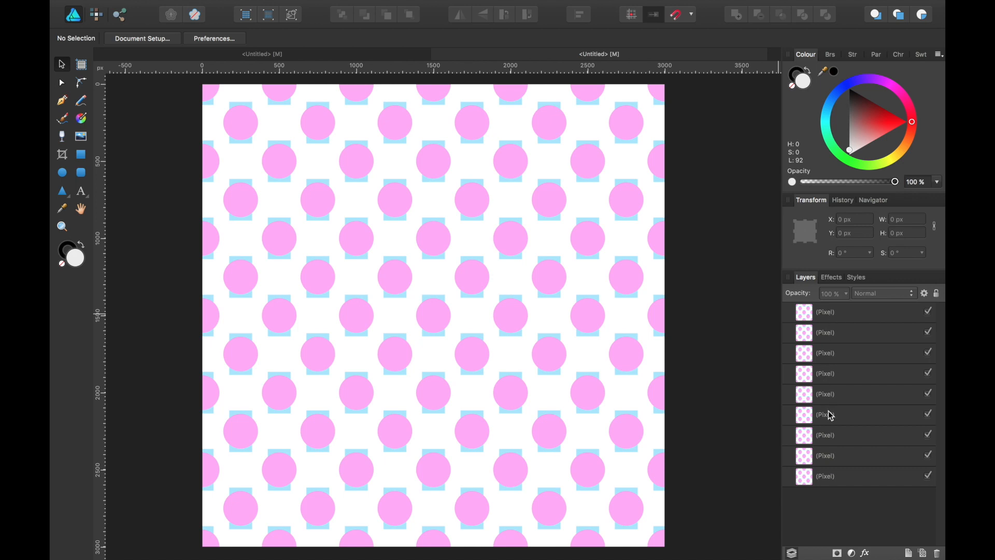
- Delete all nine pixel tiles from the 3000 px document
click(844, 315)
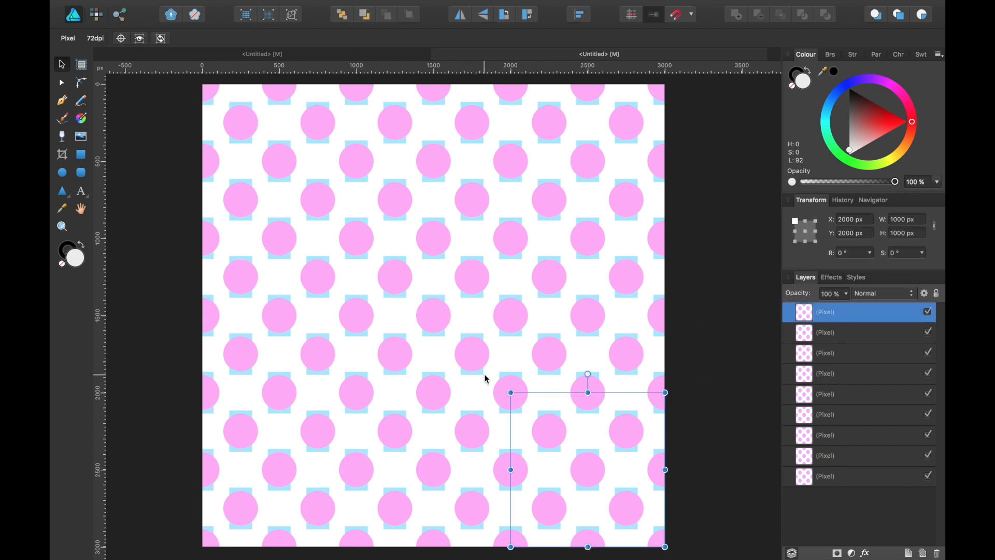
click(469, 426)
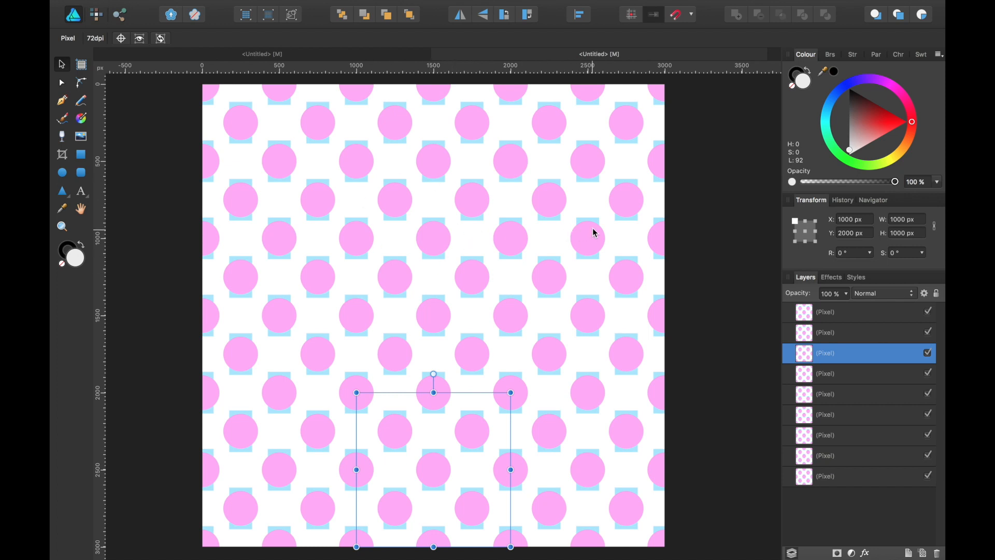
click(847, 318)
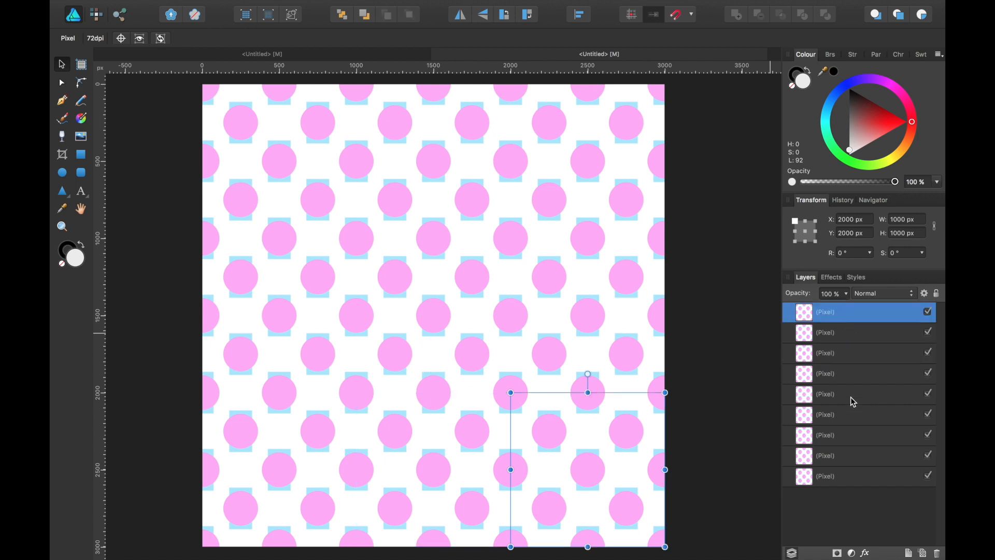
shift+click(852, 469)
key(Delete)
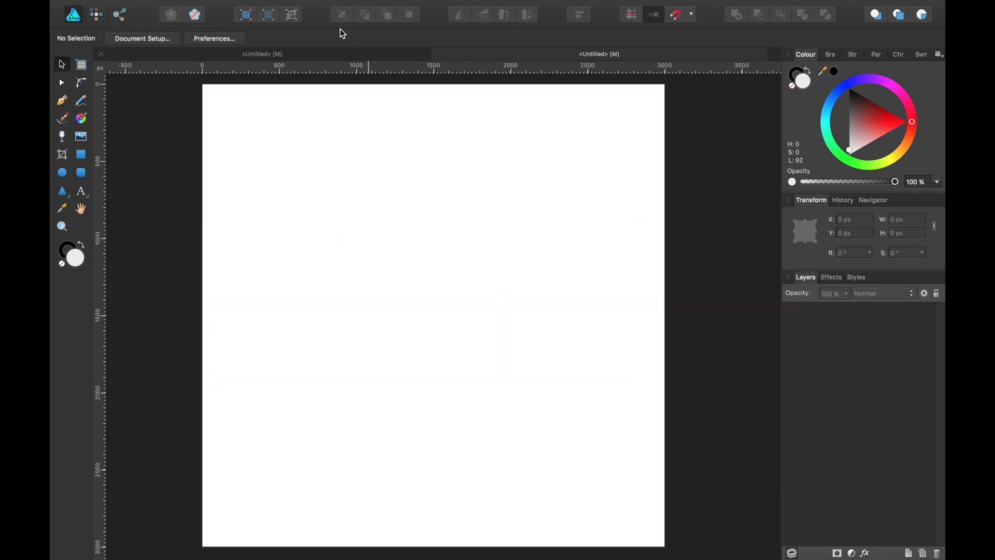
- In the original tile document, delete the rasterised pixel layer and check the groups nested in the remaining rectangle
click(355, 53)
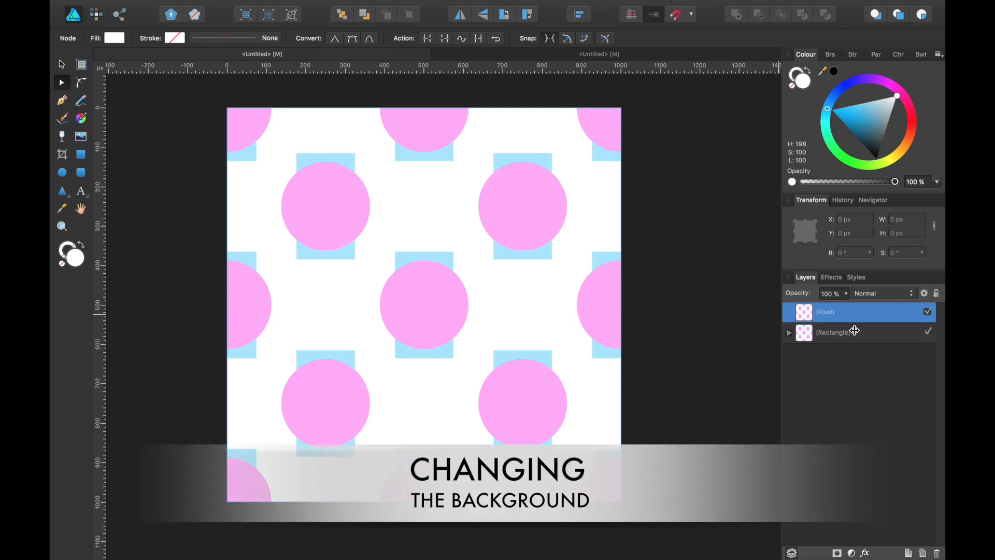
key(Delete)
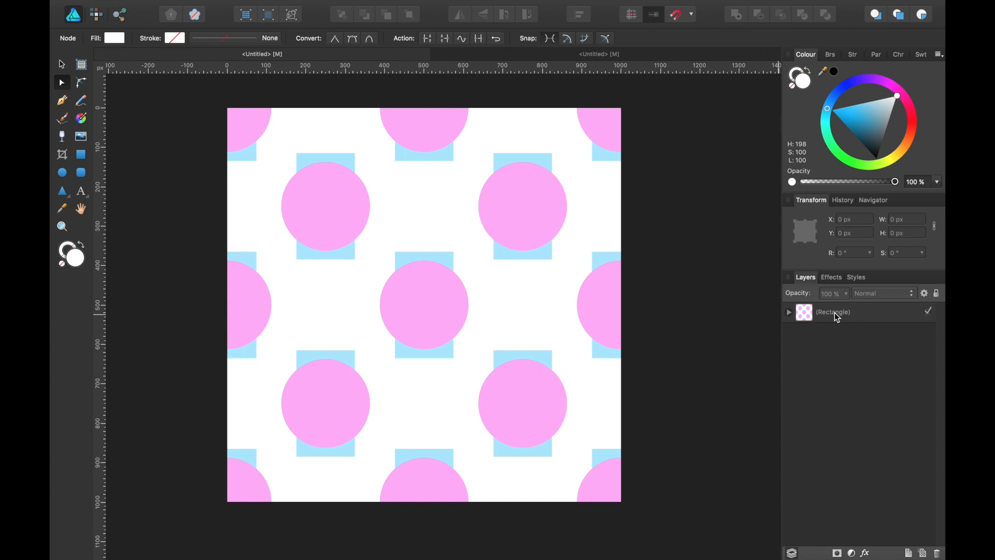
click(834, 312)
click(789, 312)
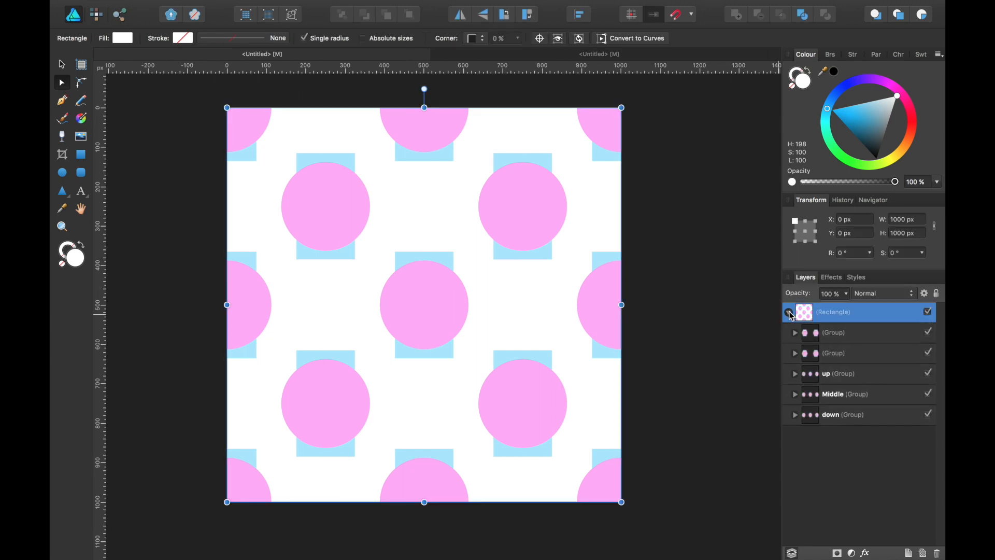
click(789, 312)
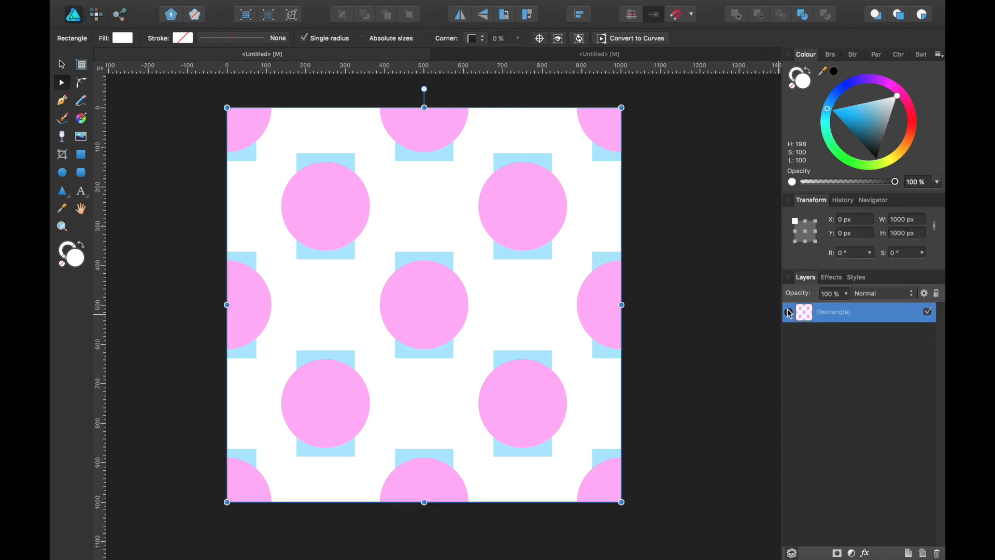
- Set the fill of the 1000 px tile rectangle to none and copy the rectangle with its contents
click(134, 36)
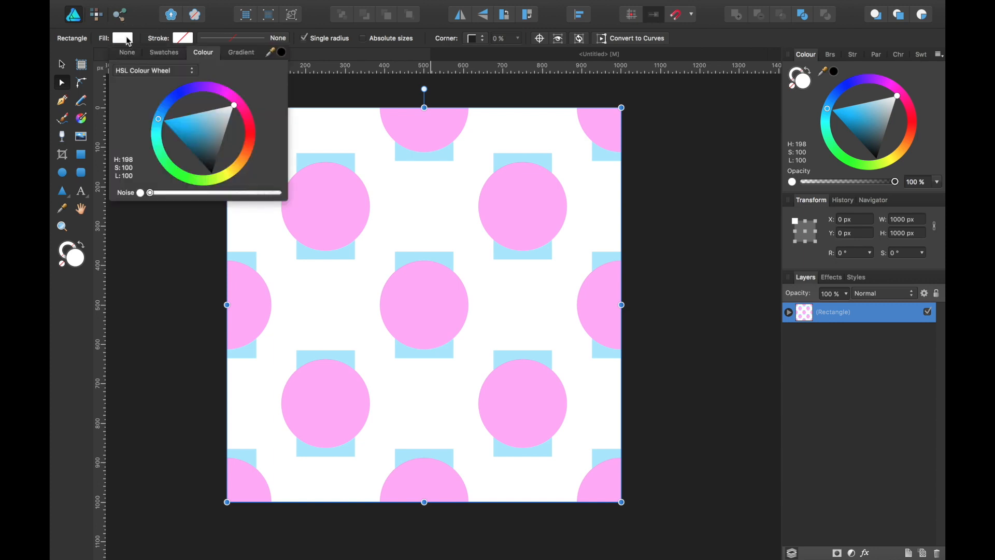
click(127, 53)
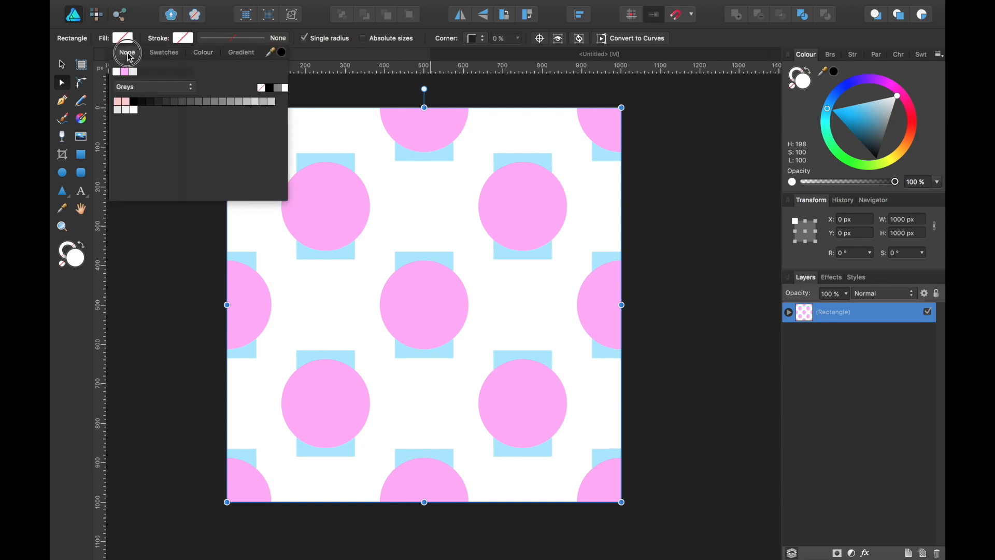
click(842, 314)
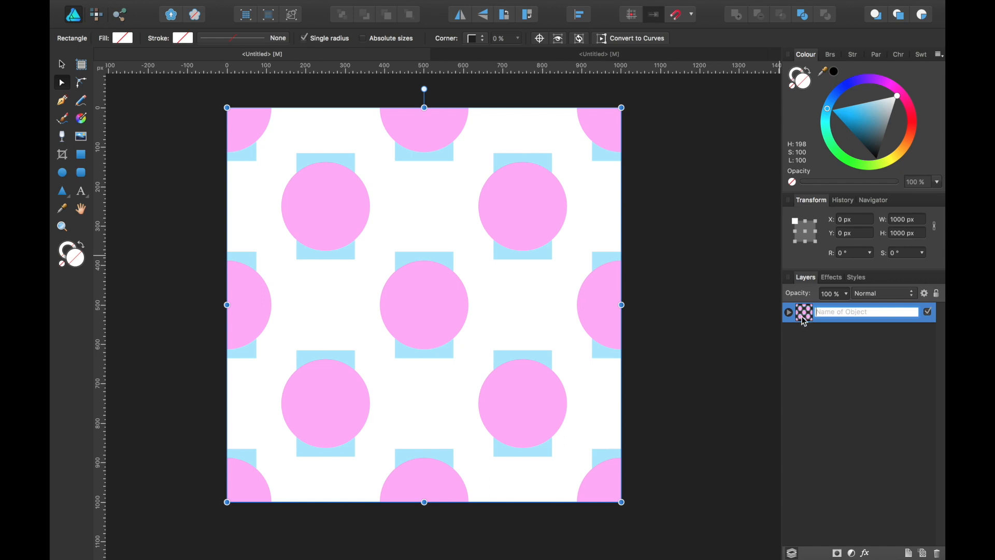
click(834, 324)
click(838, 317)
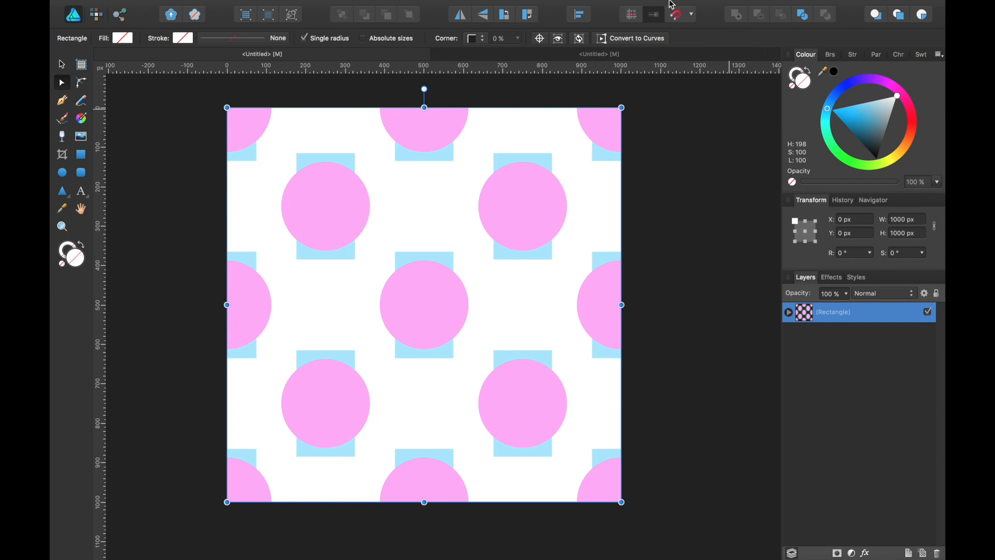
- Paste the unfilled tile into the 3000 px document and, with snapping enabled, duplicate it twice across to complete the first row
click(601, 53)
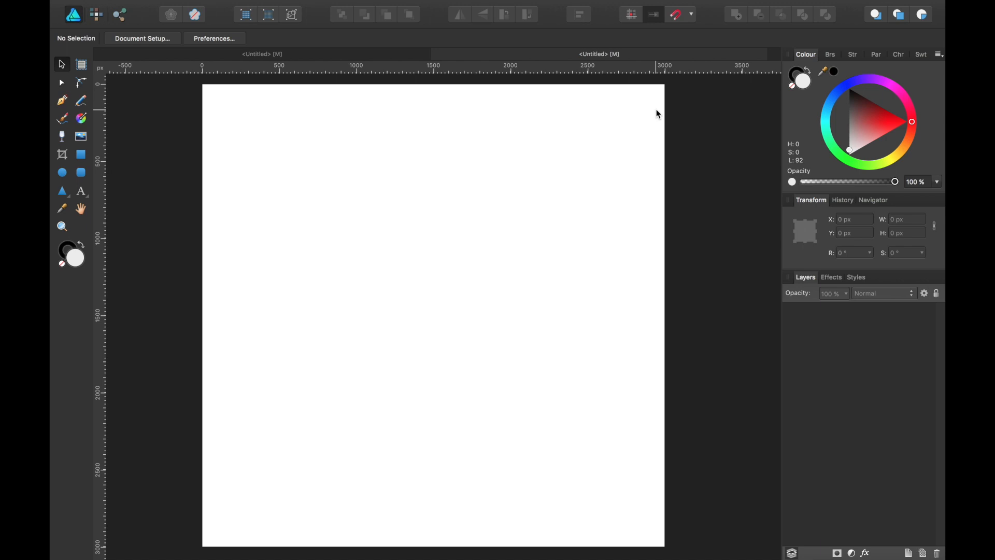
key(super+v)
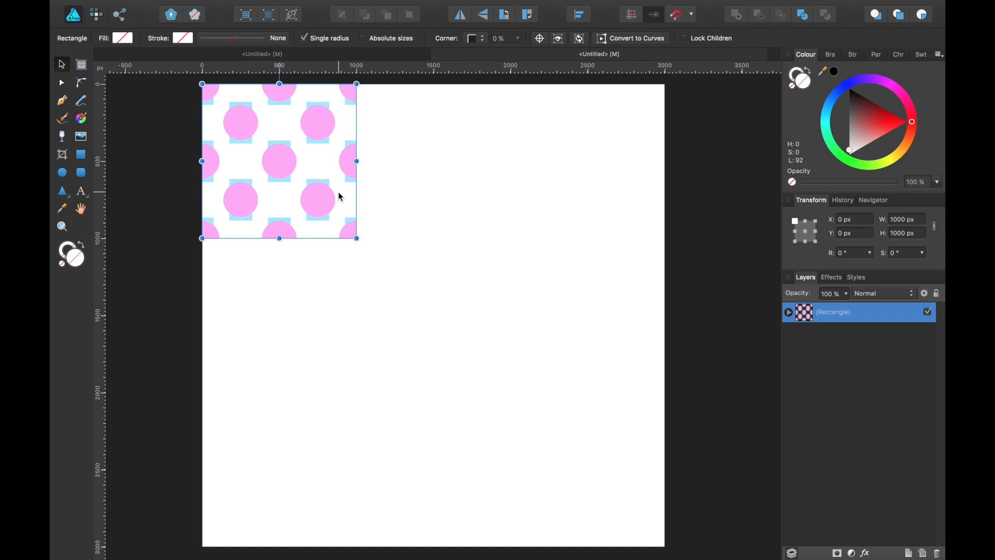
key(super+j)
click(676, 14)
key(super+z)
drag(306, 149, 462, 144)
drag(465, 145, 620, 144)
- Duplicate the row of three tiles and snap the copies below at Y 1000 px and Y 2000 px to fill the page
key(super+a)
drag(528, 161, 527, 468)
scroll(528, 316, down, 2)
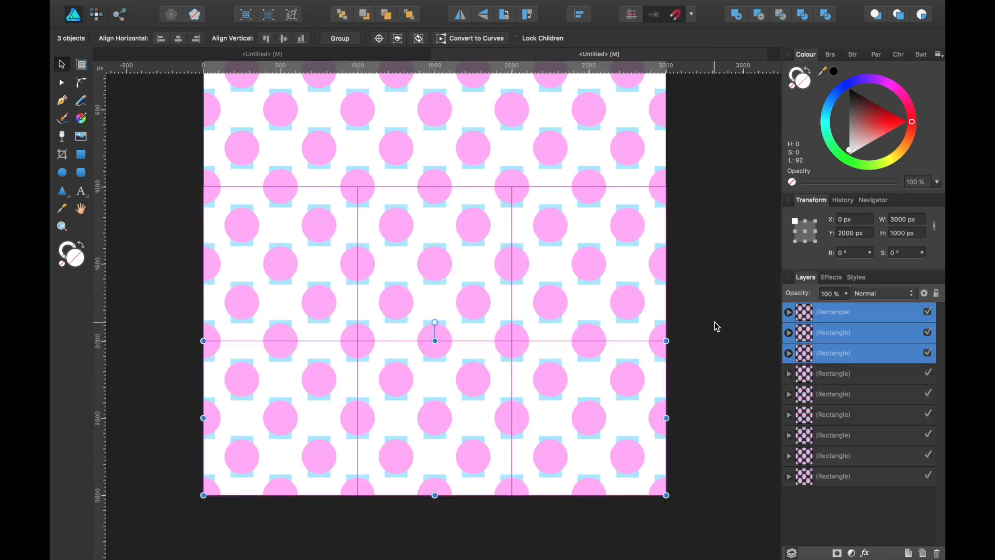
scroll(714, 322, up, 3)
click(713, 322)
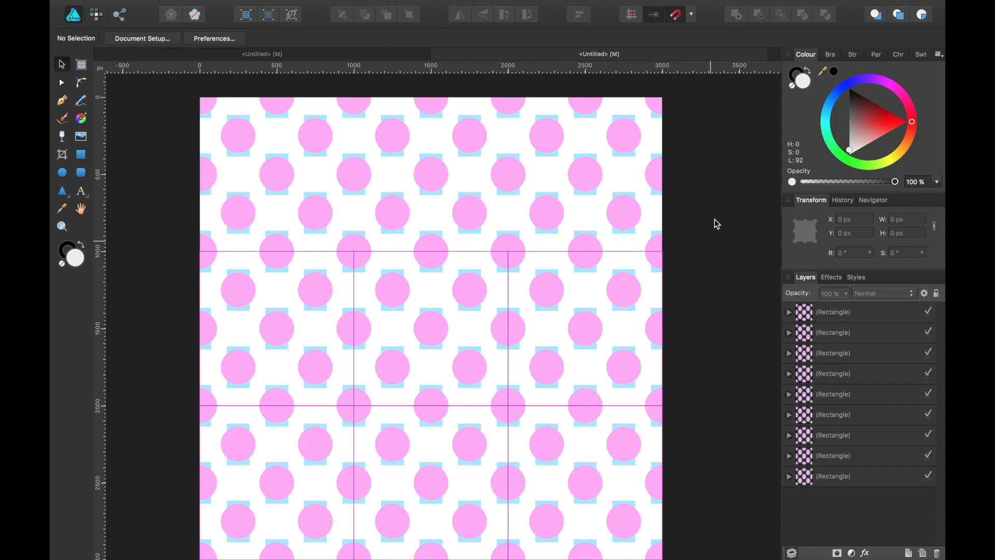
scroll(705, 189, down, 1)
scroll(706, 189, right, 1)
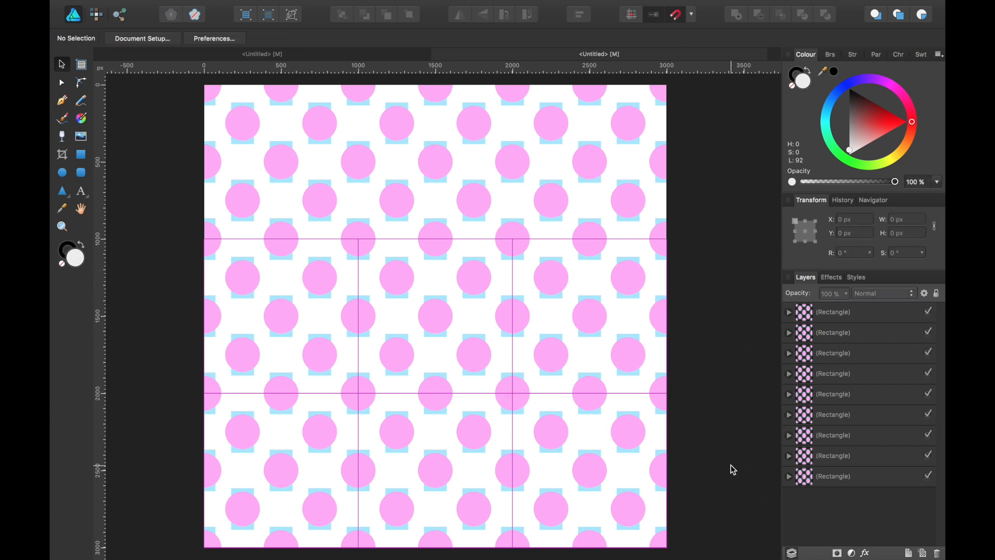
- Draw a 3000 × 3000 px rectangle from the page's origin to cover the whole pattern
click(81, 154)
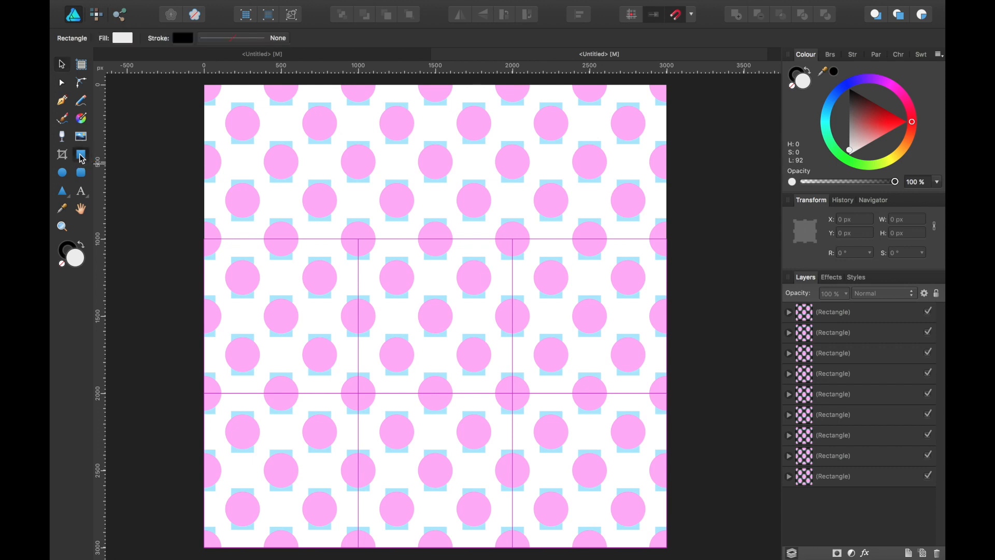
click(204, 84)
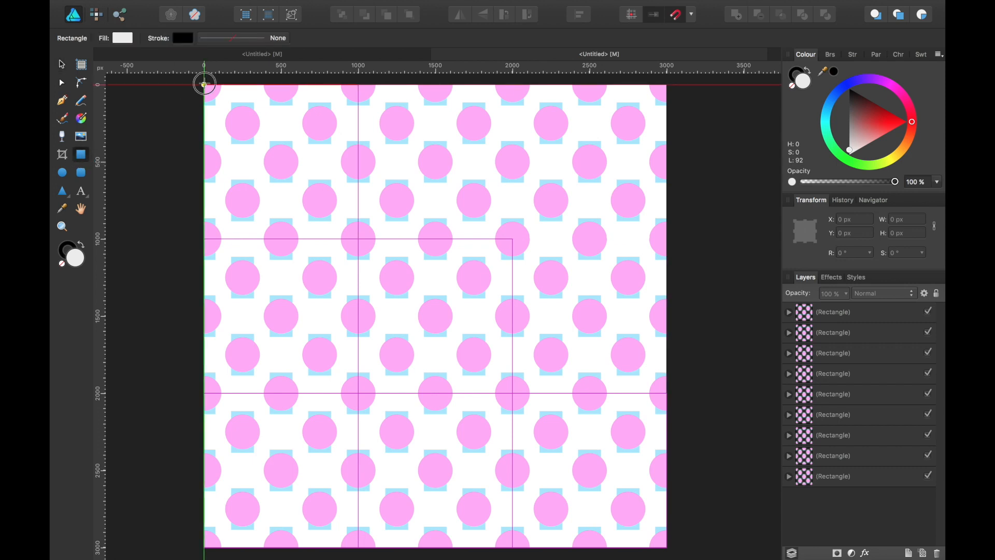
drag(204, 84, 667, 507)
drag(667, 507, 666, 507)
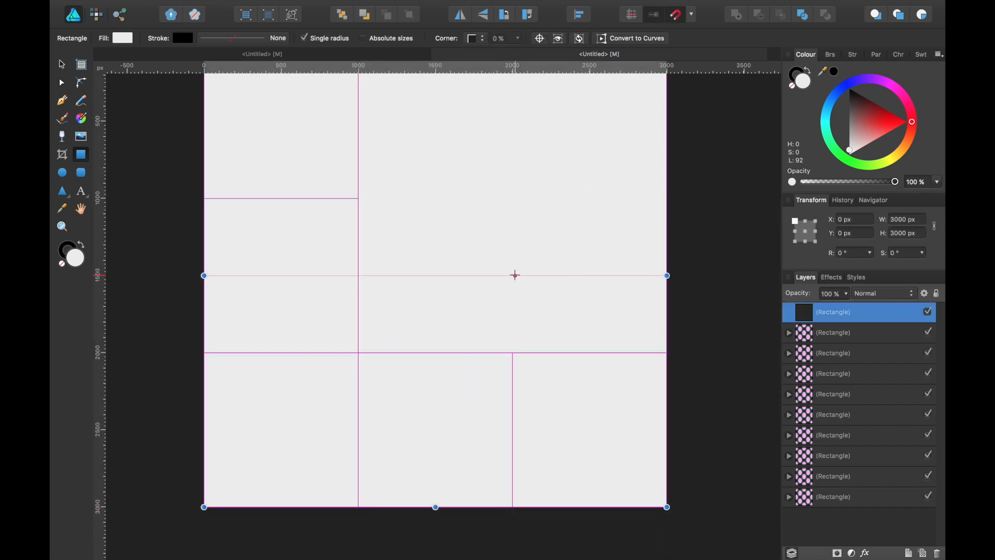
- Remove the large rectangle's stroke and move it beneath all nine tile layers as a background
click(179, 41)
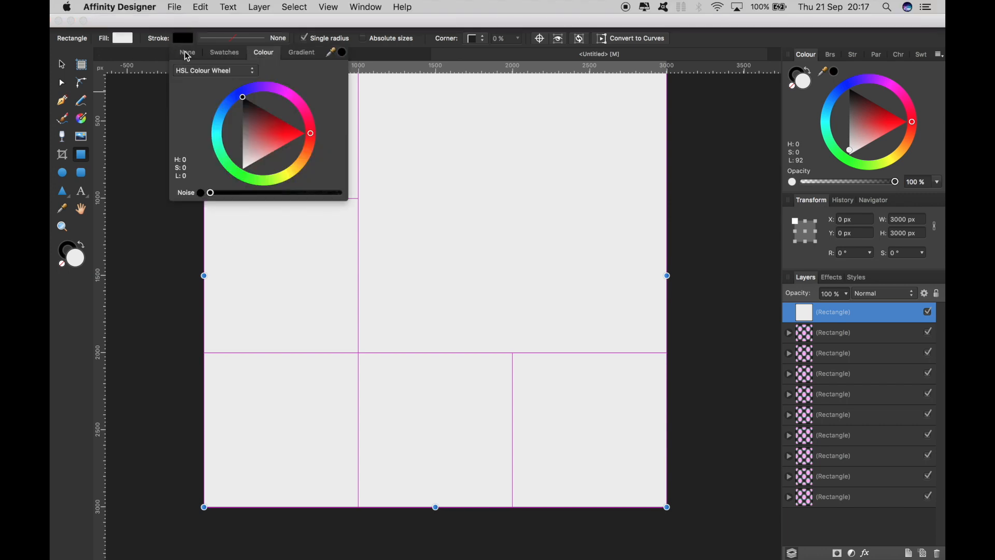
click(187, 52)
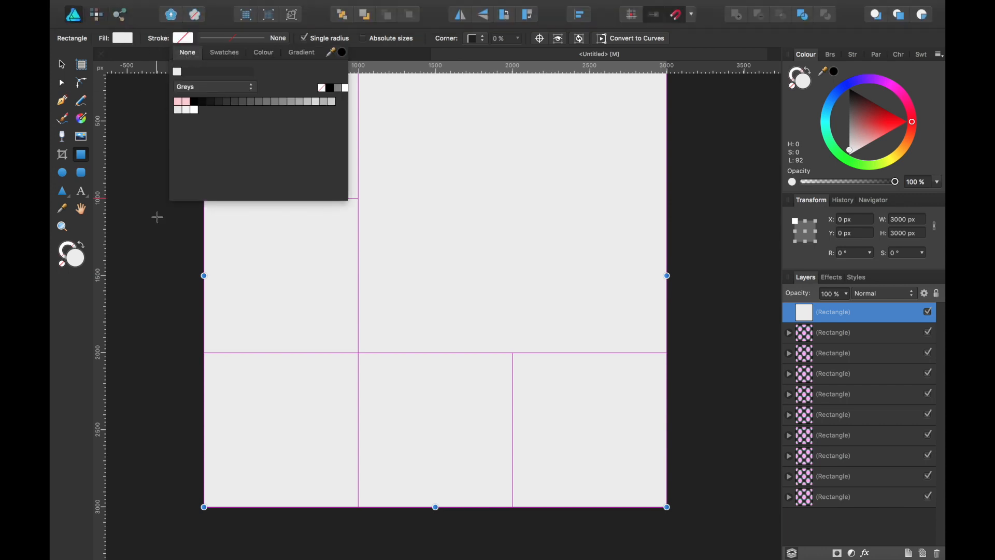
click(152, 163)
drag(874, 308, 784, 493)
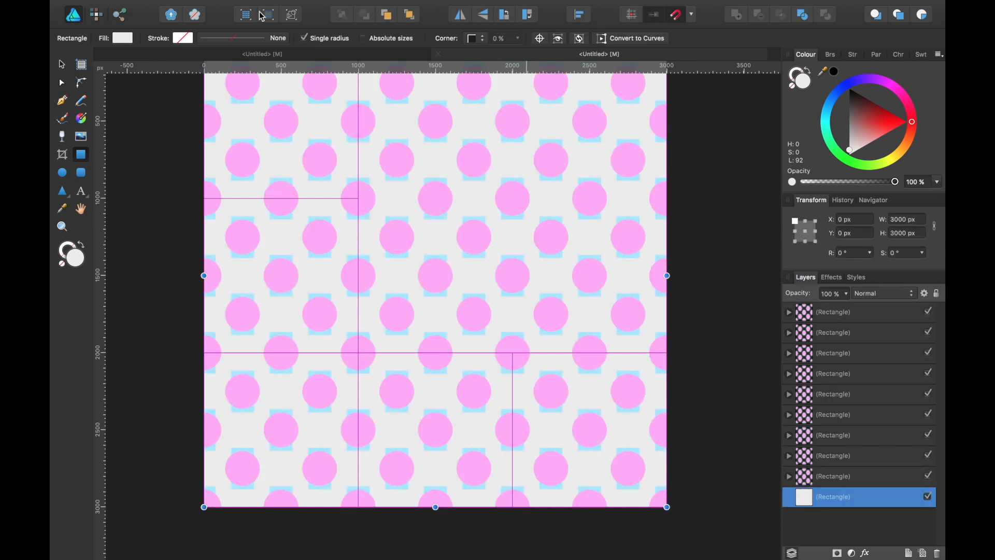
- Turn off snapping and set the background rectangle's fill to bright pink, H 330, S 100, L 50
click(125, 39)
click(680, 15)
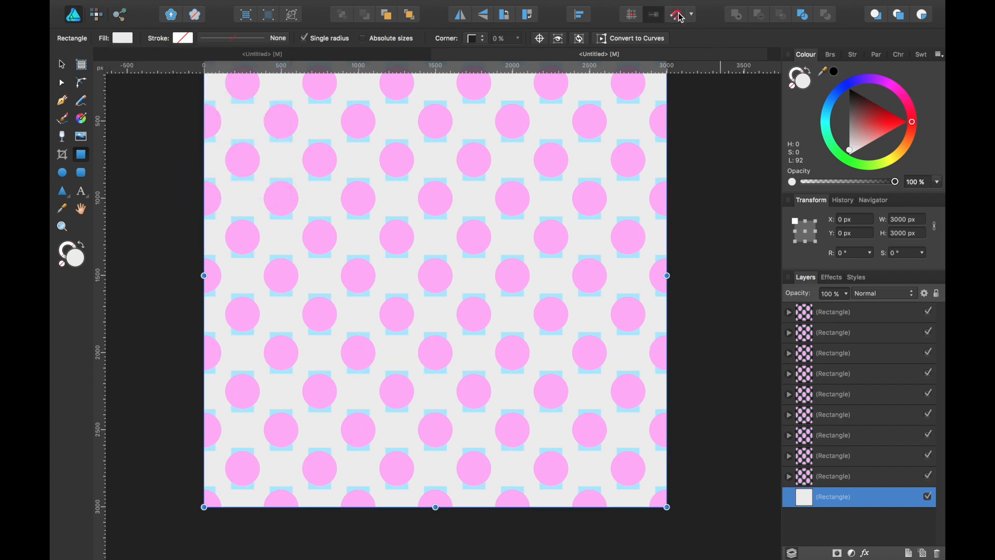
click(129, 40)
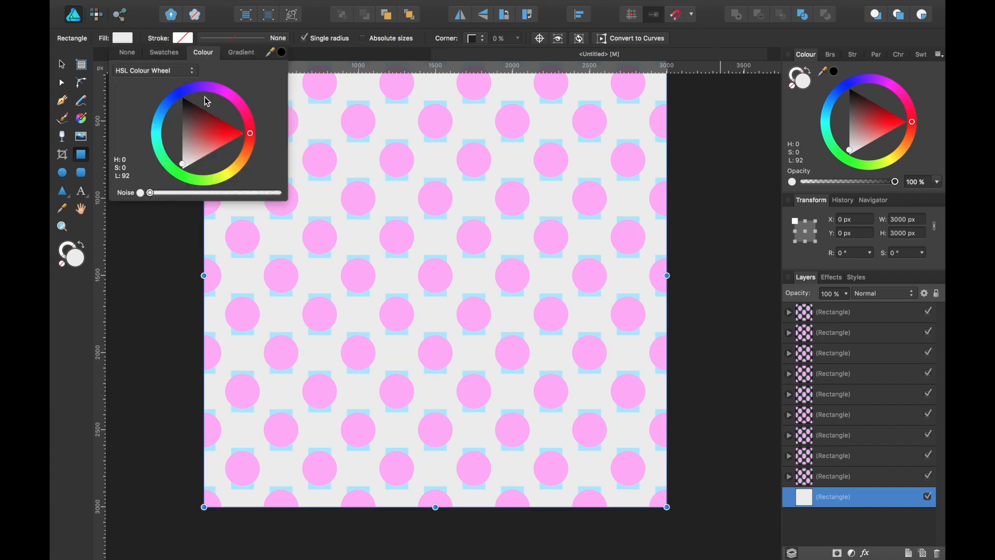
drag(246, 134, 243, 112)
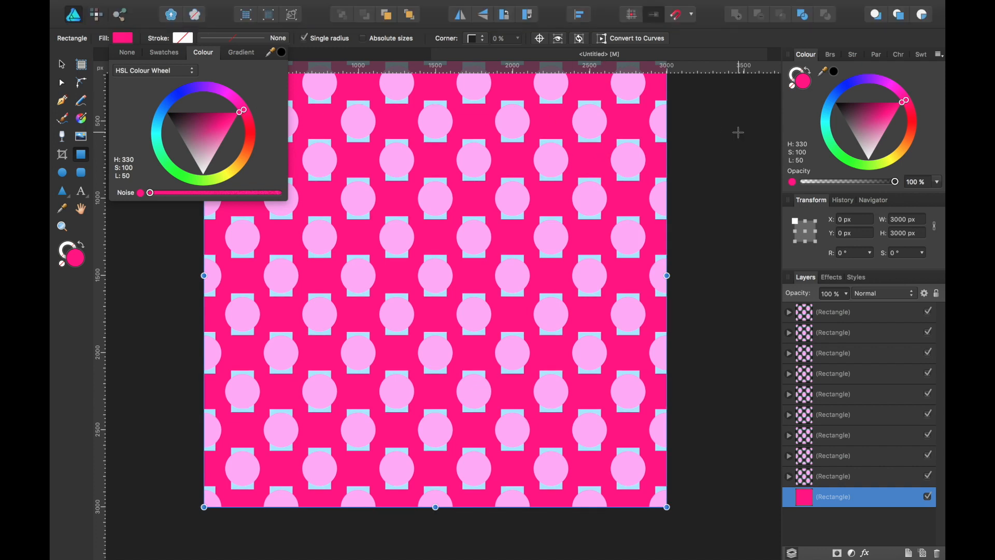
scroll(731, 129, up, 2)
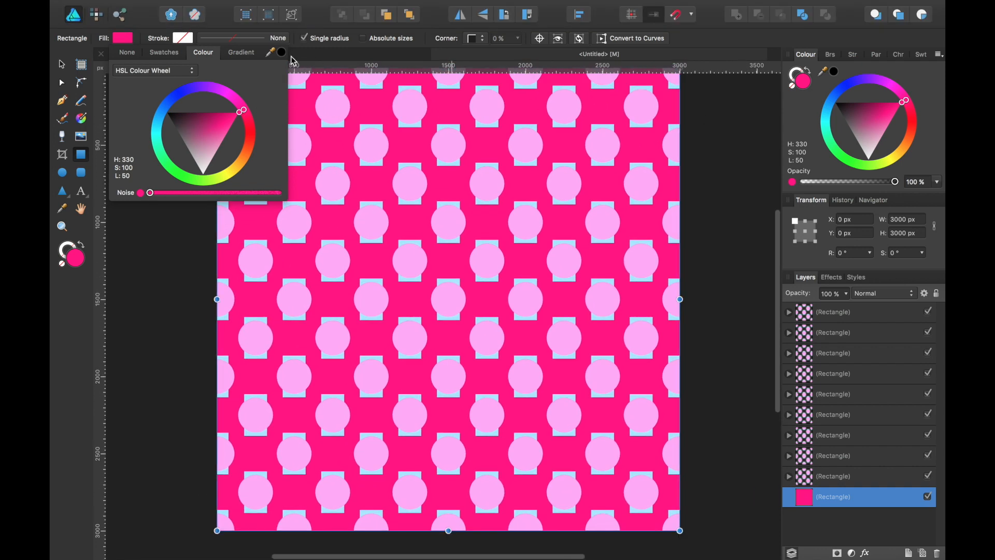
click(726, 156)
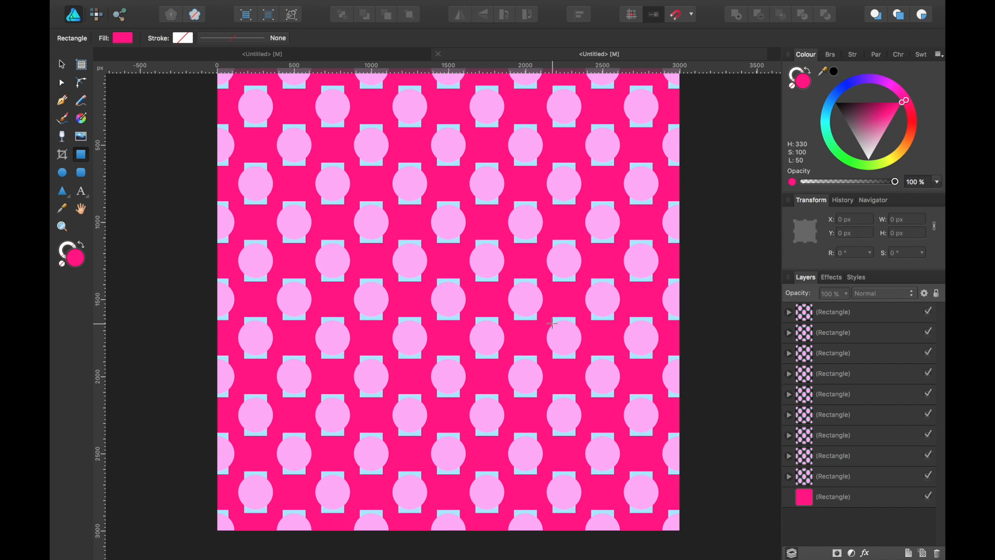
- In the tile document, delete every group inside the rectangle except the first unnamed one, and expand that group
click(392, 55)
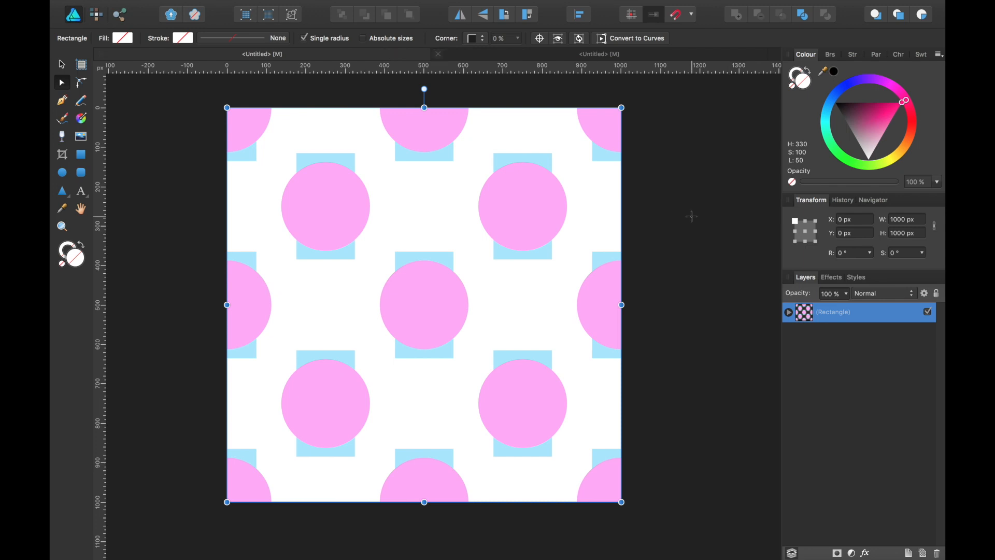
click(787, 312)
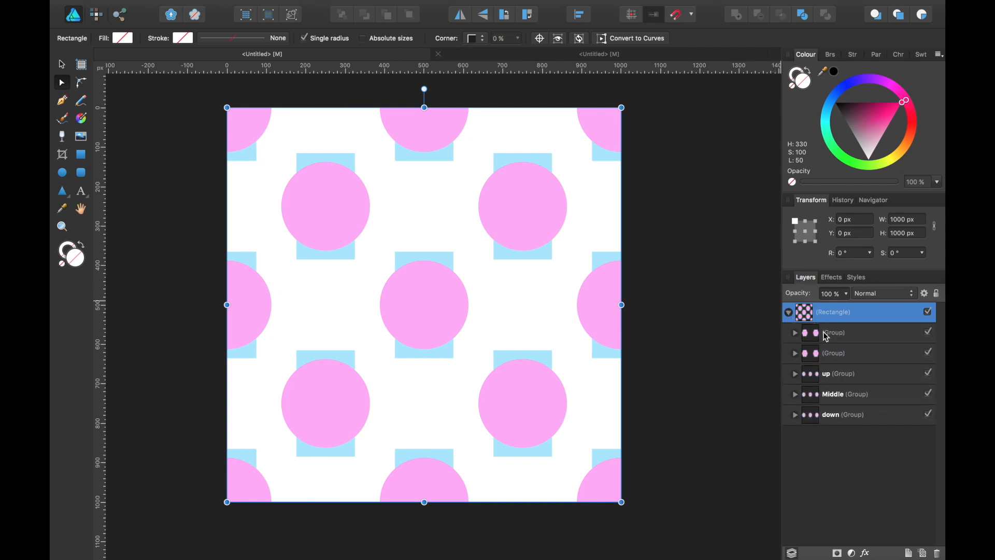
click(838, 353)
shift+click(850, 414)
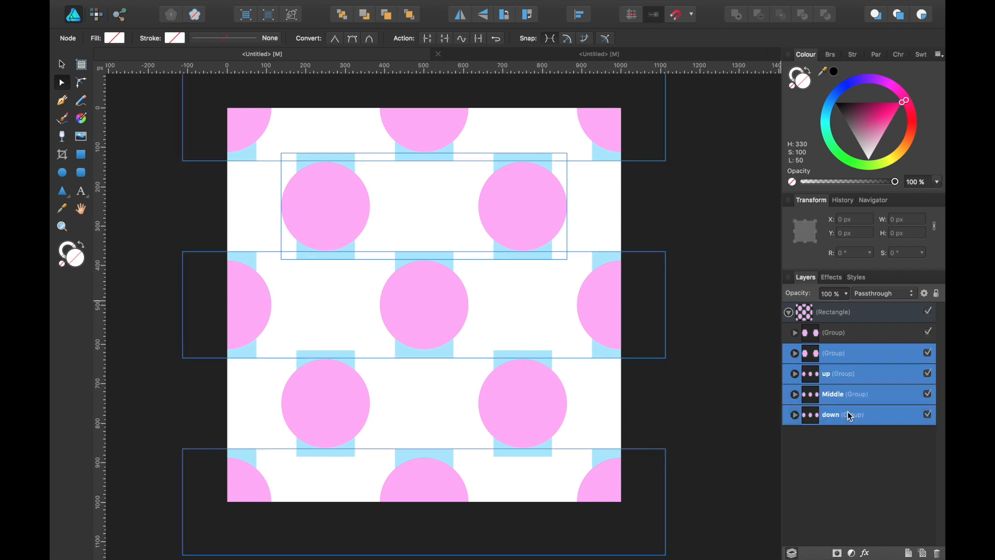
key(Delete)
click(797, 334)
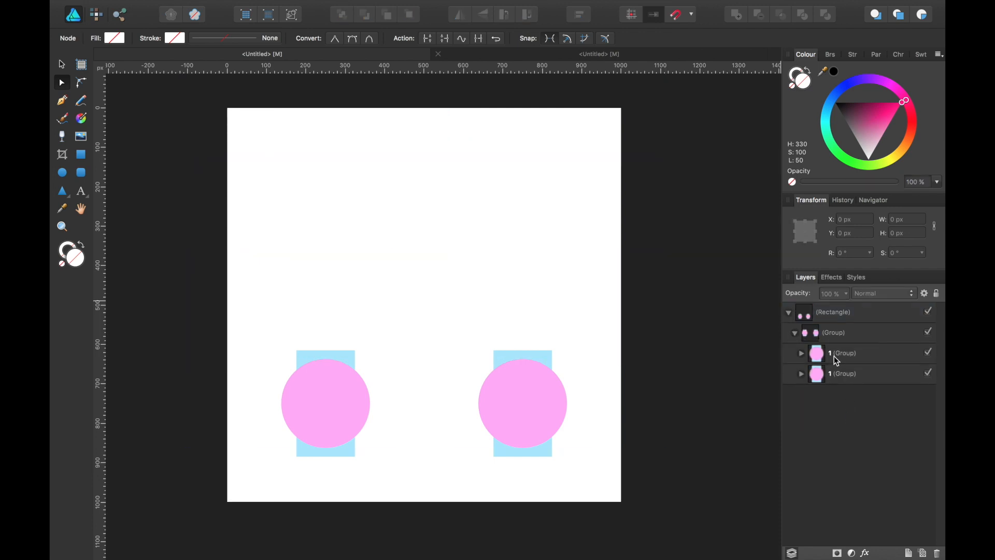
- Take one of the two groups named 1 out of the rectangle and delete the rectangle with its remaining contents
click(835, 355)
drag(835, 356, 803, 305)
click(834, 332)
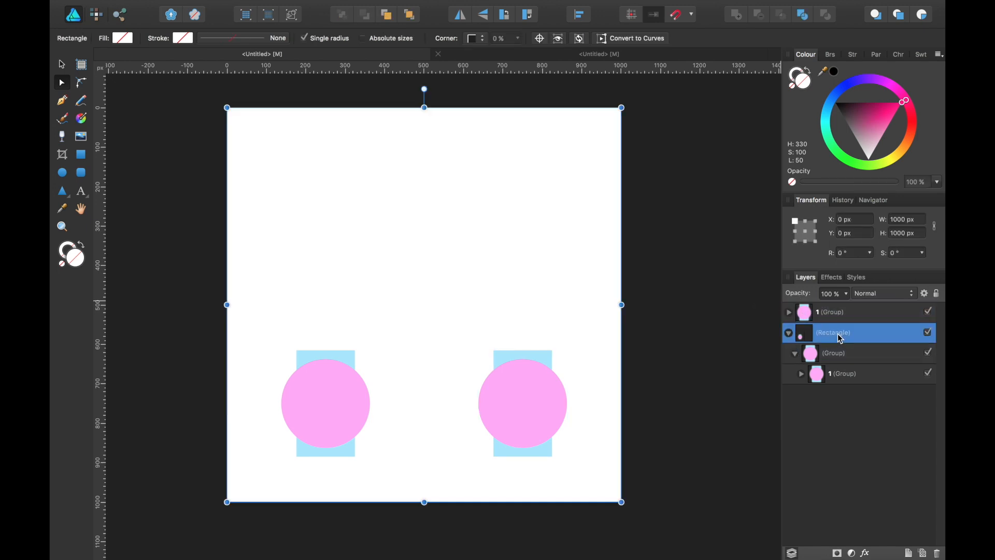
key(Delete)
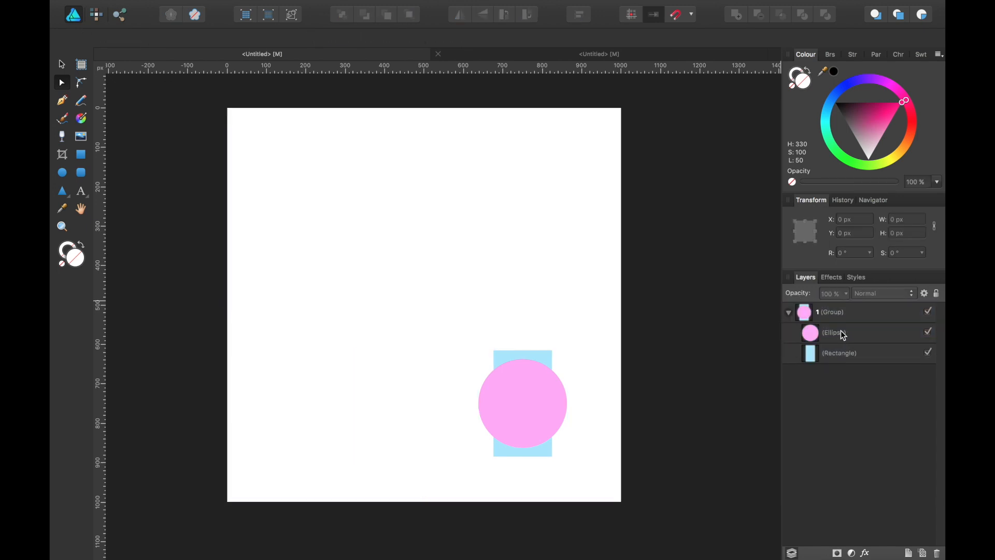
- Move the remaining circle-and-rectangle group to the middle of the page, at about X 395, Y 328 px
click(788, 313)
click(803, 313)
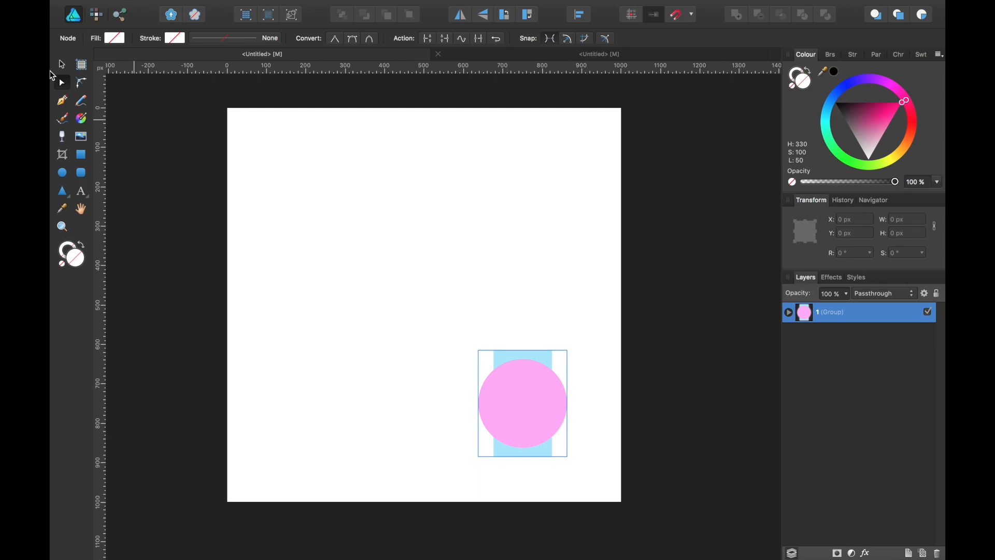
click(61, 64)
drag(521, 382, 428, 275)
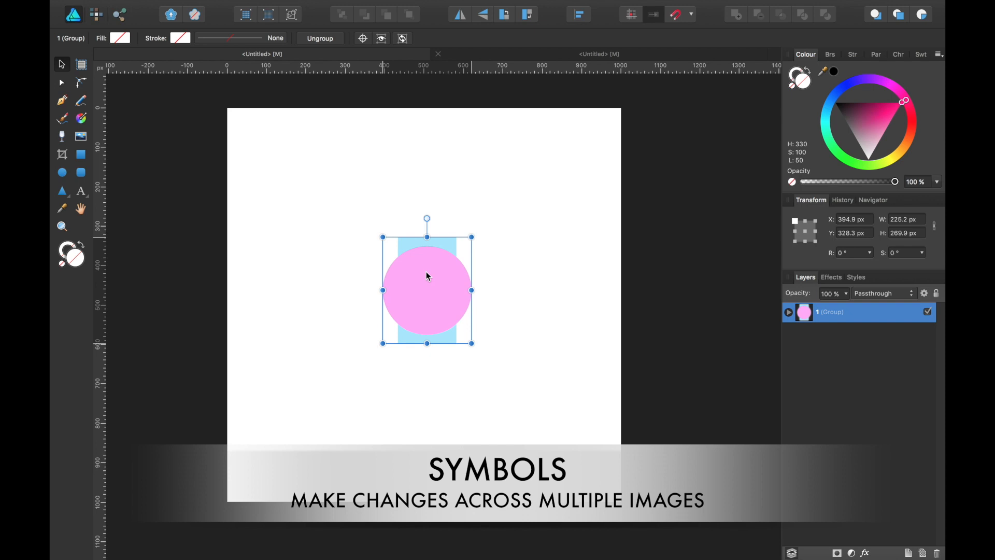
- Show the Symbols studio and place it over the page's upper-left area
mouse_move(306, 6)
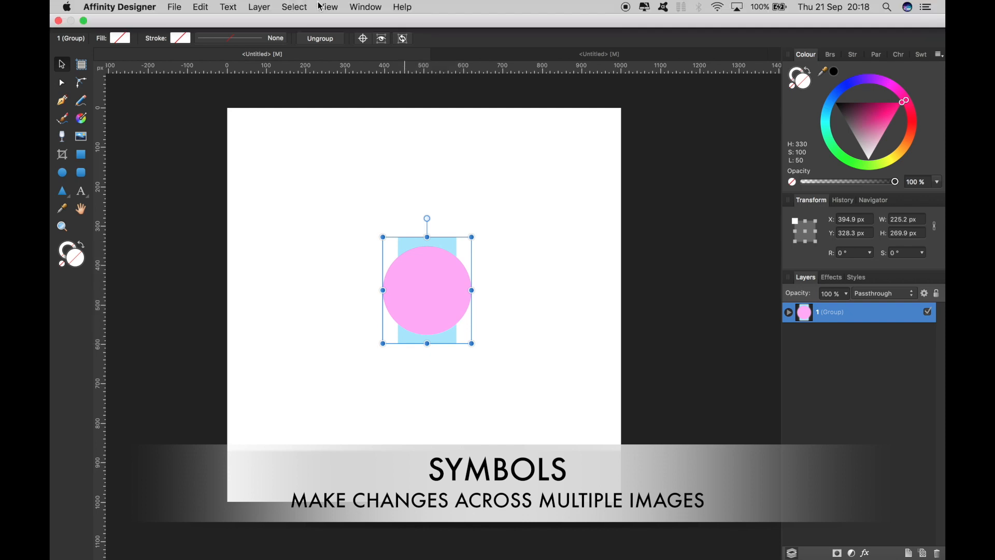
click(305, 6)
mouse_move(332, 7)
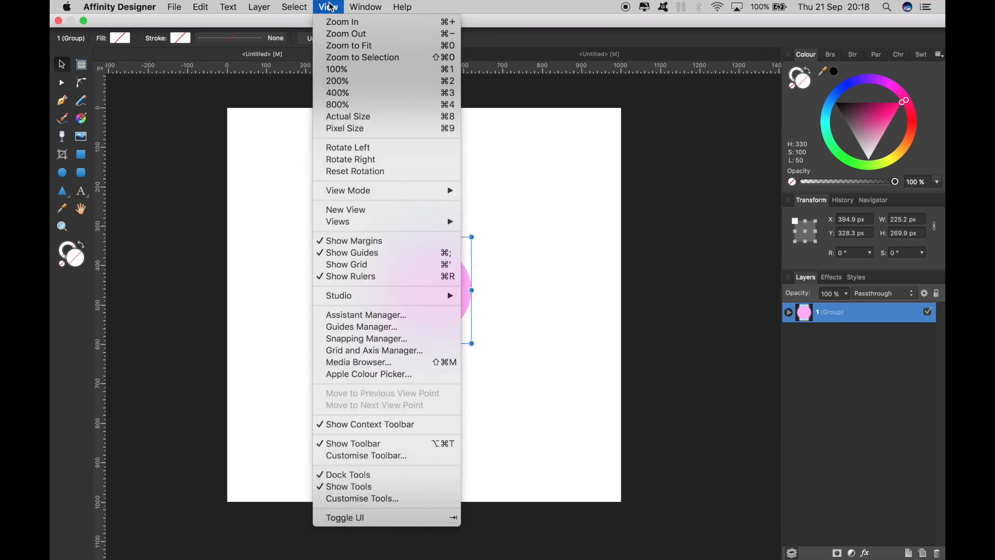
mouse_move(371, 299)
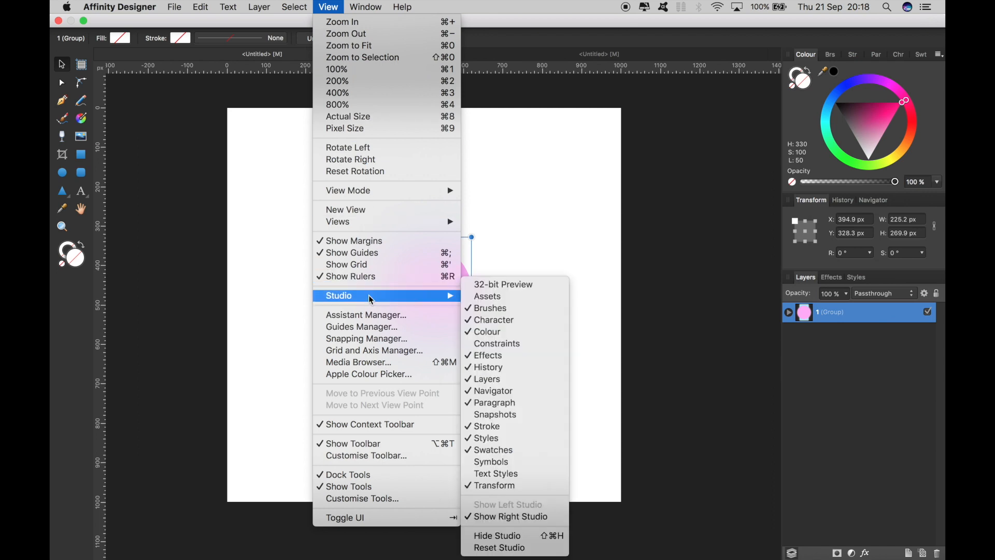
click(517, 462)
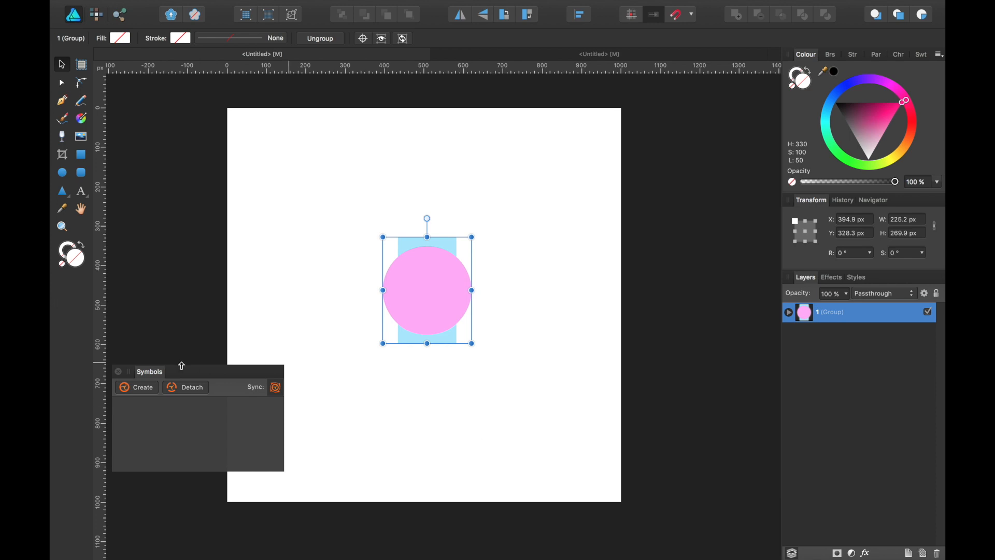
drag(185, 371, 186, 125)
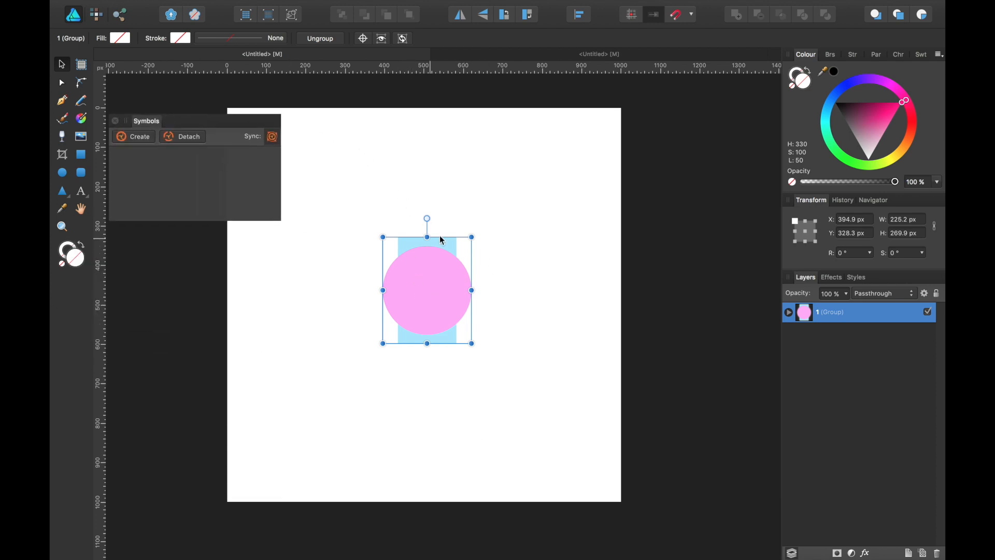
- Shift the group to about X 387, Y 307 px, create a symbol from it, and park the Symbols studio beside the page
mouse_move(466, 262)
mouse_down()
mouse_move(474, 255)
mouse_move(438, 280)
mouse_move(452, 274)
mouse_up()
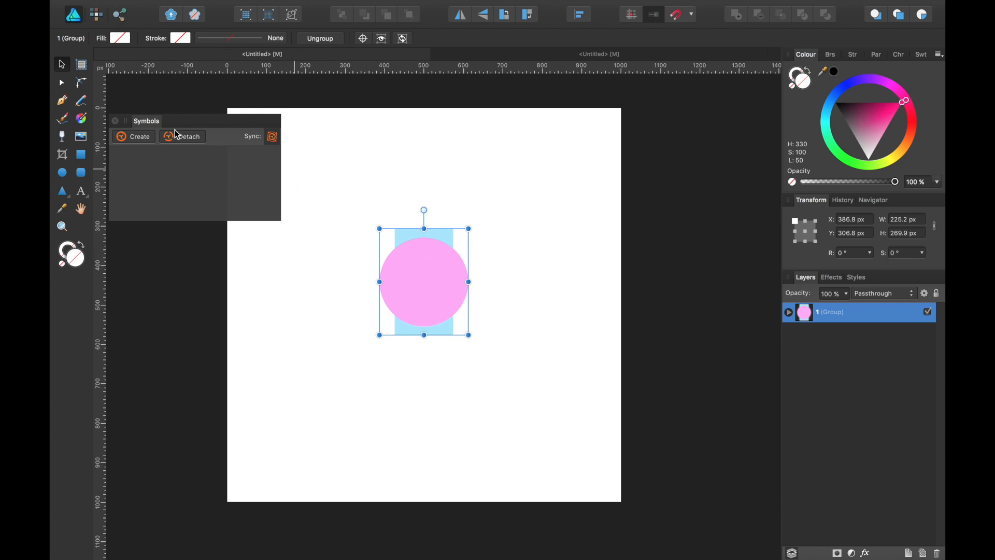
click(145, 138)
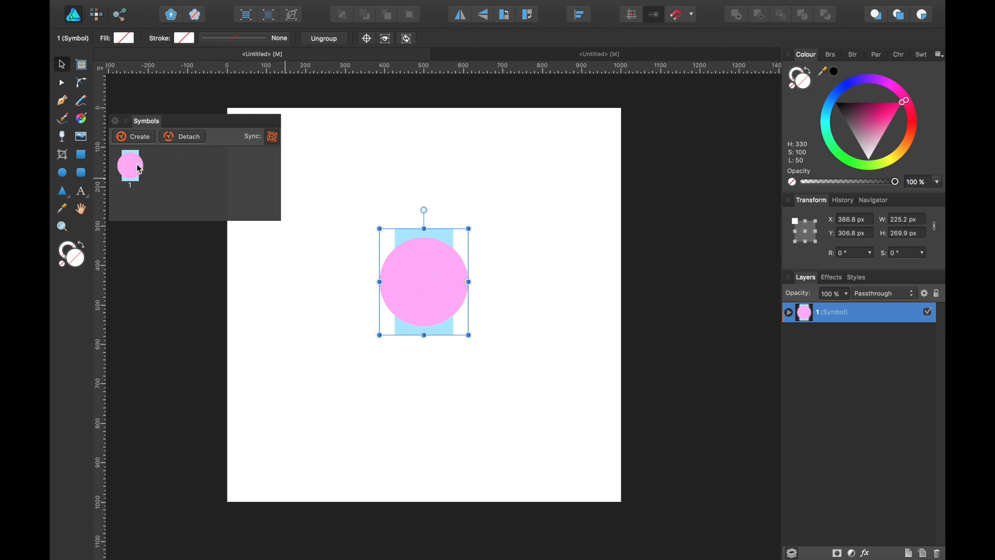
drag(197, 125, 137, 291)
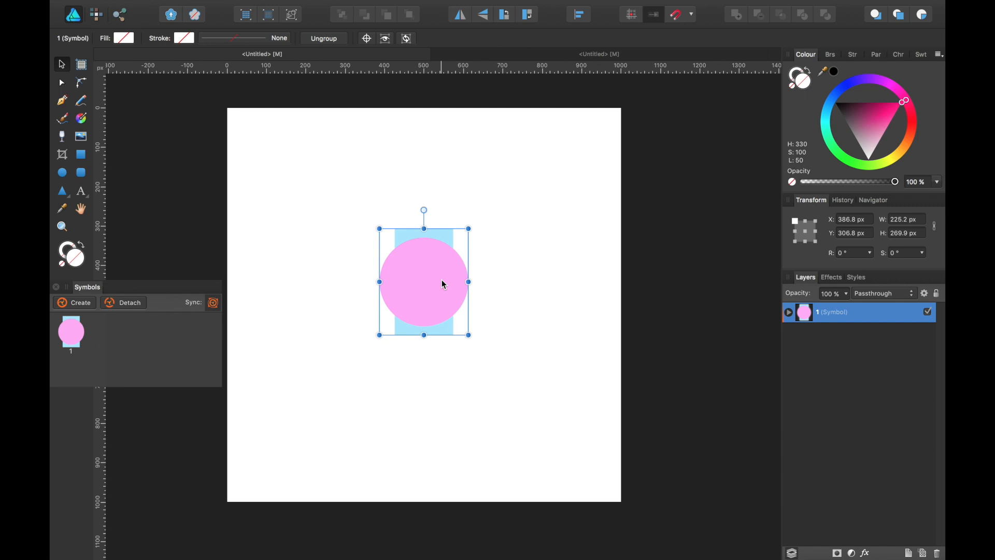
- With snapping on, centre the symbol on the page's upper-left corner and add copies offset 1000 px and 500 px along the top edge
drag(441, 279, 244, 121)
click(675, 14)
scroll(247, 124, up, 2)
key(super+j)
click(852, 220)
text(+1000)
key(Return)
key(super+j)
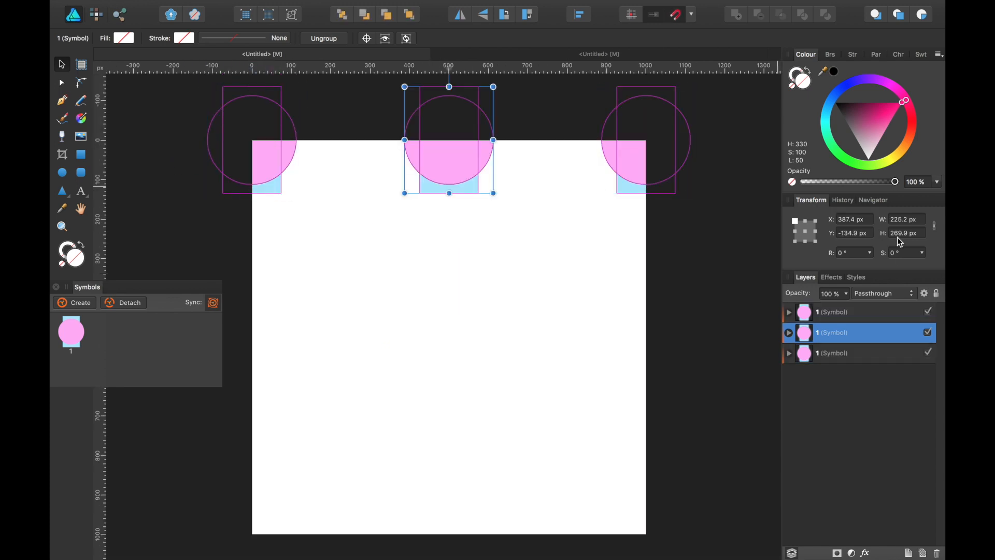
- Duplicate the top row of three symbols at Y offsets of +1000 px and +500 px to form a 3 × 3 grid
key(super+a)
key(super+j)
click(860, 233)
text(+1000)
key(Return)
key(super+j)
click(860, 233)
text(+500)
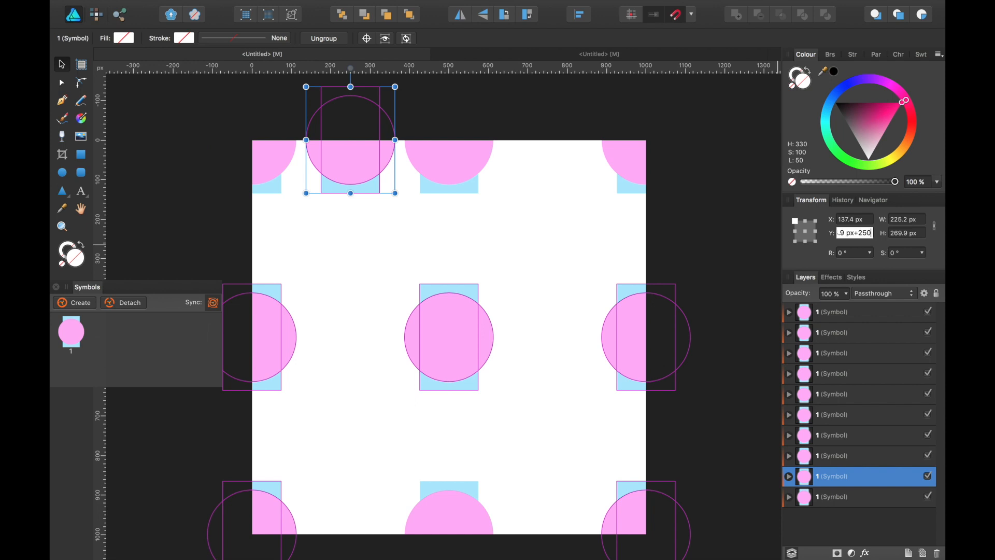
key(Return)
- Fill the four gaps of the grid with symbol copies, starting 250 px in from the corner symbol and spaced 500 px apart
key(super+j)
click(860, 220)
text(+500)
key(Return)
shift+click(861, 496)
key(super+j)
click(860, 233)
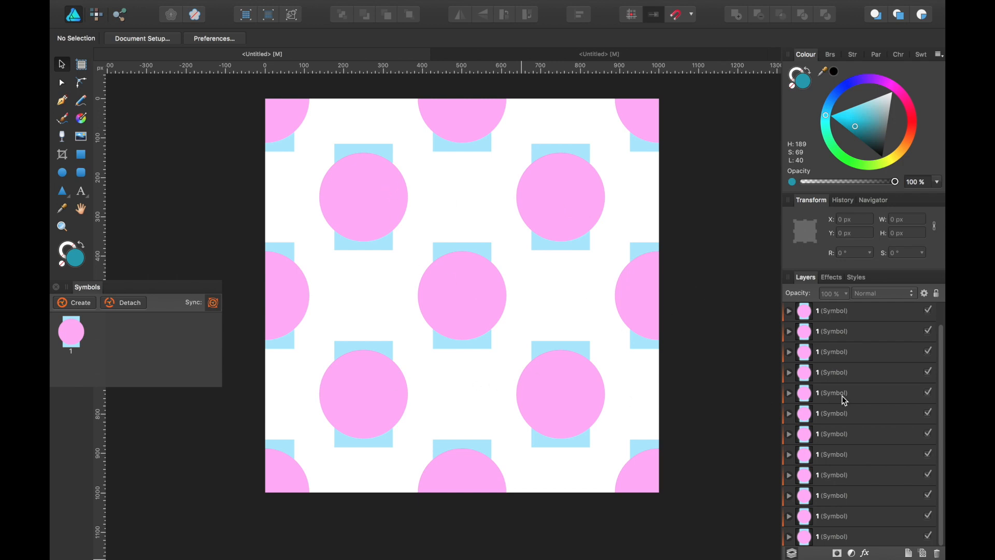
- In the bottommost symbol layer, recolour the ellipse lavender (H 251, S 100, L 83) and the rectangle mint (H 163, S 100, L 83)
scroll(842, 394, down, 1)
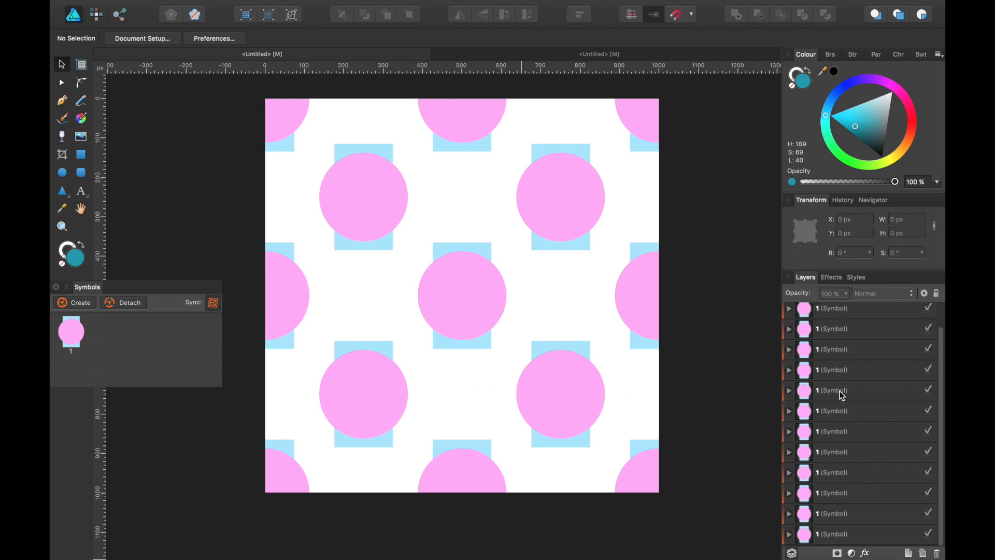
click(828, 534)
scroll(854, 469, up, 1)
scroll(854, 469, down, 3)
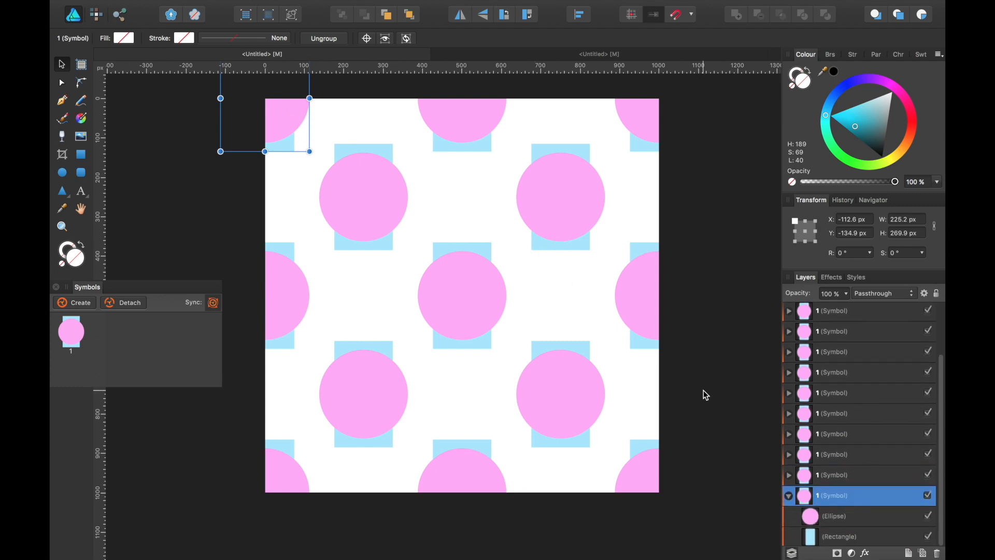
click(846, 517)
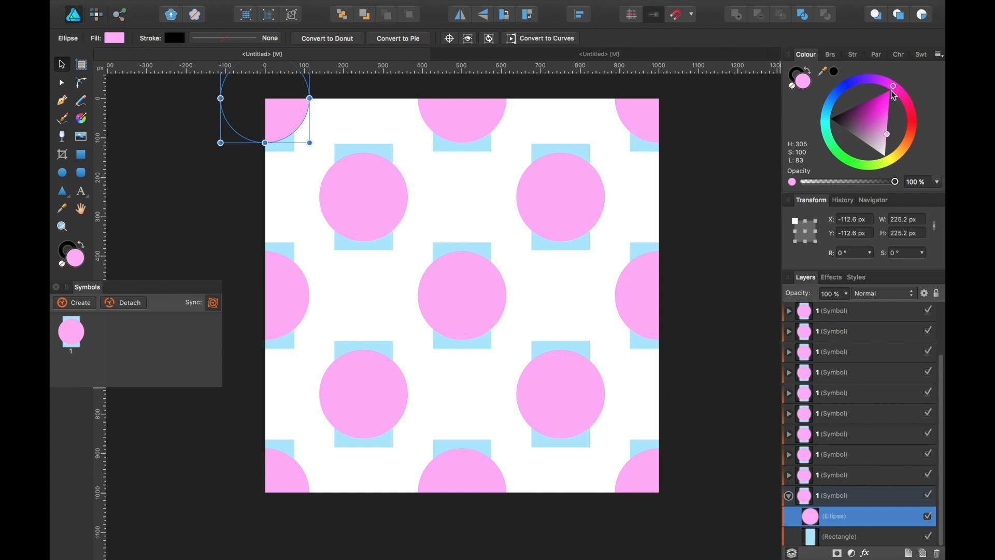
drag(893, 86, 858, 88)
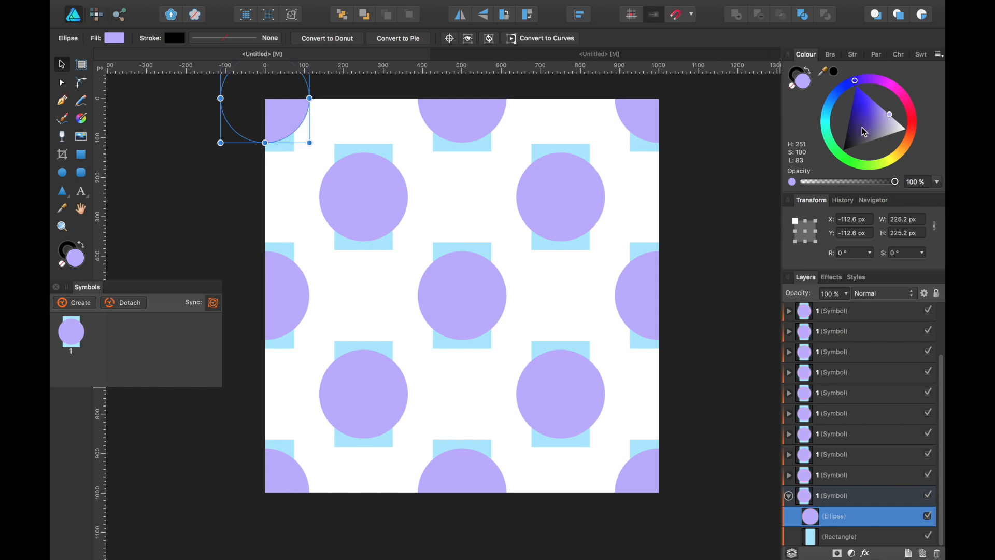
click(844, 537)
drag(897, 92, 801, 141)
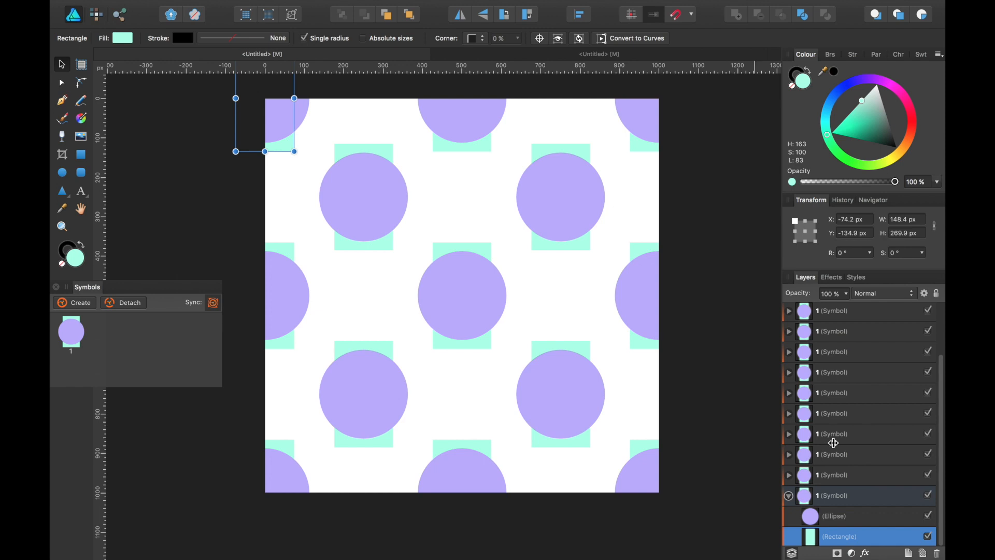
- Convert the symbol's ellipse to curves and add a node on its lower-right arc
click(858, 523)
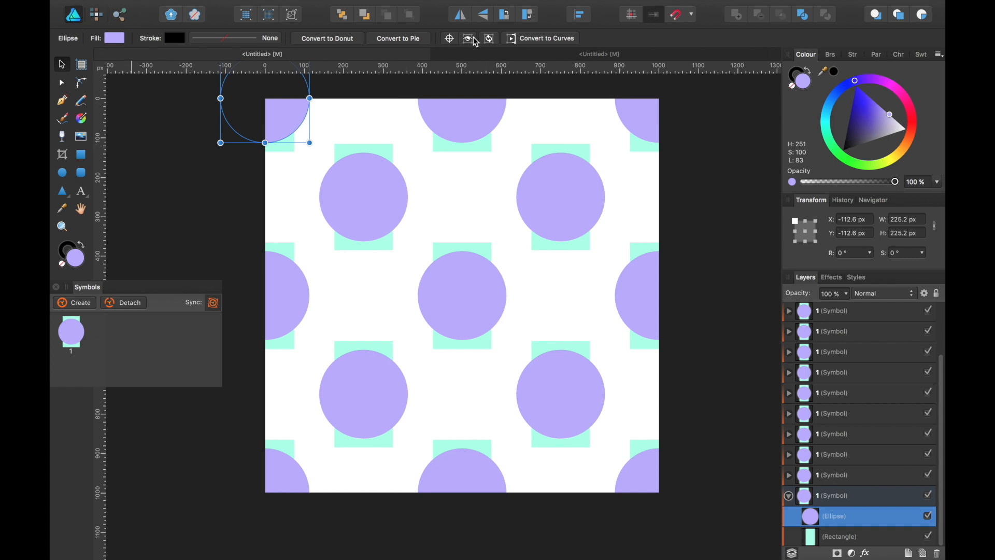
click(536, 40)
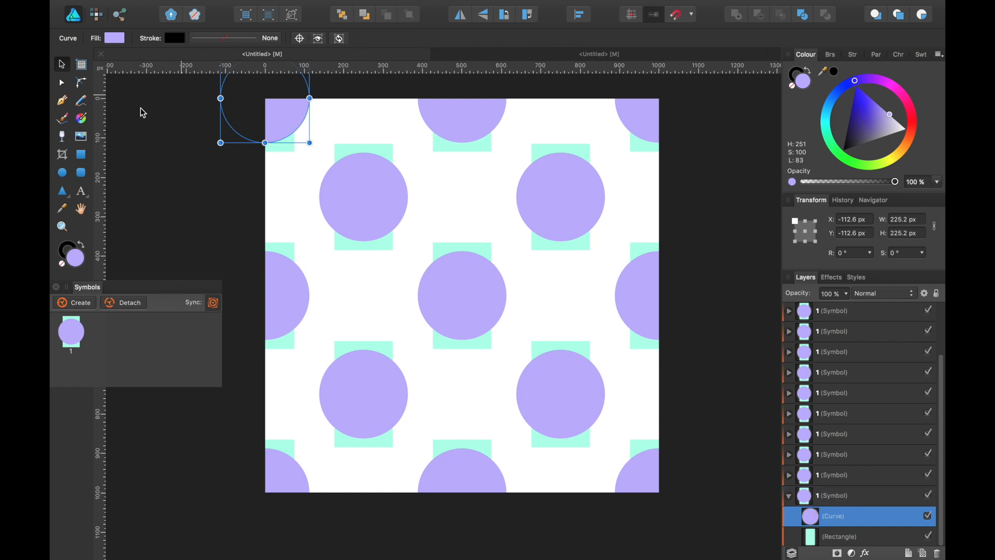
click(62, 83)
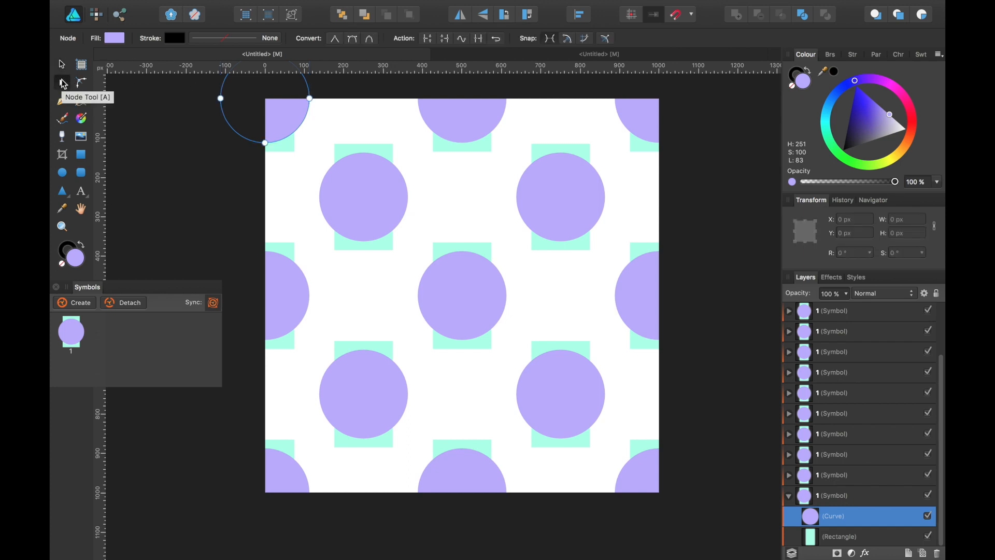
click(299, 127)
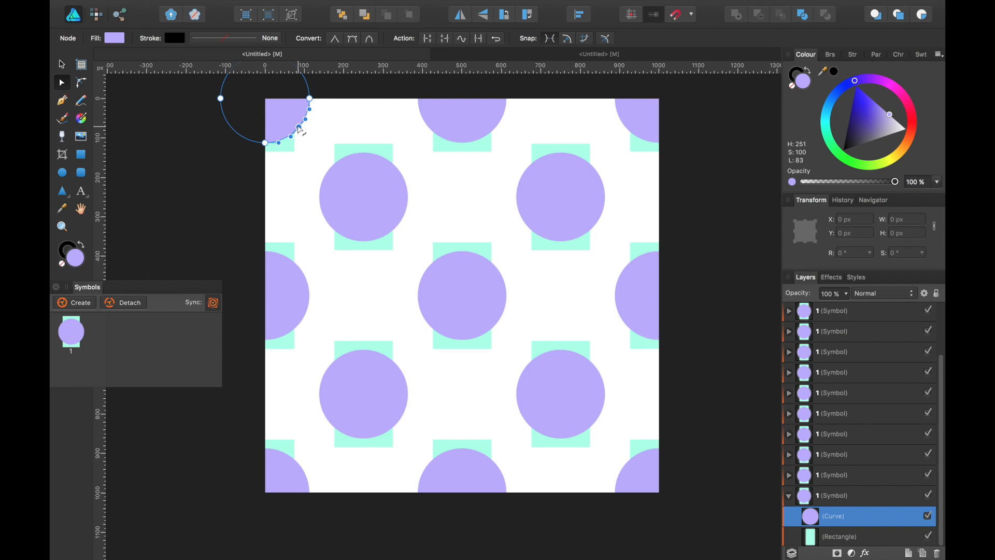
- Pull the new node inward and adjust the curve to carve a smooth notch into the circle's lower right
drag(299, 128, 366, 165)
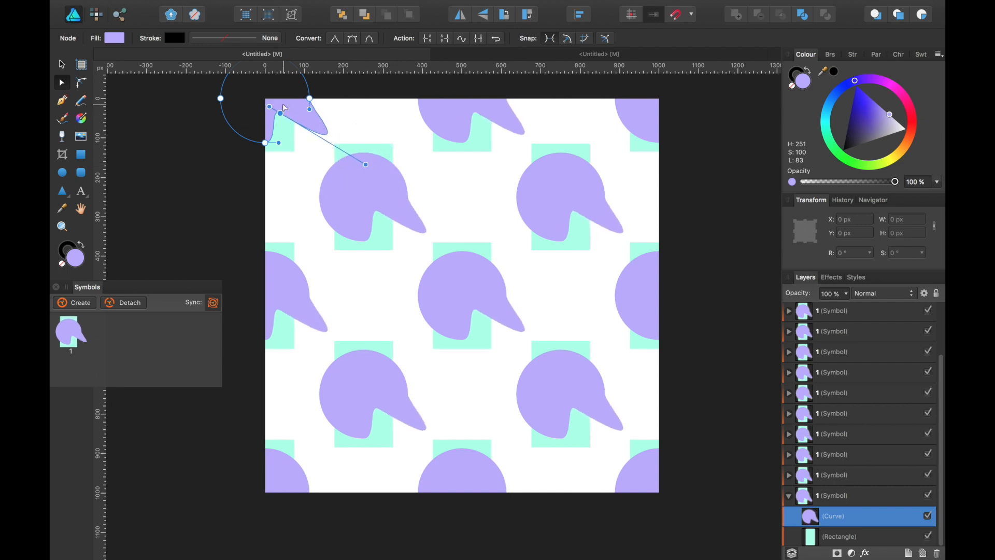
mouse_move(311, 112)
mouse_down()
mouse_move(311, 145)
mouse_move(323, 110)
mouse_up()
drag(322, 89, 314, 113)
key(super+z)
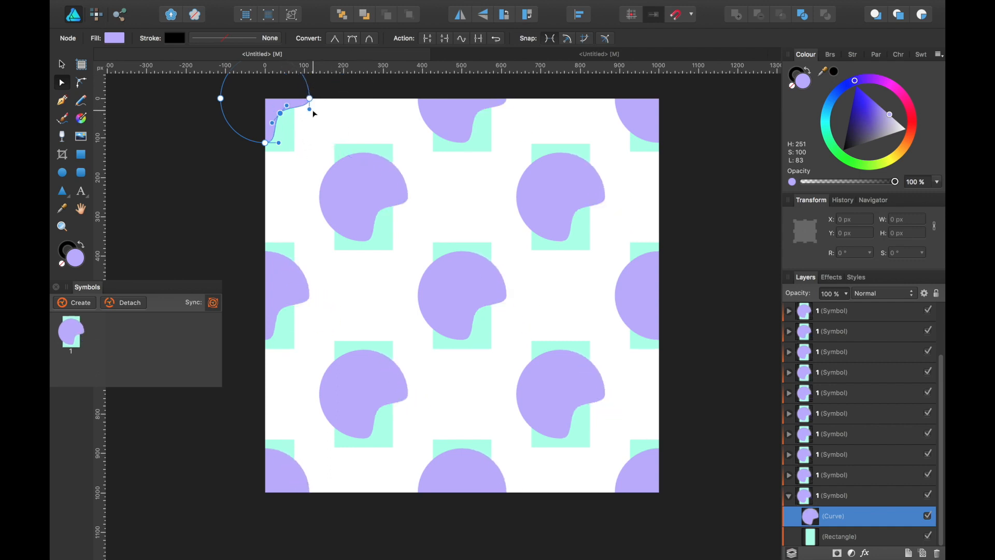
scroll(400, 229, up, 2)
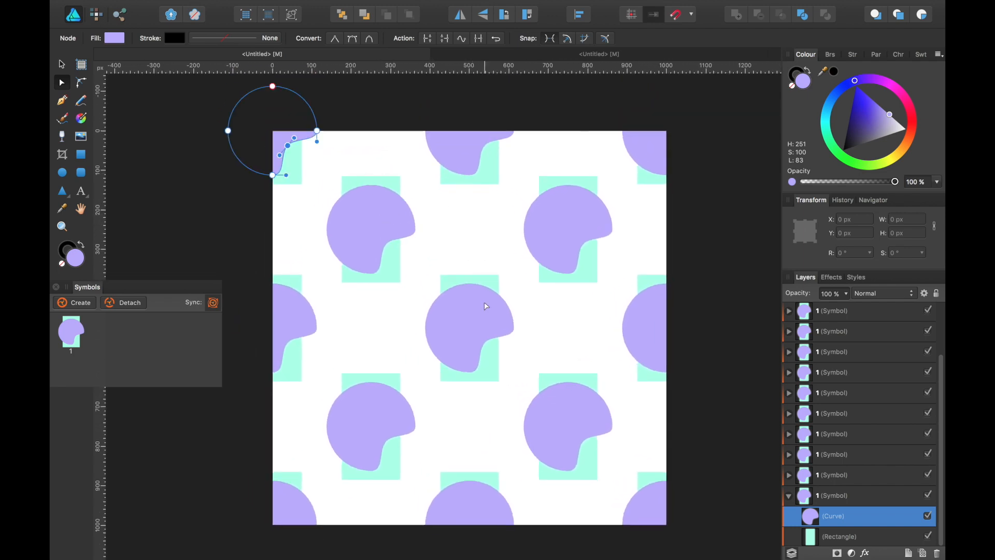
- Convert the symbol's rectangle to curves and round its bottom and upper-right corners, the upper-right to a radius of about 54.1 px
click(849, 536)
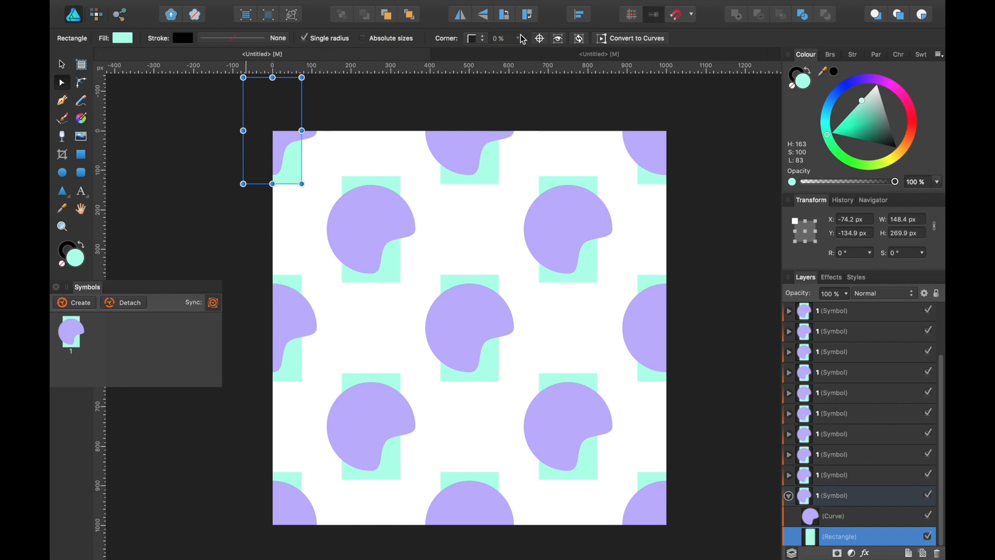
click(638, 38)
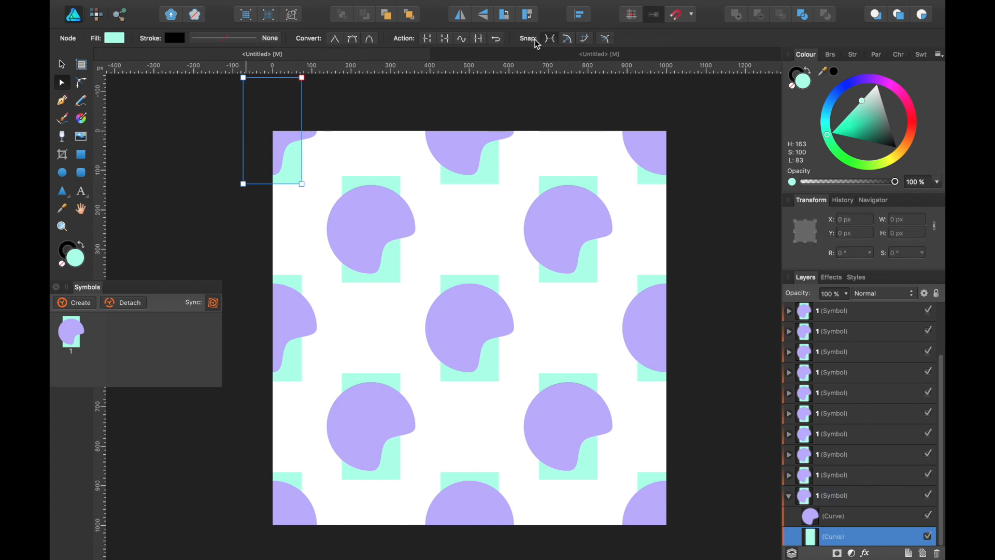
click(82, 84)
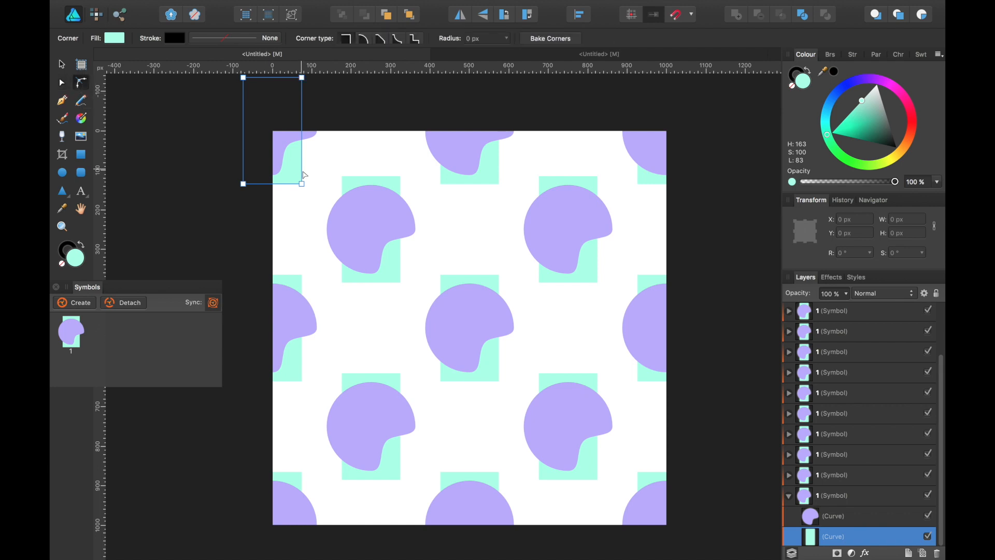
drag(302, 185, 260, 147)
drag(302, 78, 285, 105)
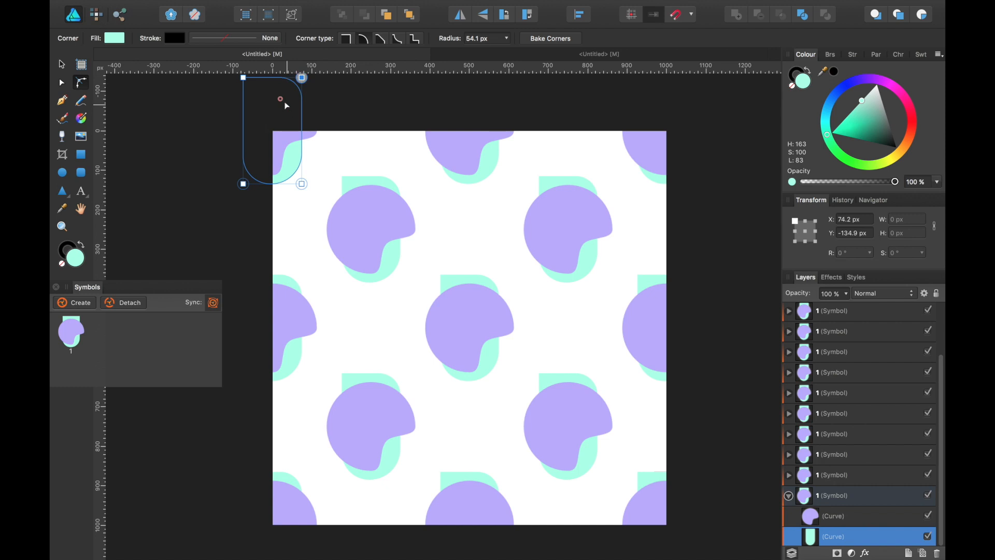
drag(243, 78, 222, 60)
click(788, 496)
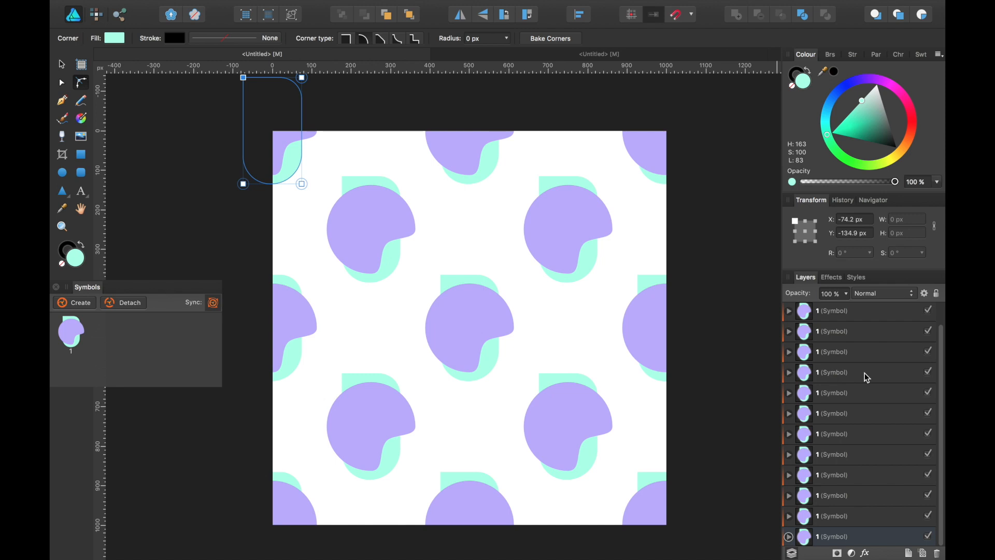
- With snapping enabled, draw a 1000 × 1000 px rectangle covering the whole artboard above the topmost symbol layer
click(81, 154)
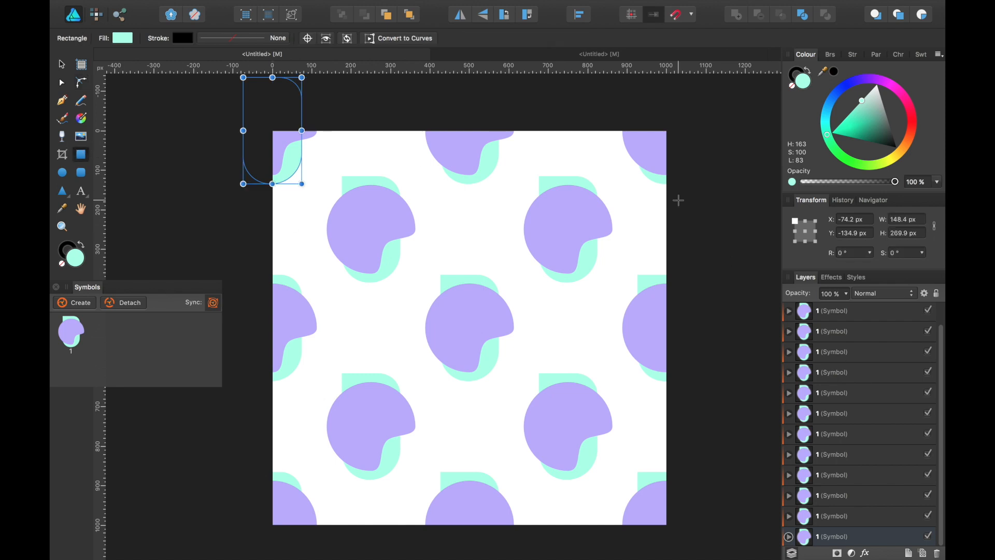
scroll(865, 403, up, 5)
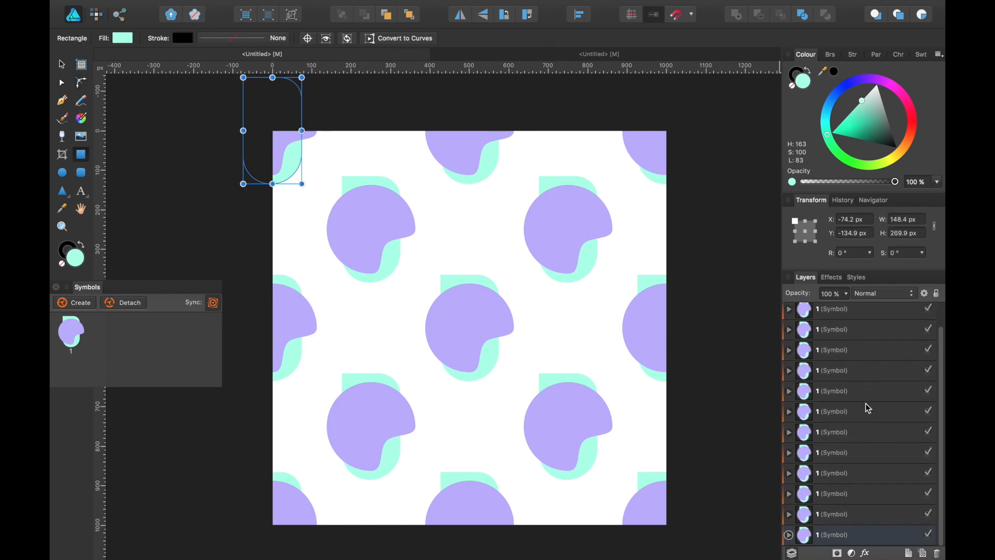
click(842, 310)
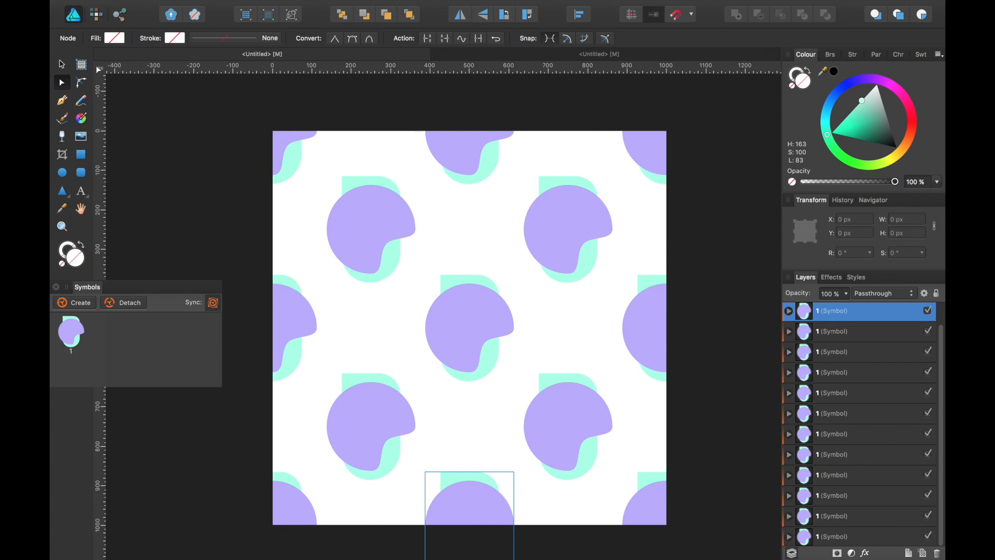
click(80, 154)
mouse_move(685, 14)
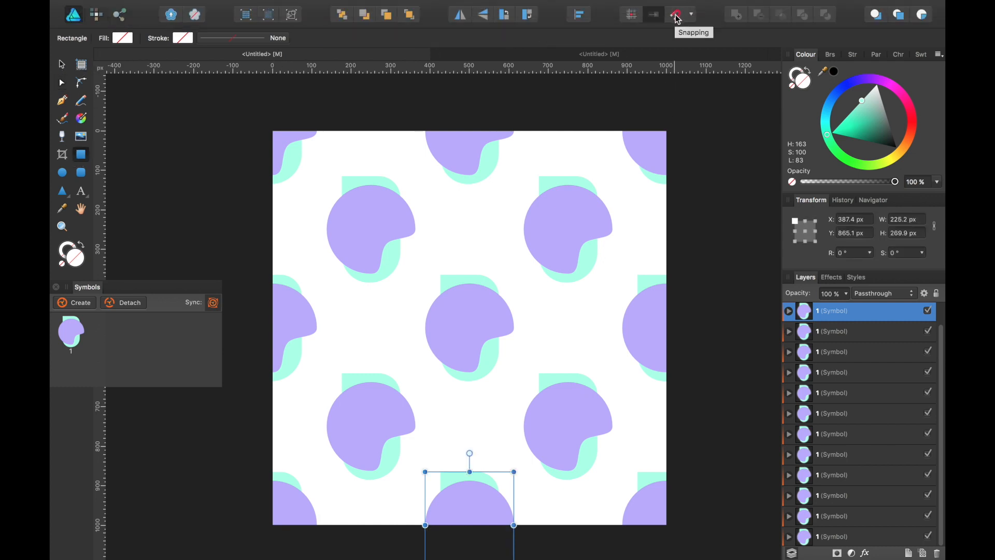
click(677, 19)
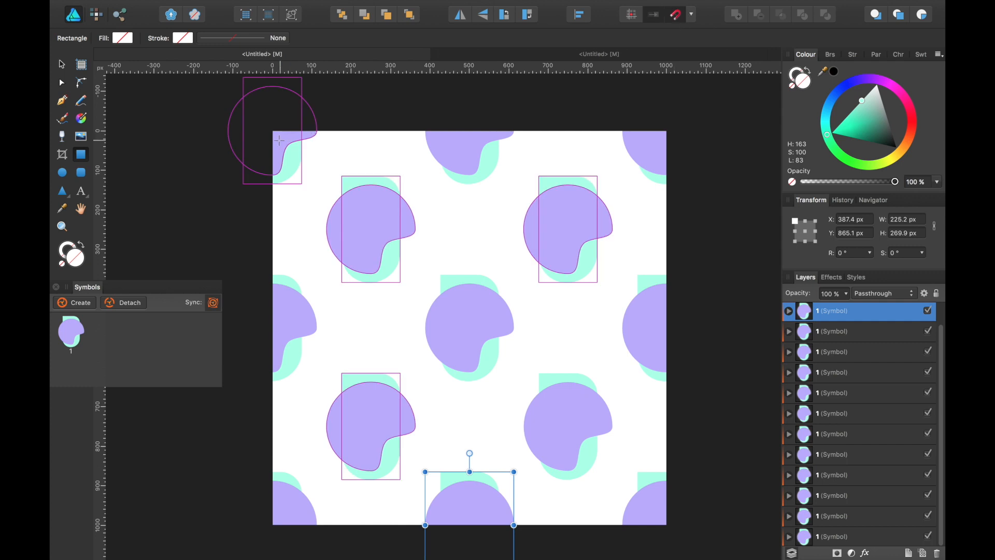
mouse_move(273, 131)
mouse_down()
mouse_move(642, 483)
mouse_move(667, 525)
mouse_up()
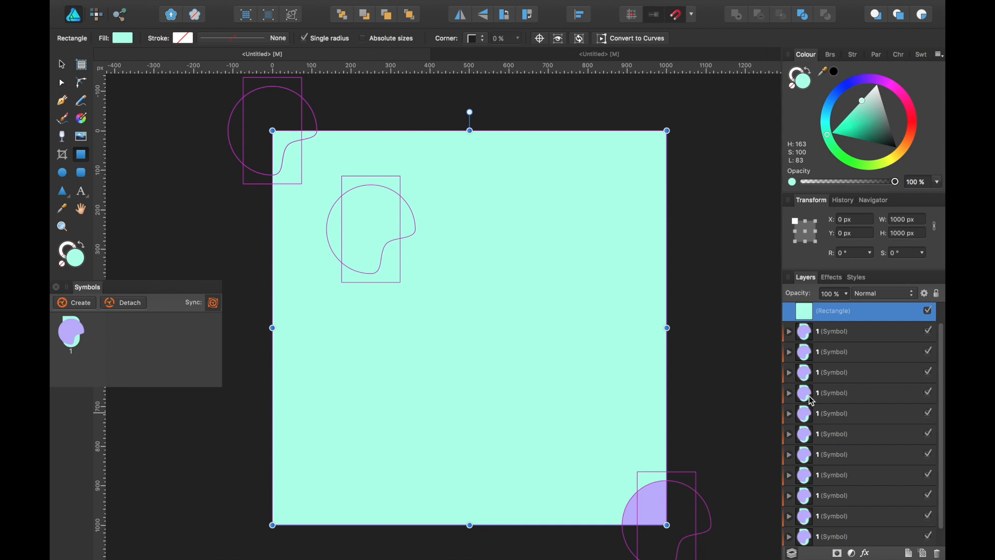
- Move the artboard-sized rectangle beneath all the symbol layers and fill it with muted violet (H 246, S 52, L 67)
drag(860, 310, 788, 544)
click(907, 135)
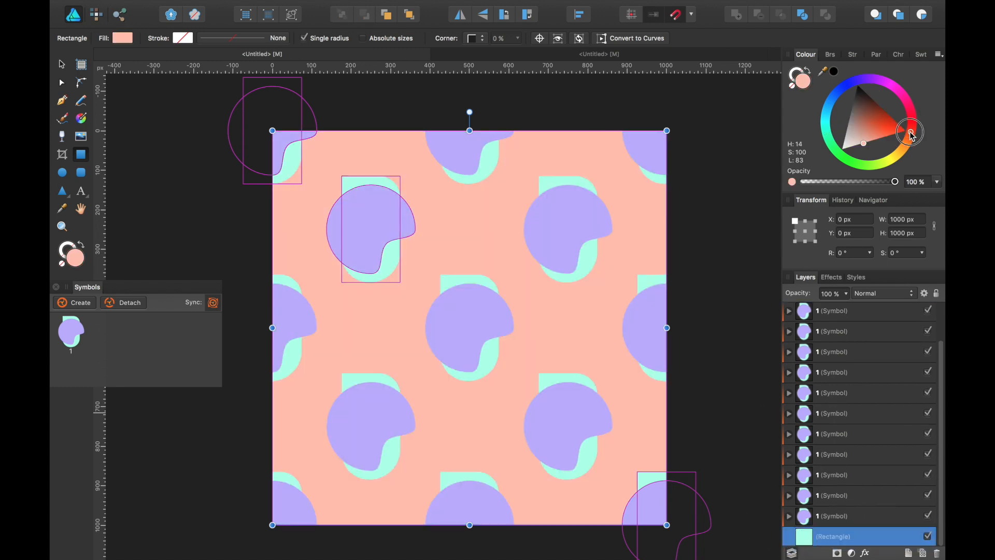
click(883, 137)
mouse_move(881, 135)
mouse_down()
mouse_move(881, 145)
mouse_move(828, 151)
mouse_move(824, 118)
mouse_move(838, 92)
mouse_move(878, 117)
mouse_up()
drag(839, 92, 851, 82)
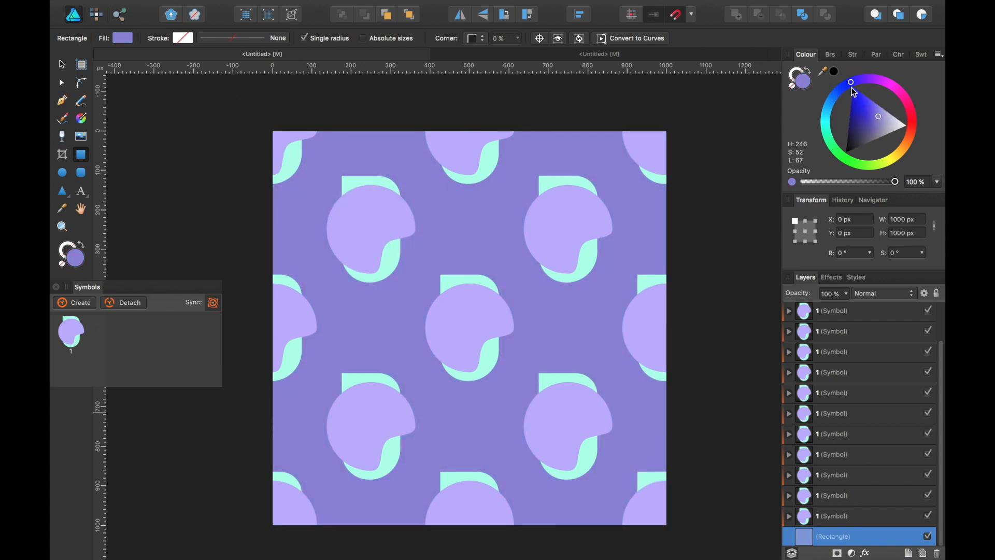
- Select all the symbol layers and nest them inside the violet background rectangle so it clips them
click(845, 515)
key(a)
scroll(860, 373, up, 1)
shift+click(858, 313)
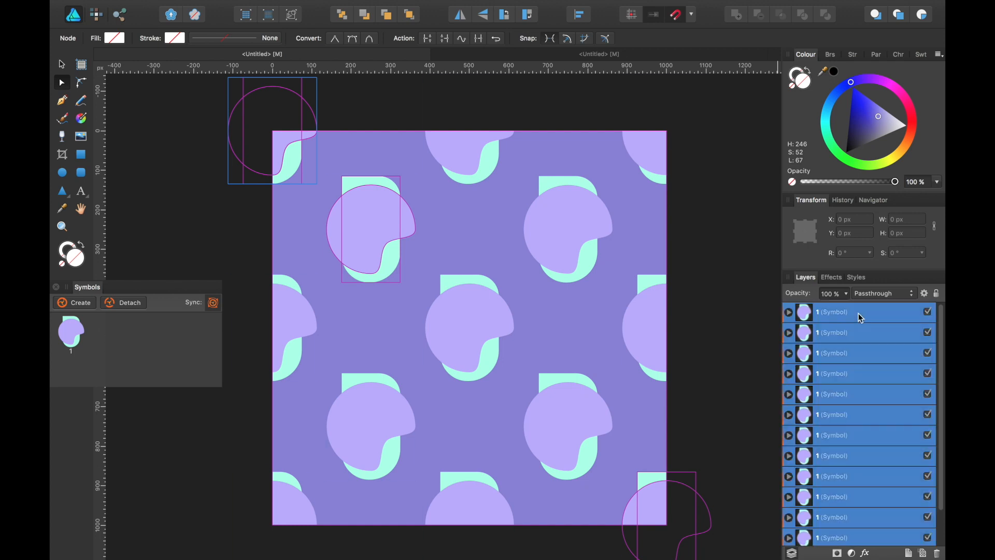
scroll(826, 510, down, 1)
drag(826, 526, 837, 535)
click(848, 315)
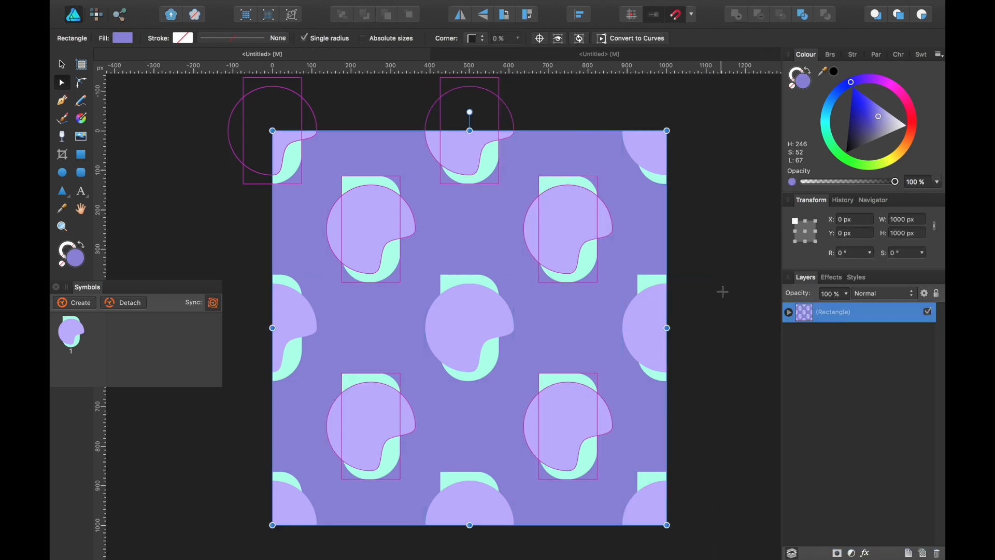
- Duplicate the pattern rectangle with its nested symbols and rasterise the upper copy
click(61, 64)
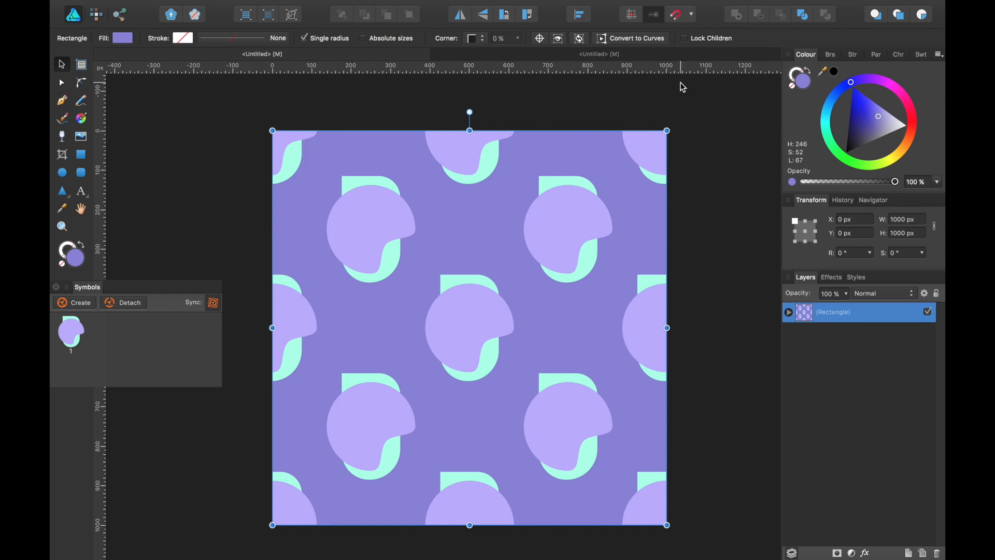
click(667, 55)
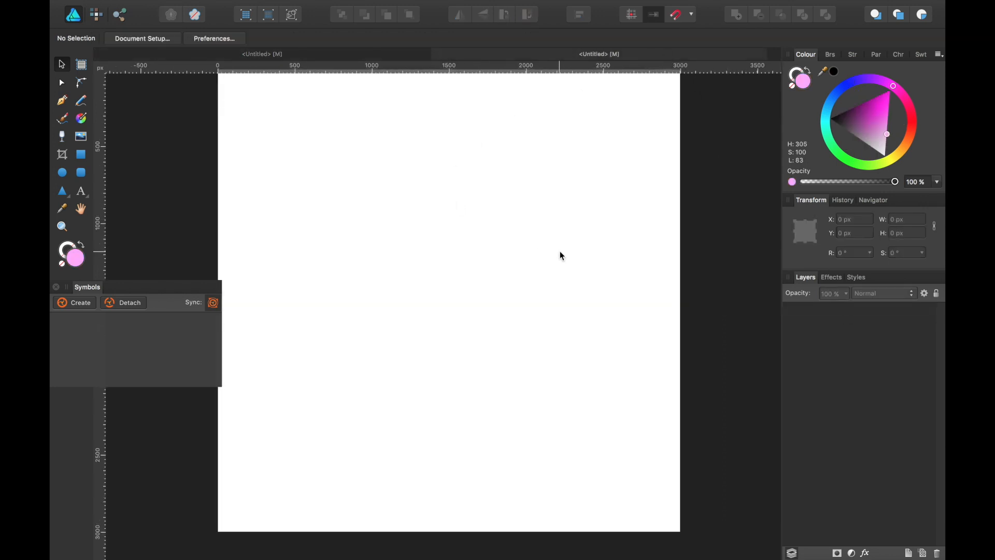
scroll(560, 254, up, 1)
click(379, 54)
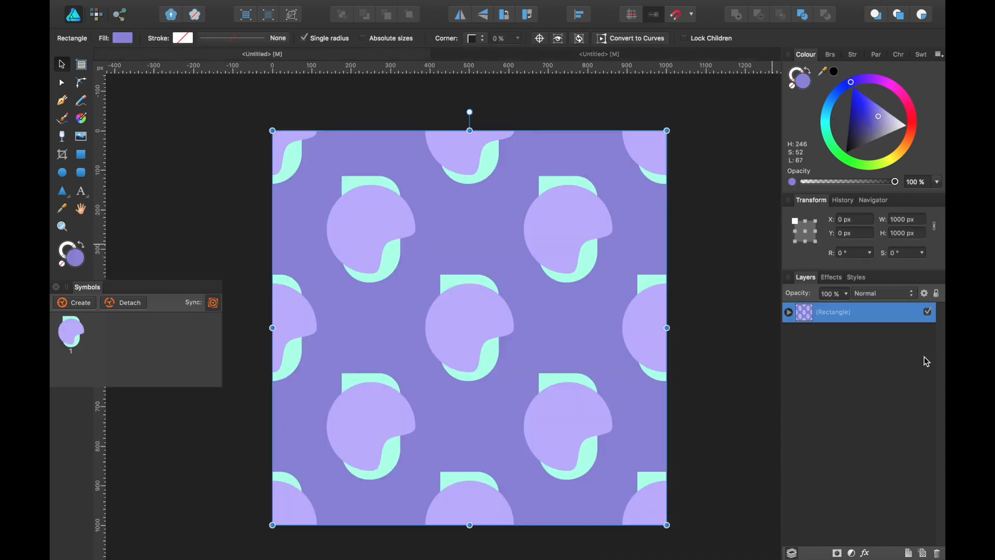
key(super+j)
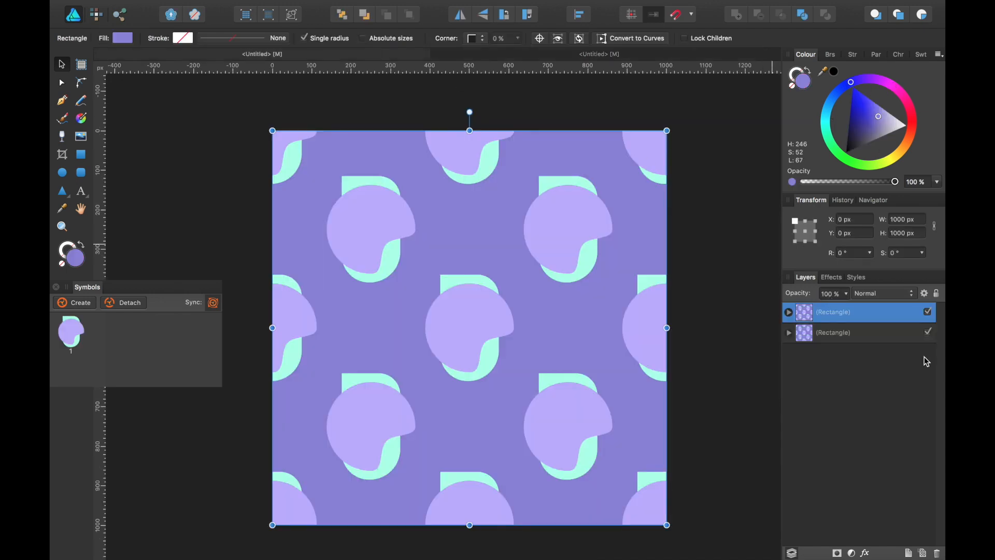
right_click(858, 316)
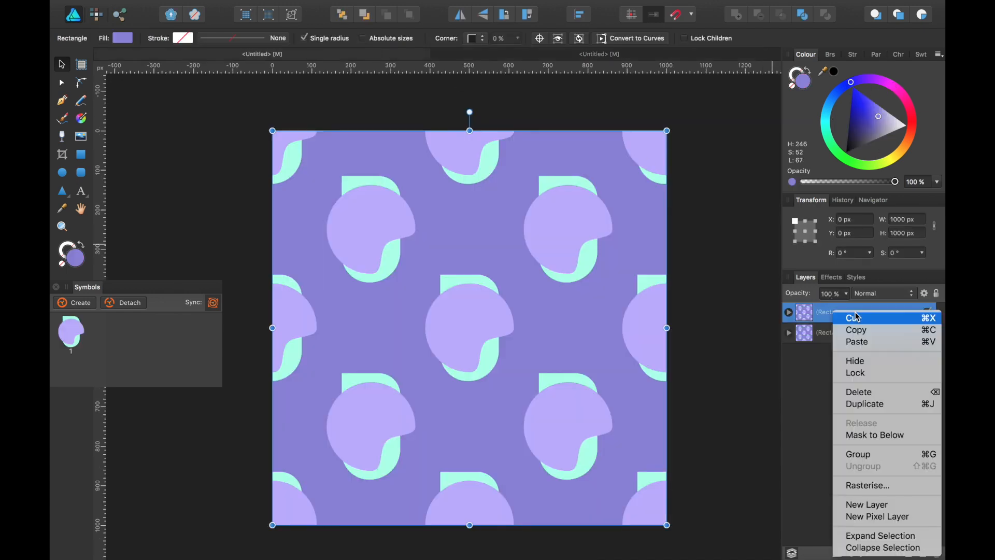
click(883, 484)
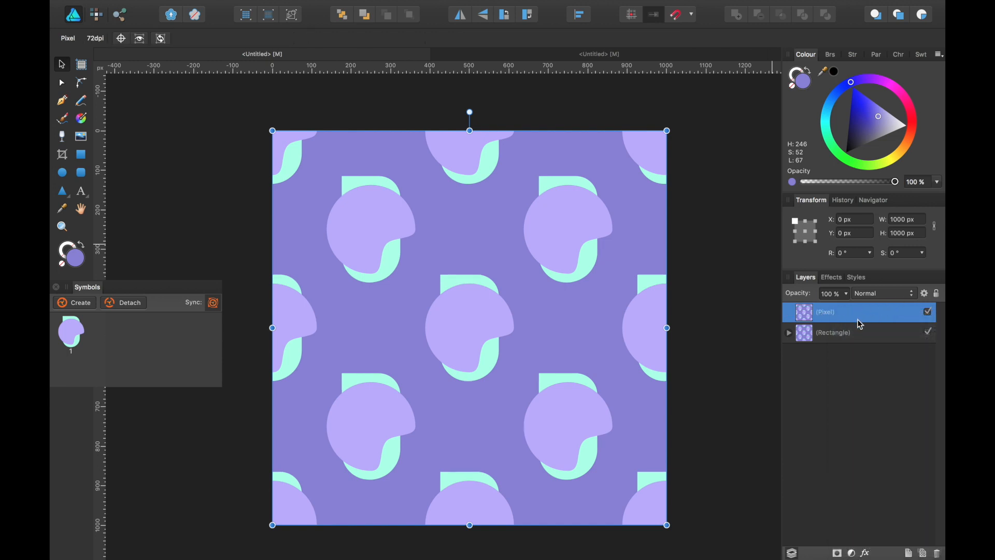
- Paste the rasterised tile into the 3000 px document and fill the top row with three side-by-side copies
click(638, 54)
key(super+v)
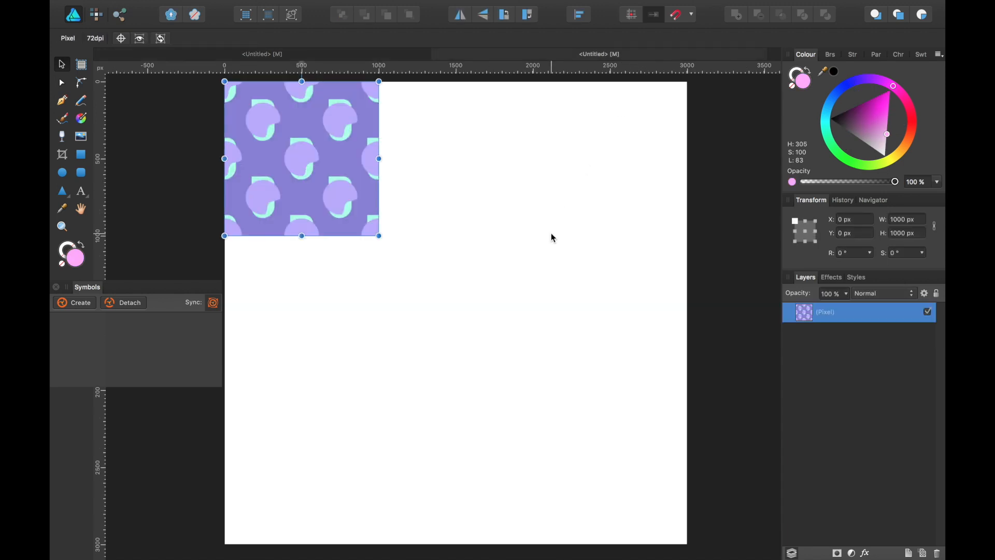
key(super+v)
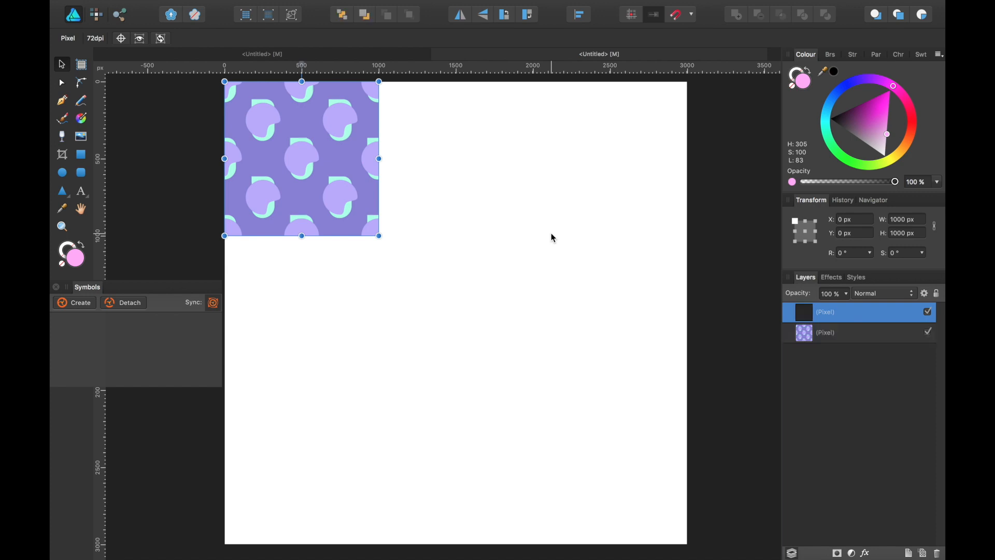
drag(333, 188, 638, 162)
key(super+j)
- Duplicate the row of three tiles downward twice to complete the 3 × 3 repeat, and deselect everything
key(super+a)
key(super+j)
drag(652, 196, 662, 535)
key(super+j)
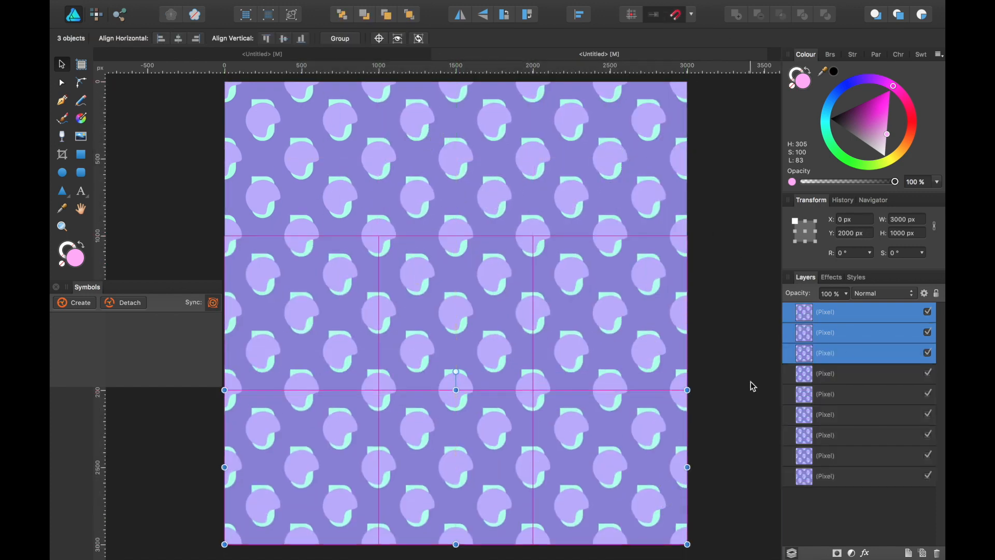
click(737, 189)
scroll(738, 189, left, 2)
scroll(737, 185, up, 1)
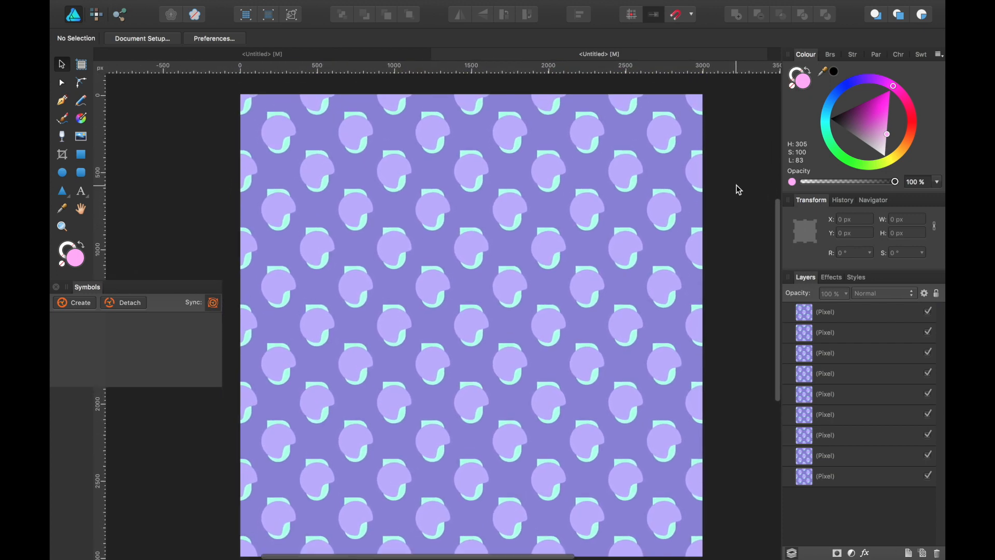
scroll(736, 186, right, 2)
scroll(737, 185, left, 2)
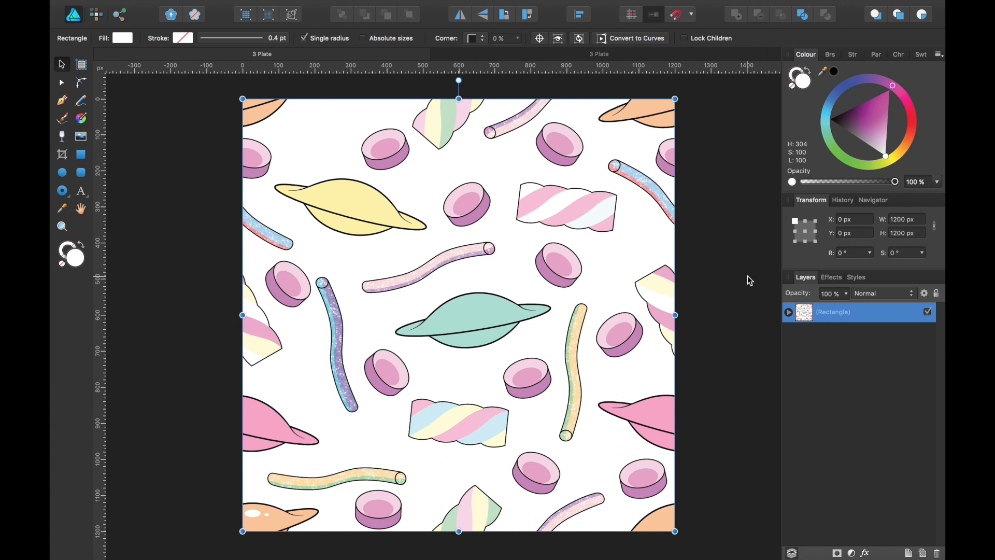
- Expand the candy pattern's rectangle layer and go through its nested curves to see which candy each one holds
click(788, 312)
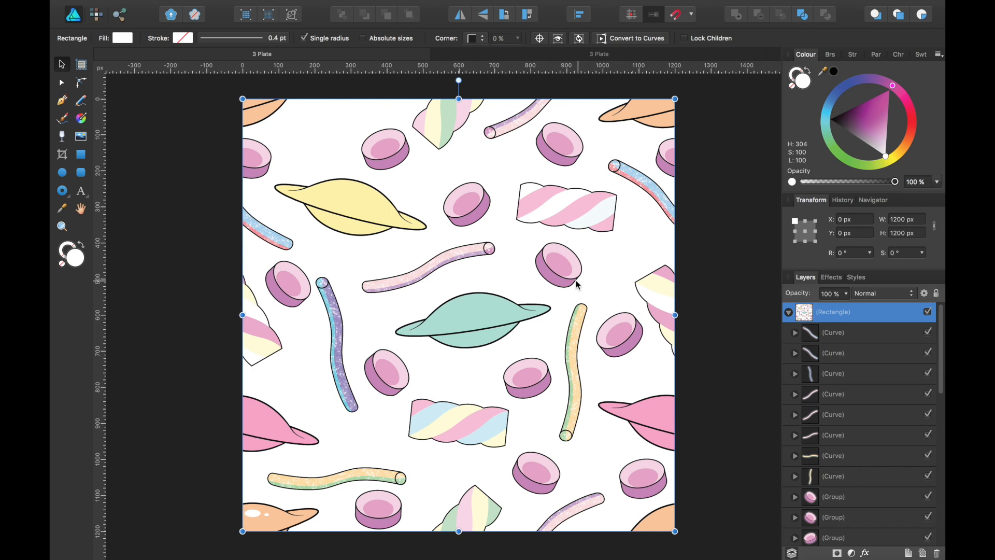
click(853, 330)
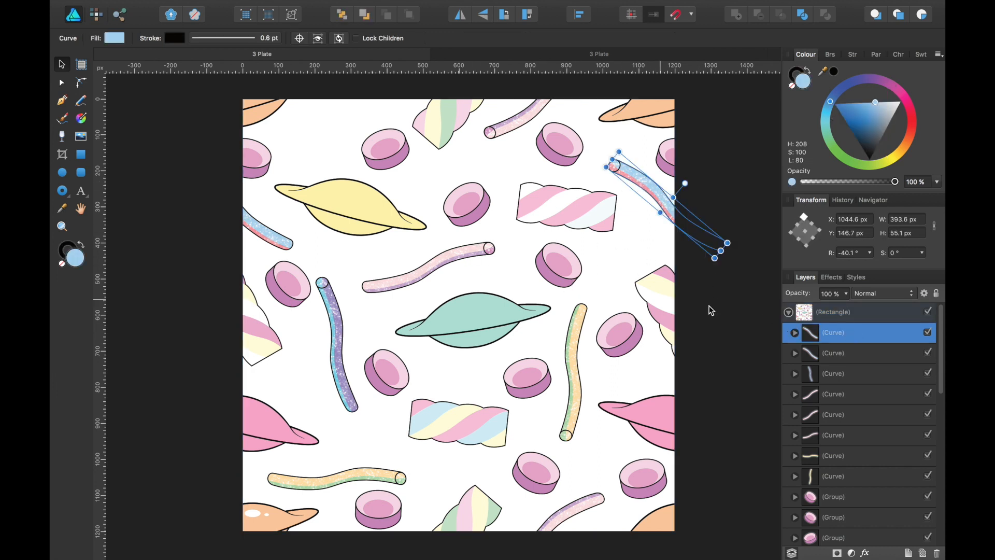
click(844, 354)
click(850, 374)
click(855, 404)
click(855, 415)
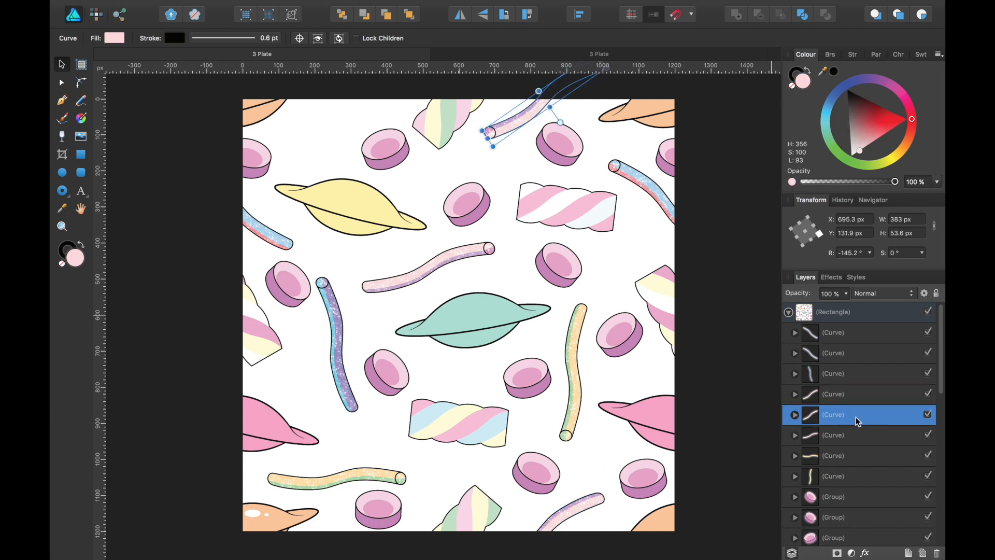
click(858, 441)
- Select both blue candy straws crossing the artboard's side edges and shift them together slightly
click(856, 339)
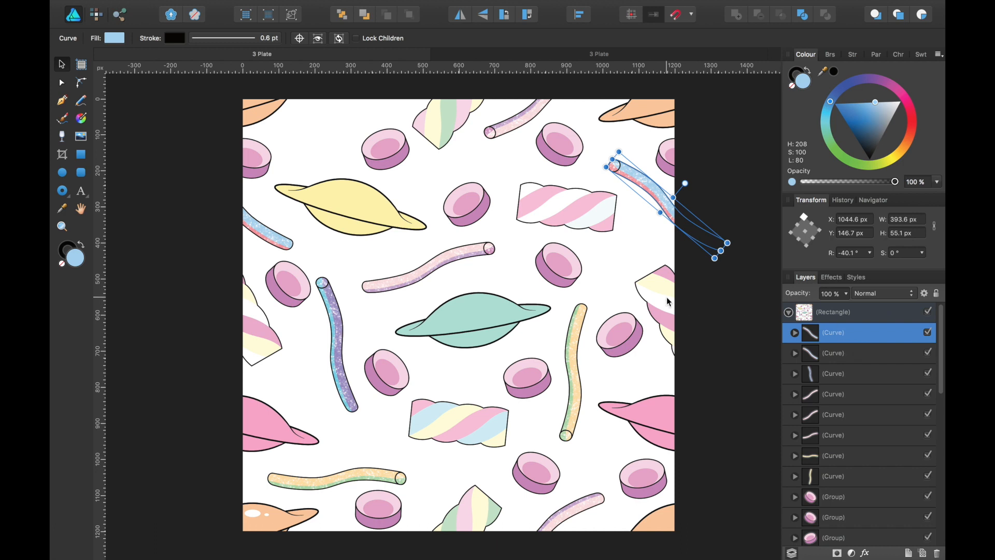
click(842, 351)
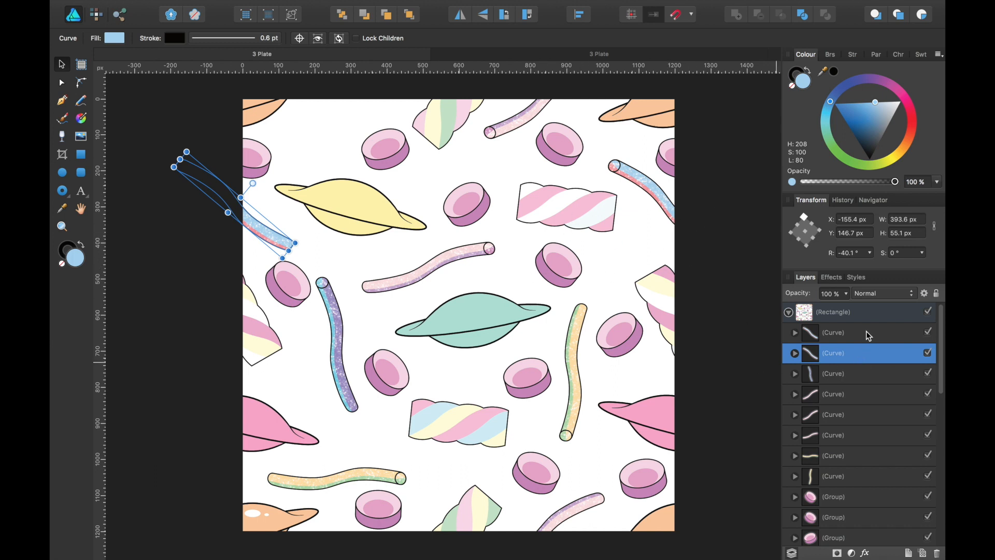
key(super+j)
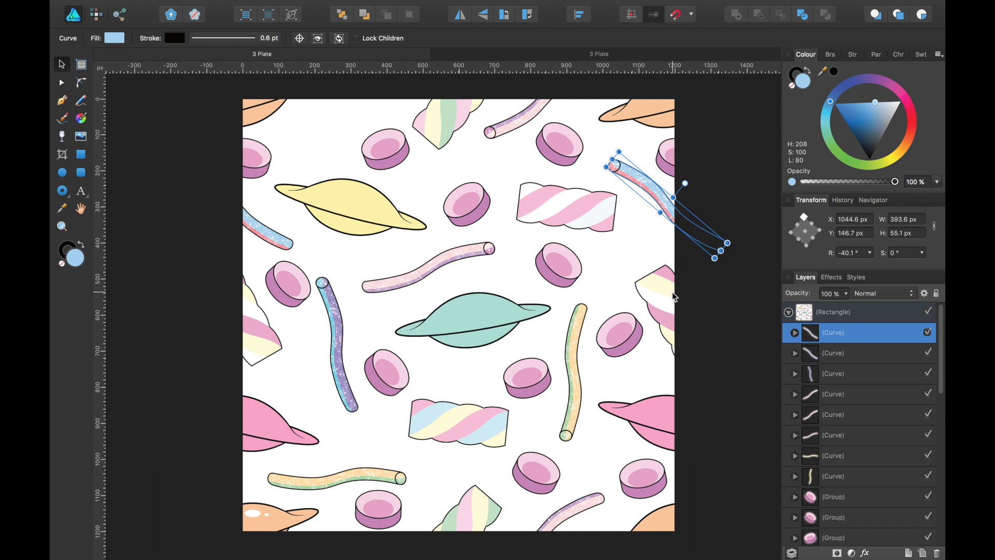
shift+click(852, 353)
mouse_move(671, 204)
mouse_down()
mouse_move(679, 199)
mouse_move(670, 204)
mouse_up()
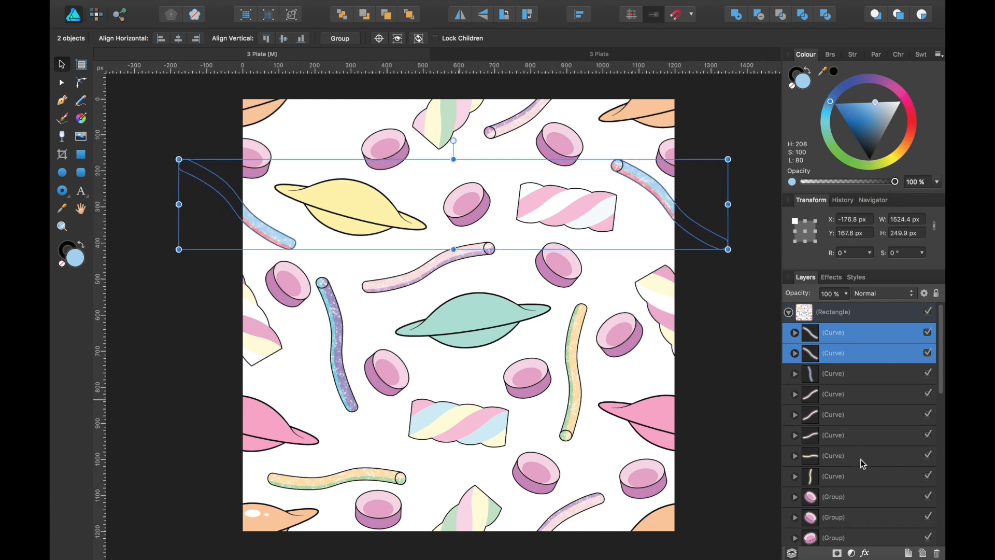
- Select both pink flying saucers crossing the side edges and move them together to about X -195 px, Y 775 px
scroll(861, 459, down, 15)
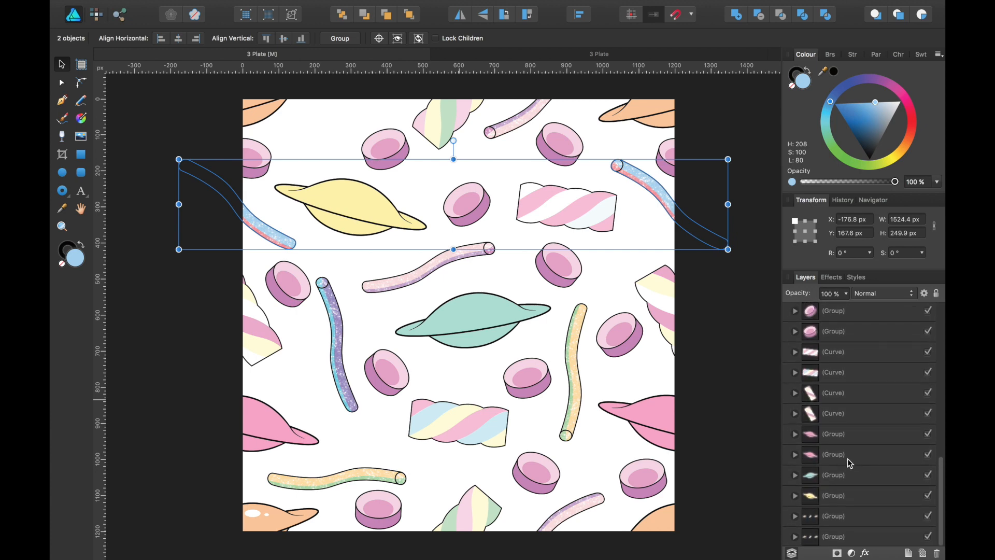
click(850, 456)
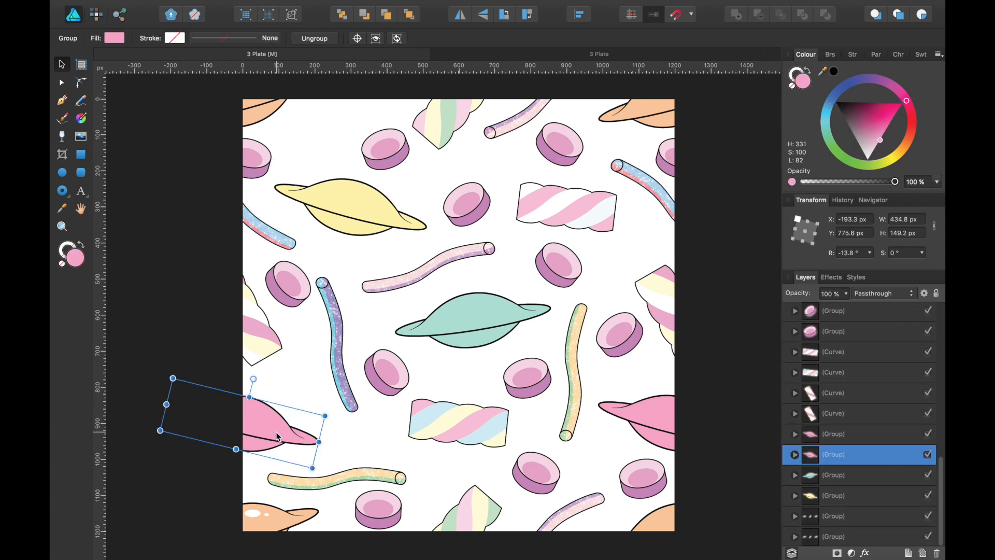
click(864, 442)
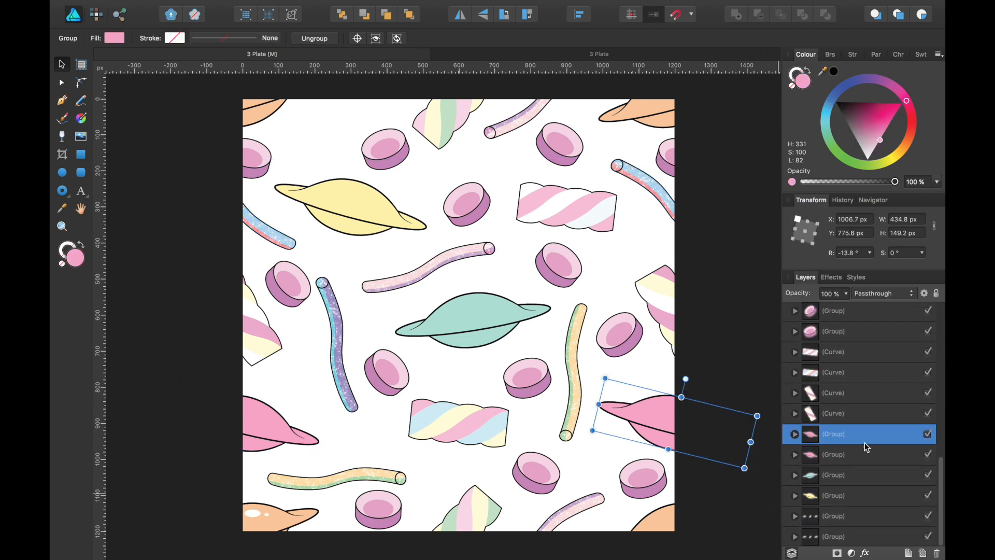
shift+click(866, 456)
click(636, 412)
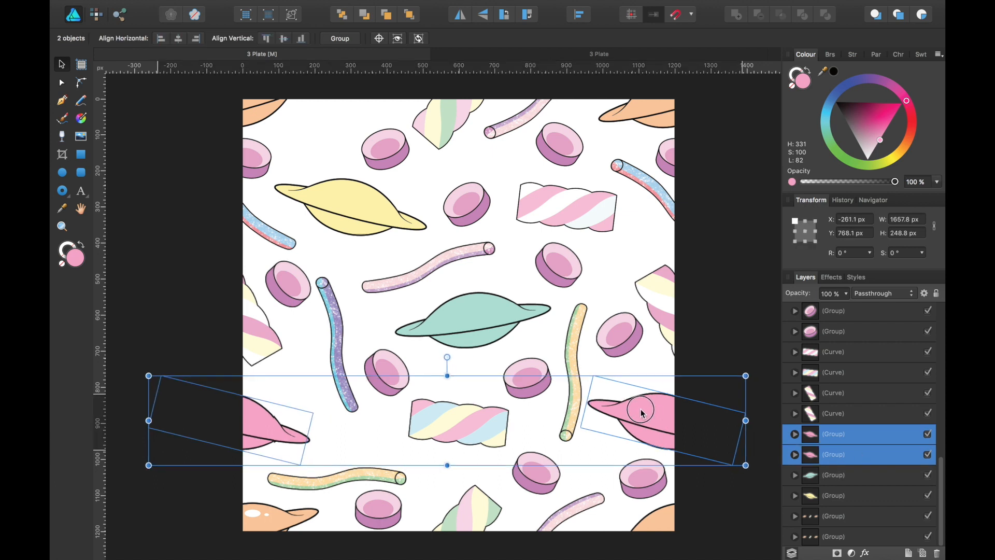
drag(634, 413, 666, 417)
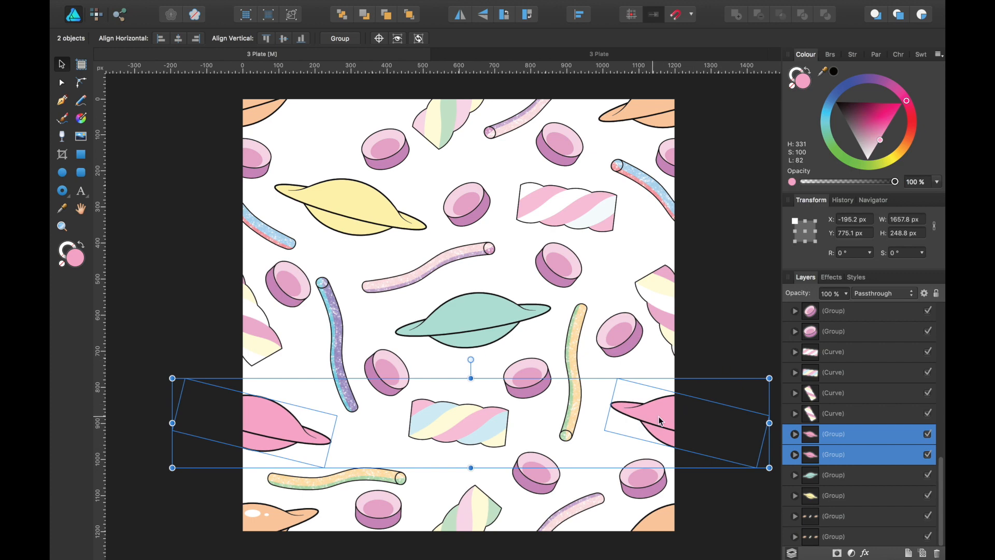
- Expand the two groups holding the candies that cross the pattern's upper and lower edges and select the twisted marshmallow curve in each
scroll(570, 218, up, 4)
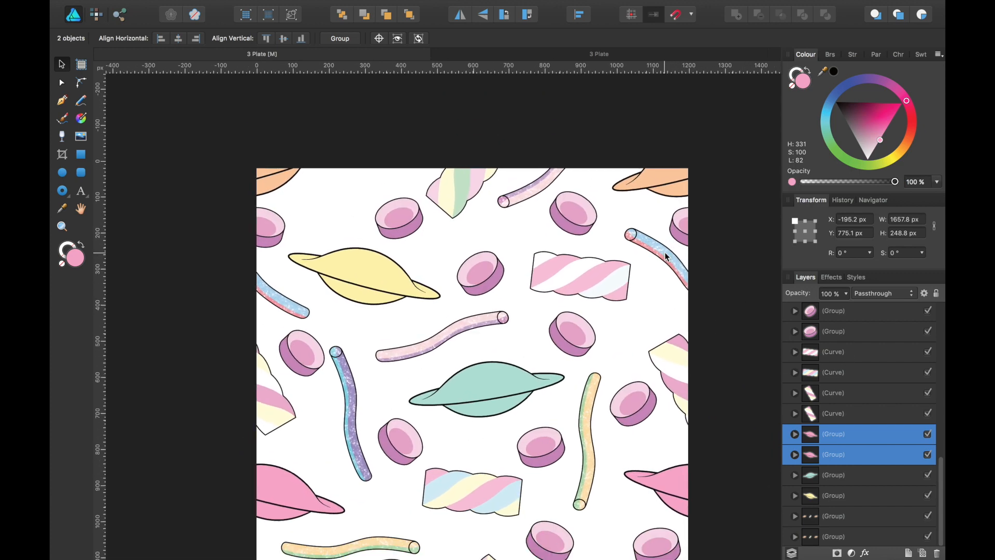
click(473, 171)
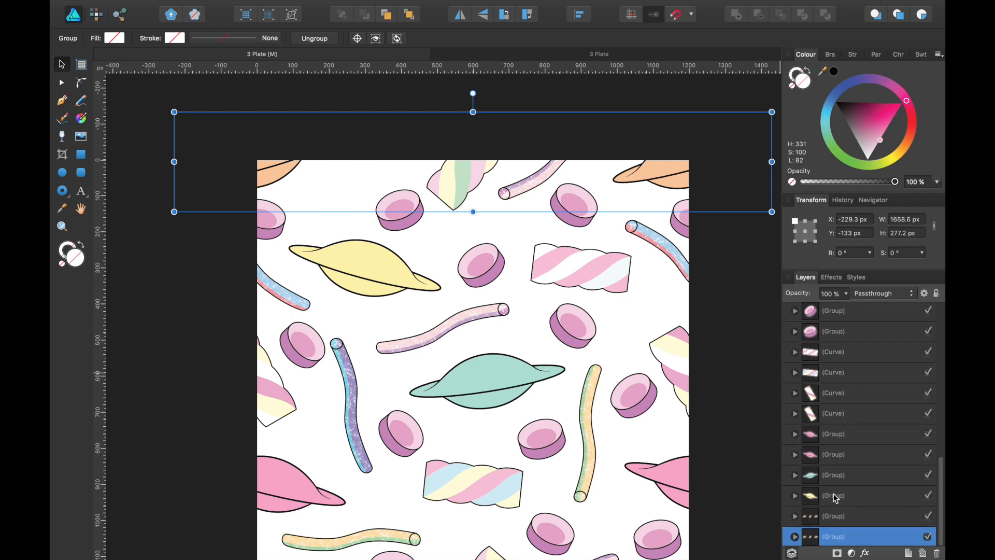
click(795, 537)
scroll(844, 487, down, 3)
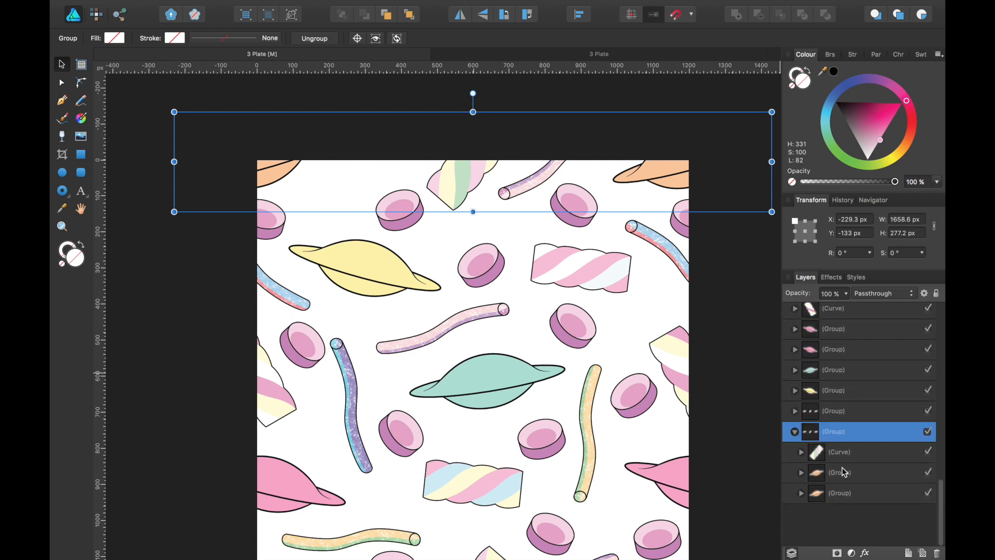
click(845, 502)
click(795, 454)
scroll(881, 439, down, 3)
super+click(866, 415)
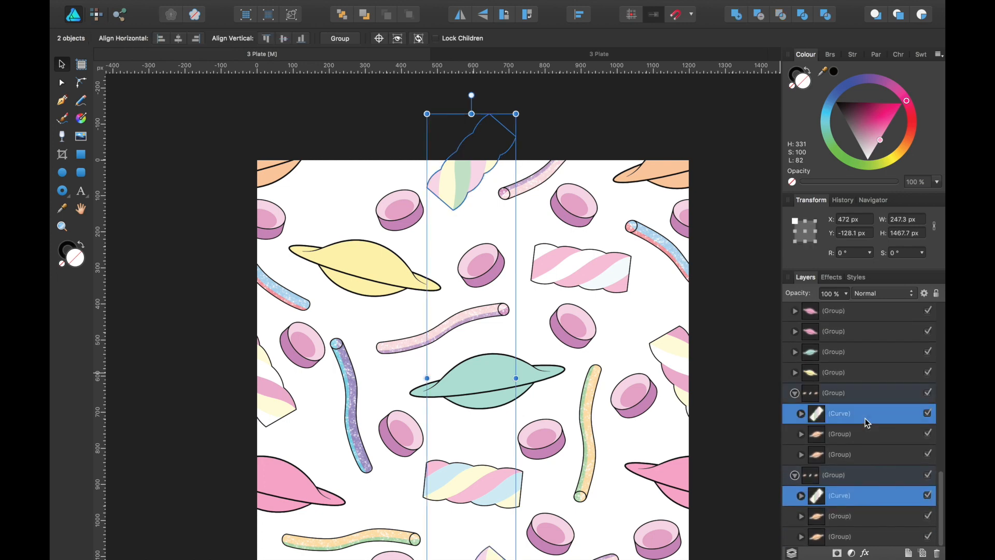
- Move both twisted marshmallows together to about X 483 px, Y -135 px and deselect them
scroll(731, 483, down, 5)
scroll(732, 483, up, 1)
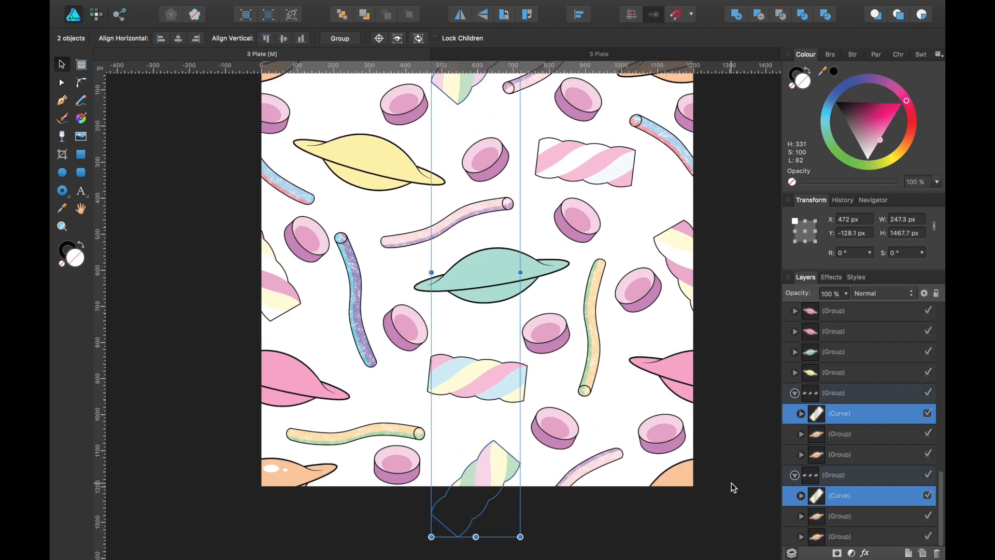
scroll(594, 316, up, 3)
drag(465, 156, 470, 153)
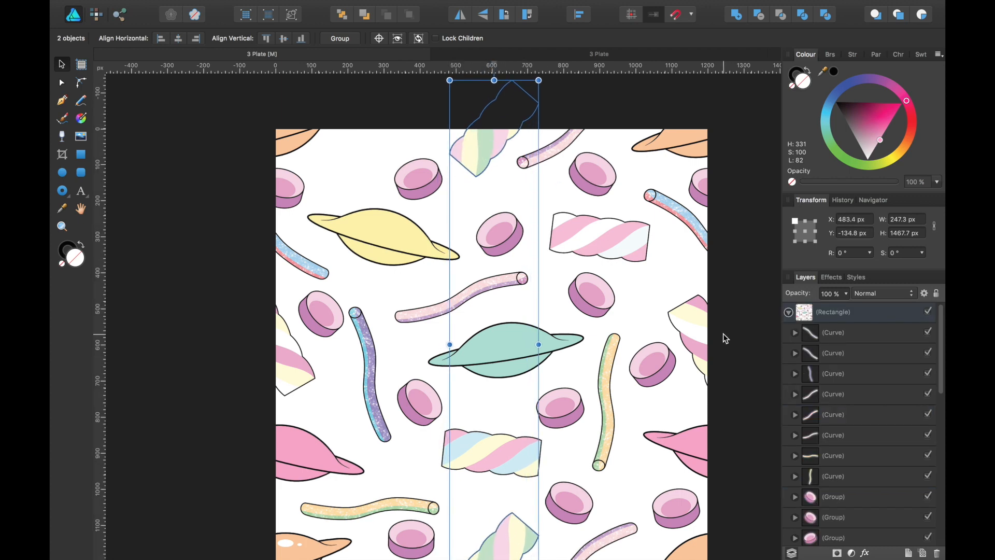
scroll(724, 338, down, 3)
scroll(724, 338, up, 1)
scroll(725, 338, right, 1)
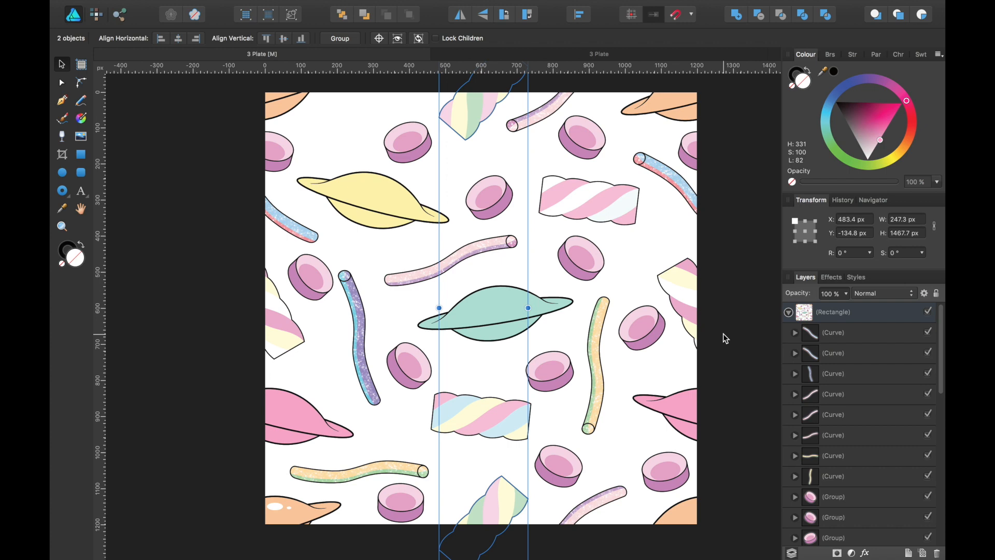
scroll(724, 338, left, 3)
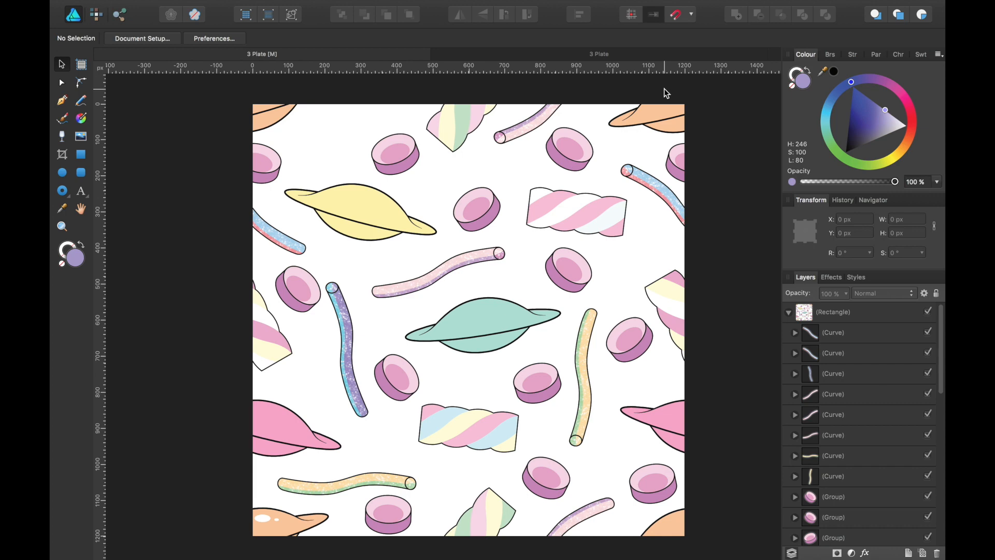
- Switch to the open tropical summer pattern document and expand its rectangle layer
click(643, 52)
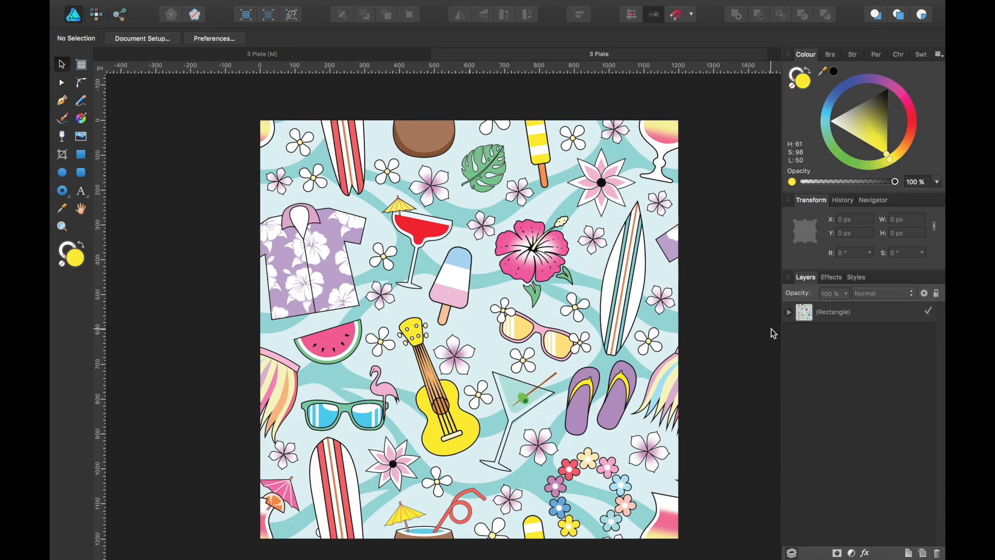
click(843, 316)
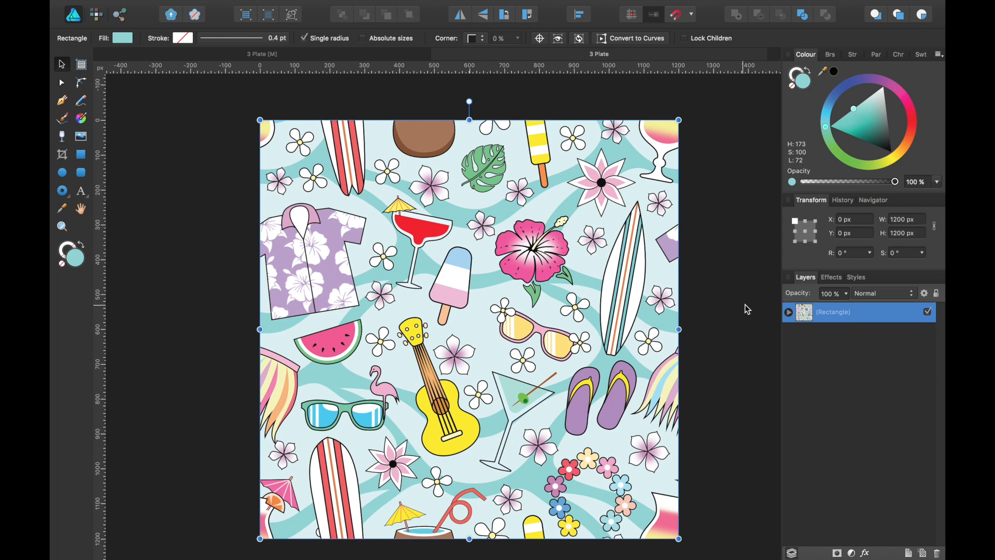
click(791, 316)
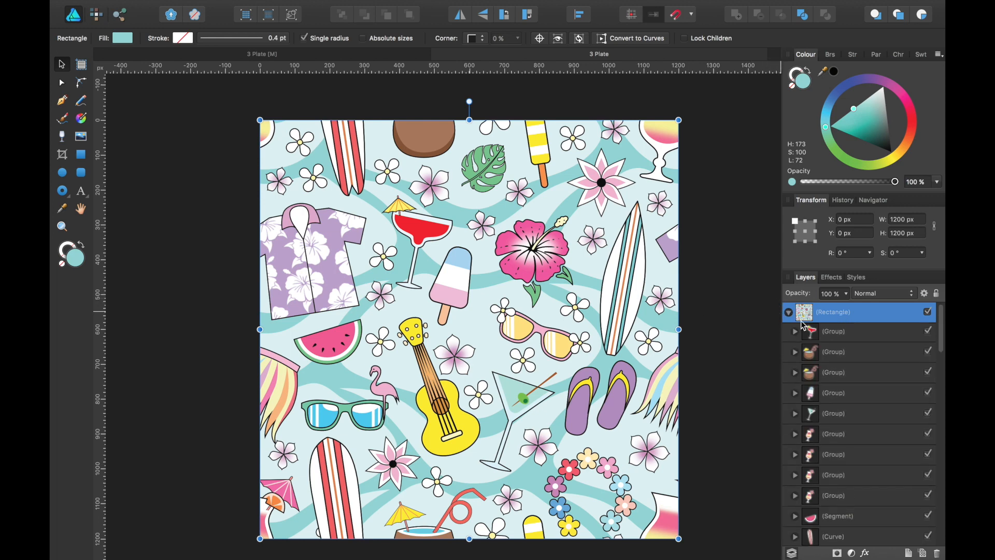
- Go through the tropical pattern's nested layers, inspect the background wave group and the parent rectangle, and clear the selection
scroll(829, 404, down, 5)
scroll(838, 400, down, 10)
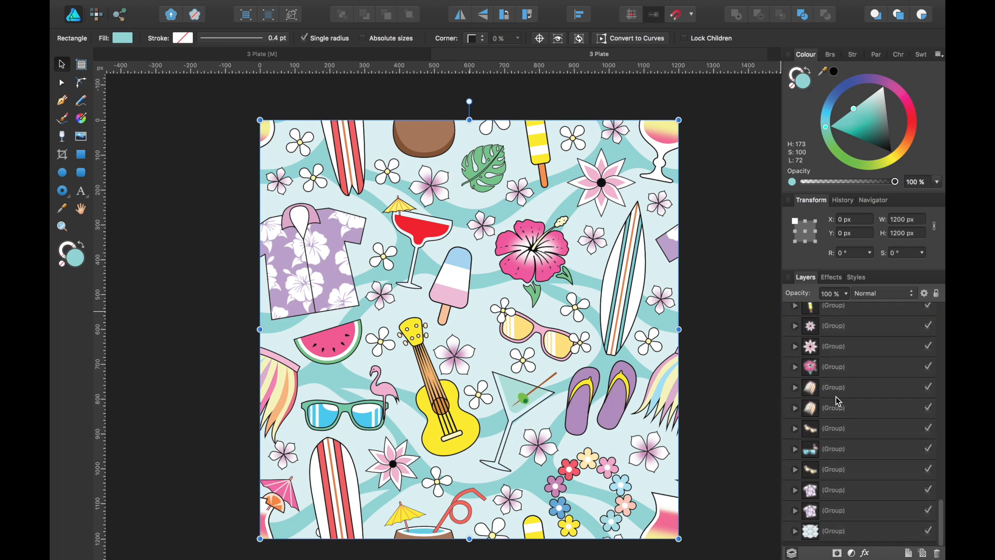
click(846, 536)
scroll(838, 463, up, 10)
scroll(838, 462, up, 10)
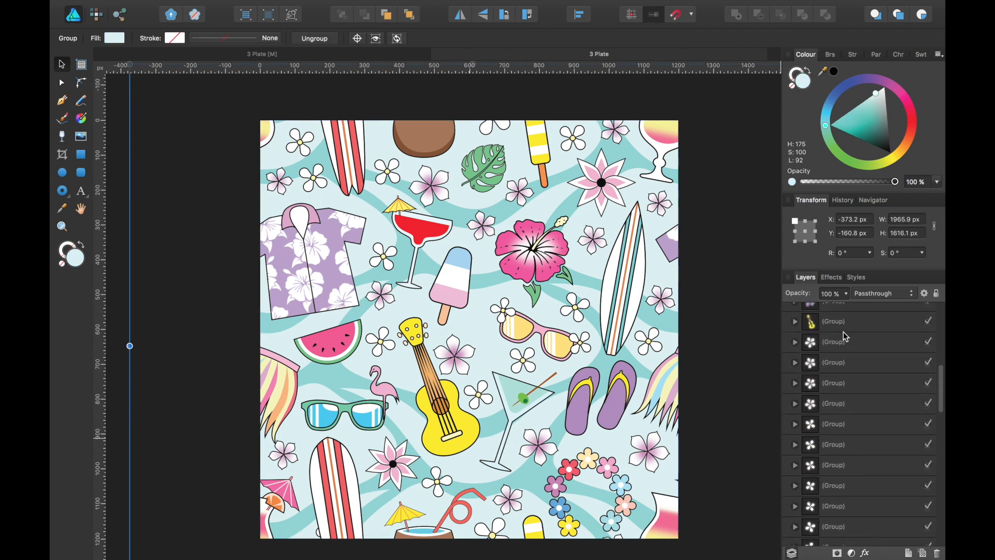
click(843, 317)
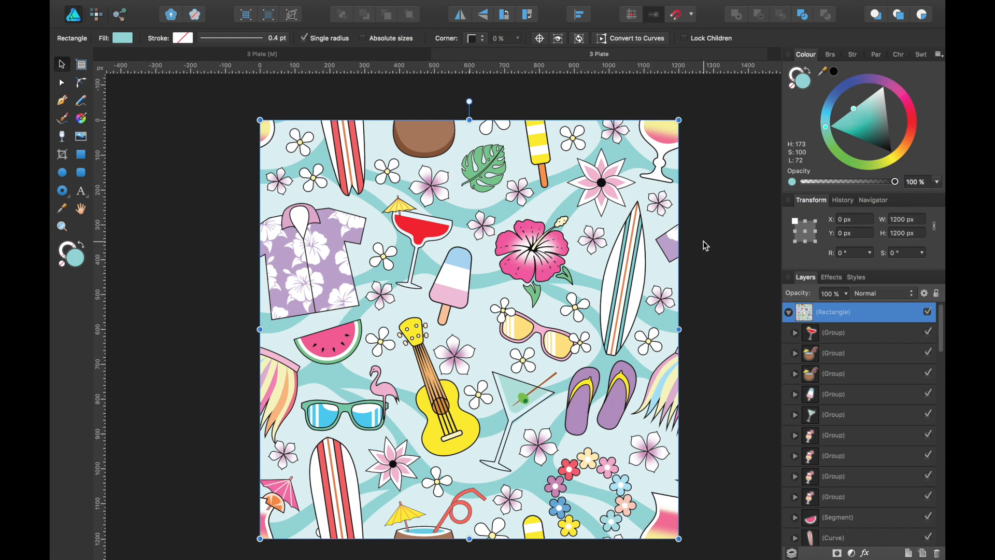
drag(575, 306, 541, 281)
click(686, 291)
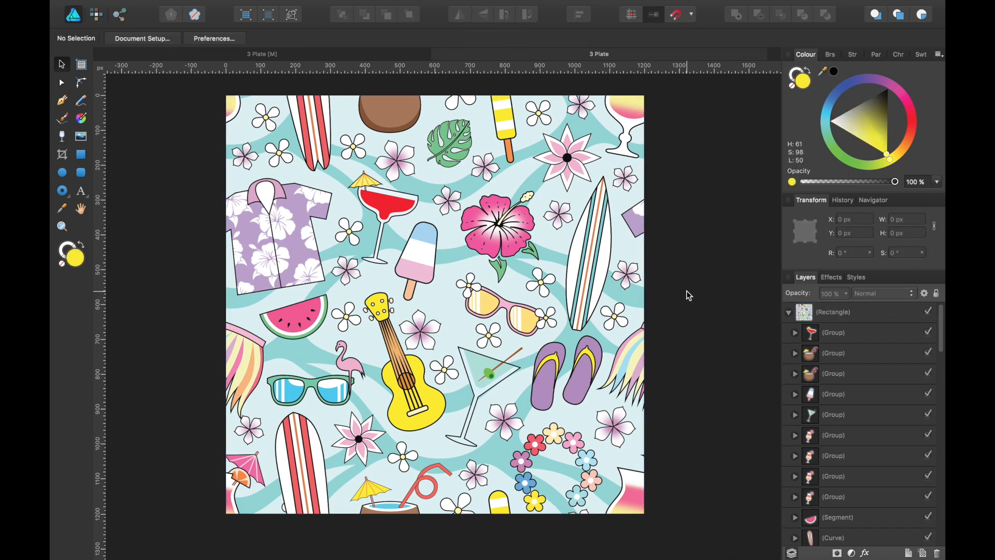